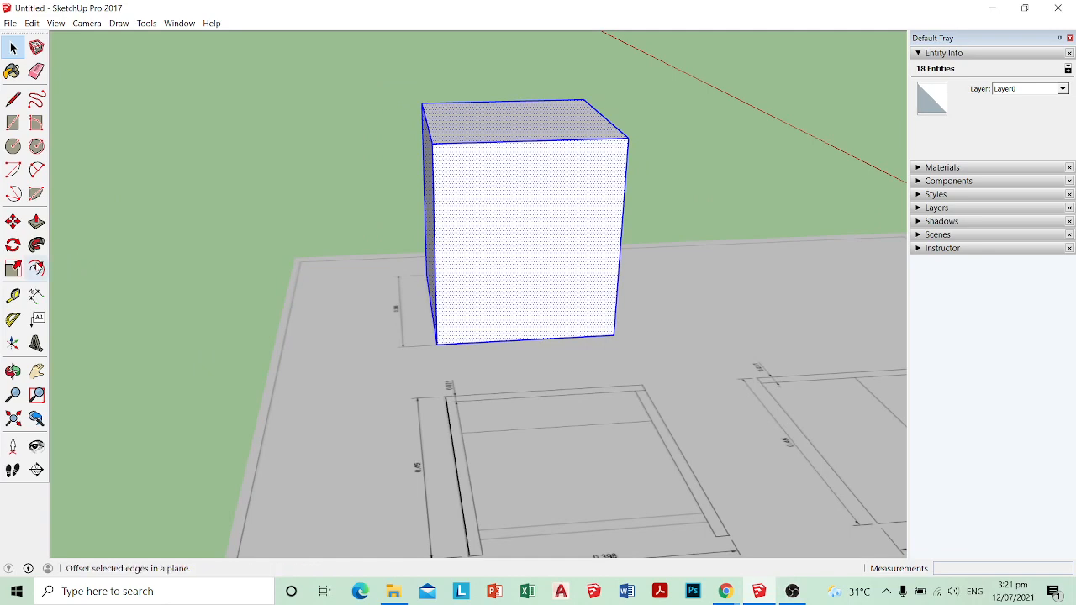
Step: Offset the edges of the box's front face inward by 0.021 m
click(37, 269)
scroll(425, 108, up, 2)
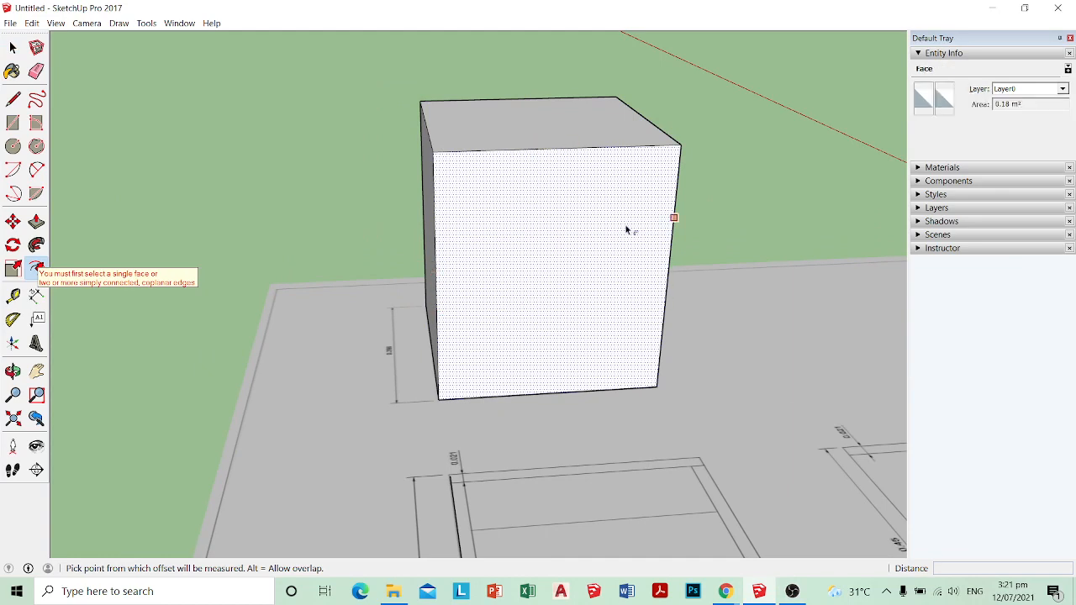
click(535, 281)
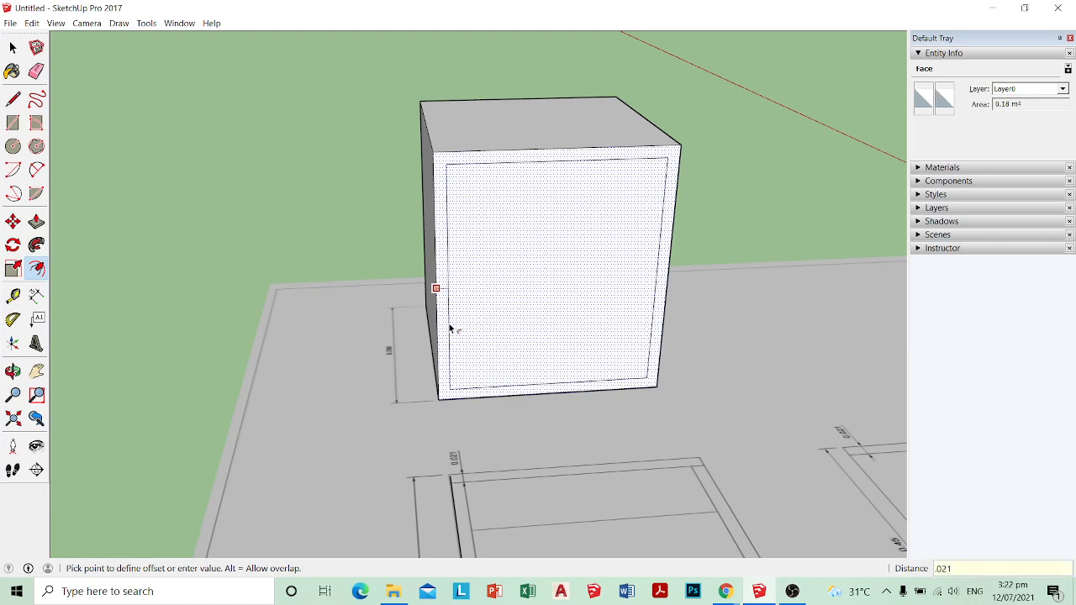
key(Return)
Step: Push the inner rectangle of the front face 0.40 m through the box to hollow it out
middle_drag(450, 328, 530, 225)
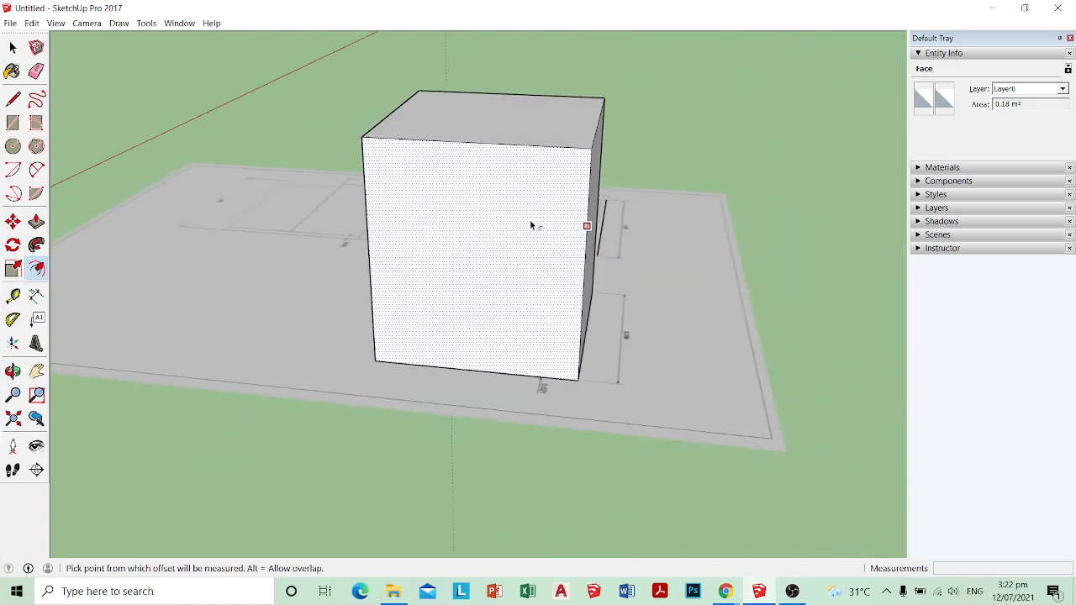
middle_drag(458, 239, 622, 412)
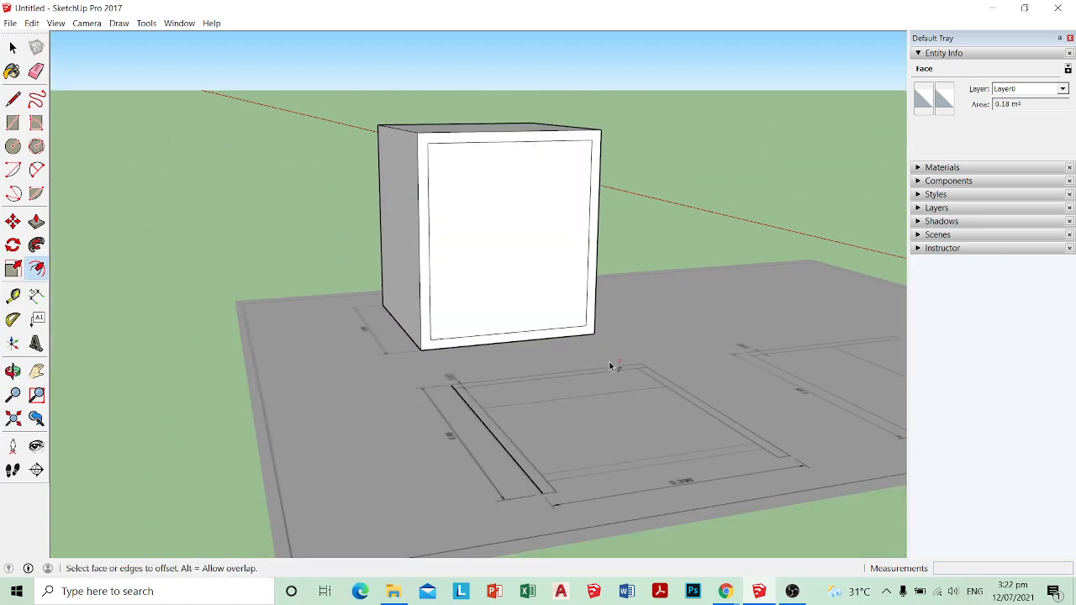
middle_drag(613, 367, 493, 377)
key(f)
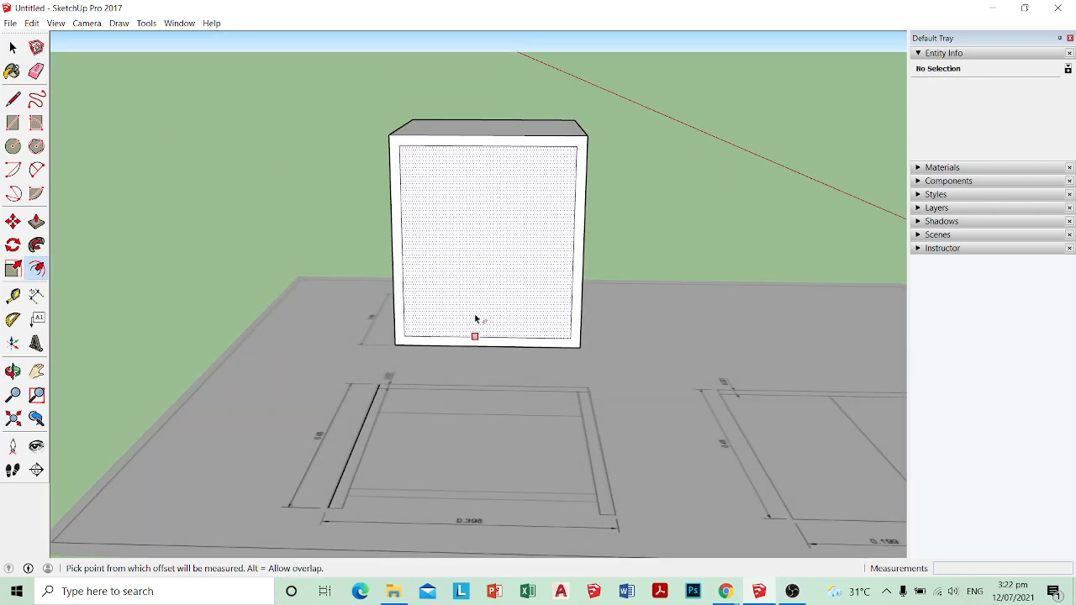
key(p)
click(505, 269)
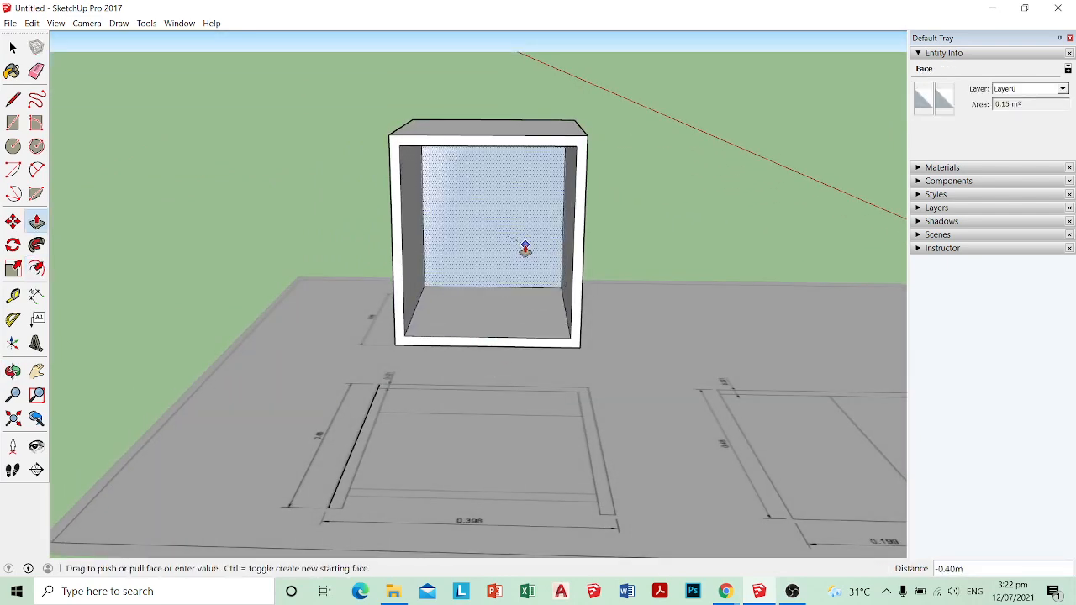
click(523, 250)
Step: Push the inner floor down to remove the bottom panel and erase the leftover edges between the legs
middle_drag(521, 300, 405, 278)
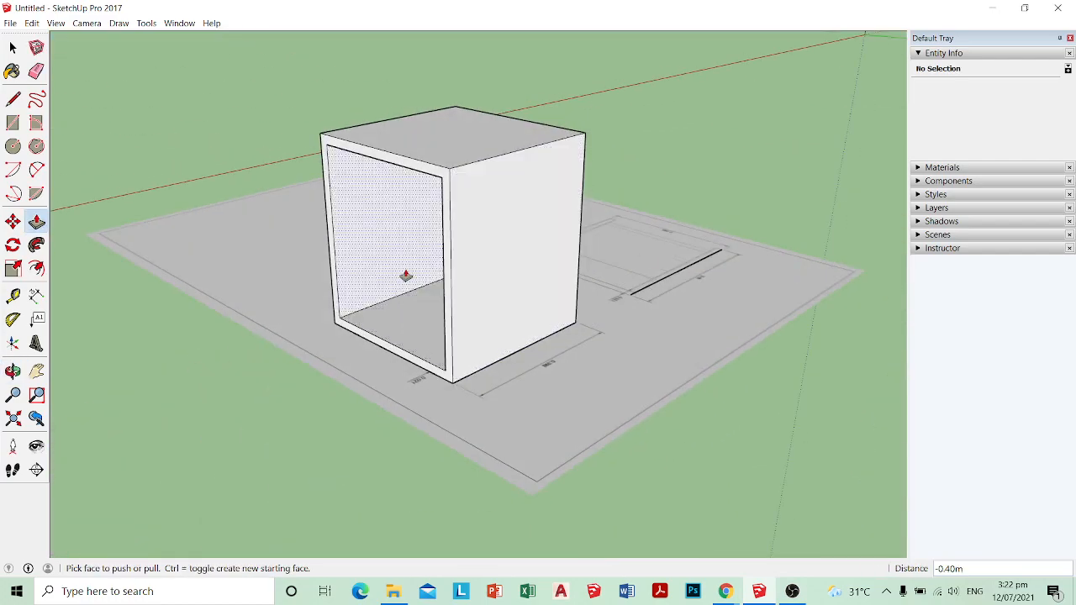
middle_drag(526, 271, 473, 308)
click(440, 295)
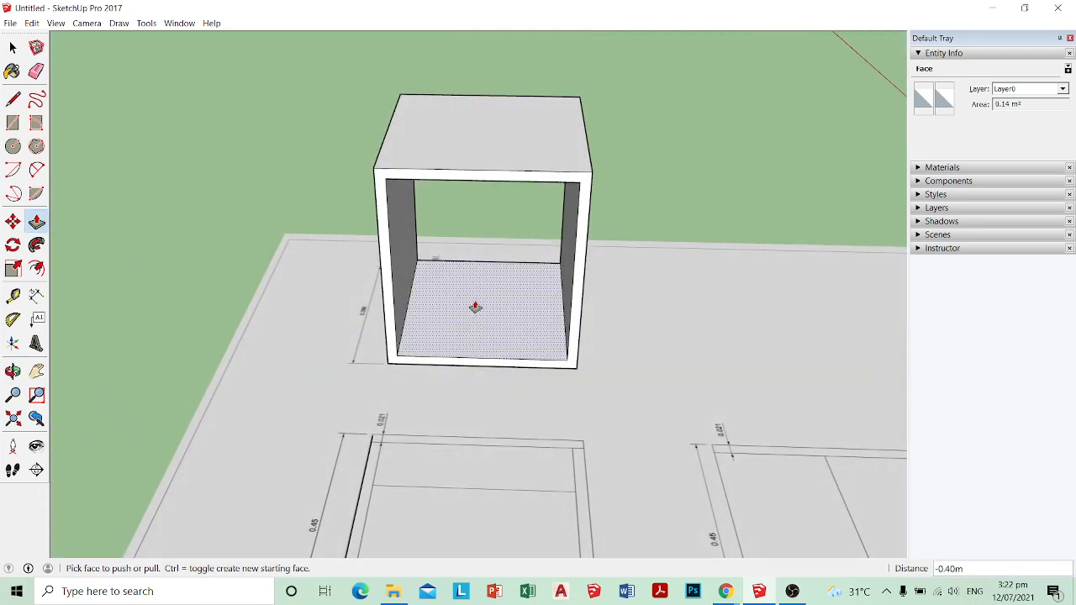
drag(473, 308, 471, 359)
middle_drag(471, 359, 488, 288)
key(e)
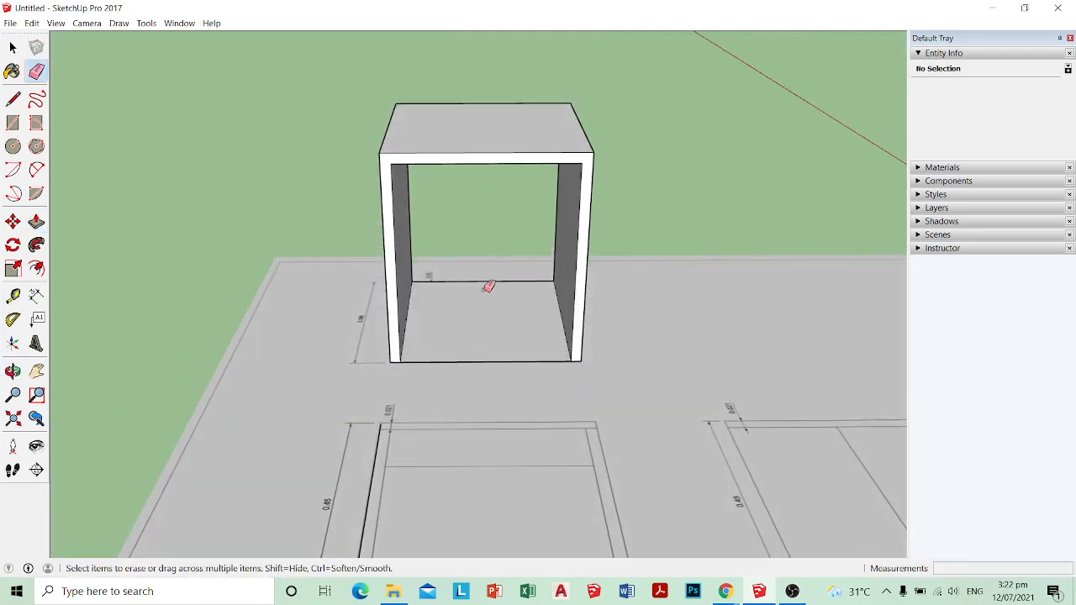
drag(486, 286, 496, 366)
key(space)
Step: Select all connected geometry of the U-shaped frame and make it a group
middle_drag(451, 325, 592, 271)
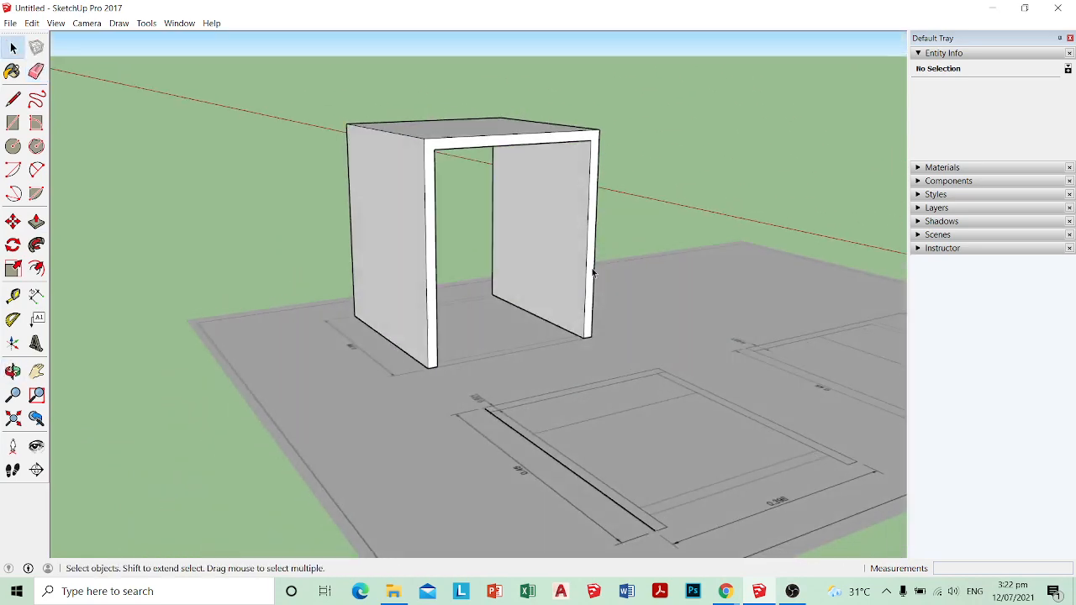
triple_click(467, 143)
right_click(466, 140)
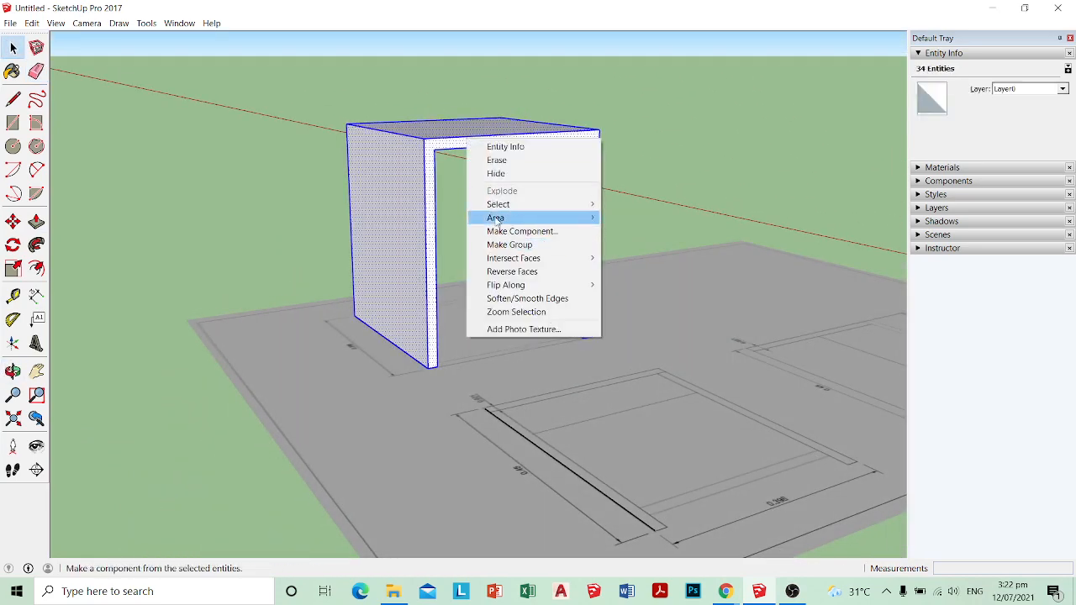
key(Escape)
click(635, 143)
triple_click(527, 127)
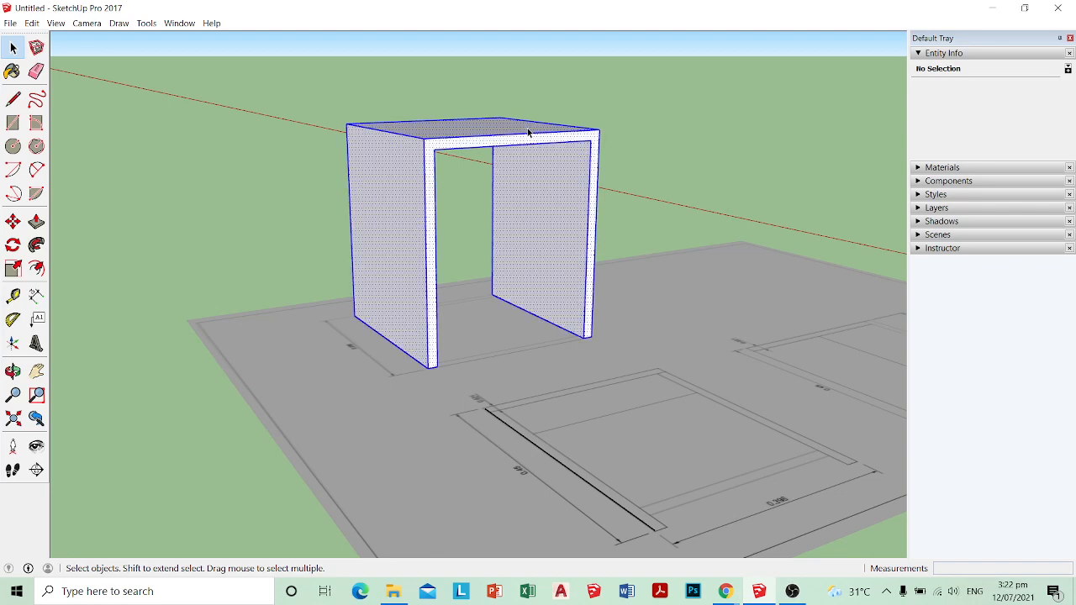
right_click(527, 128)
click(568, 230)
middle_drag(573, 237, 536, 242)
click(523, 251)
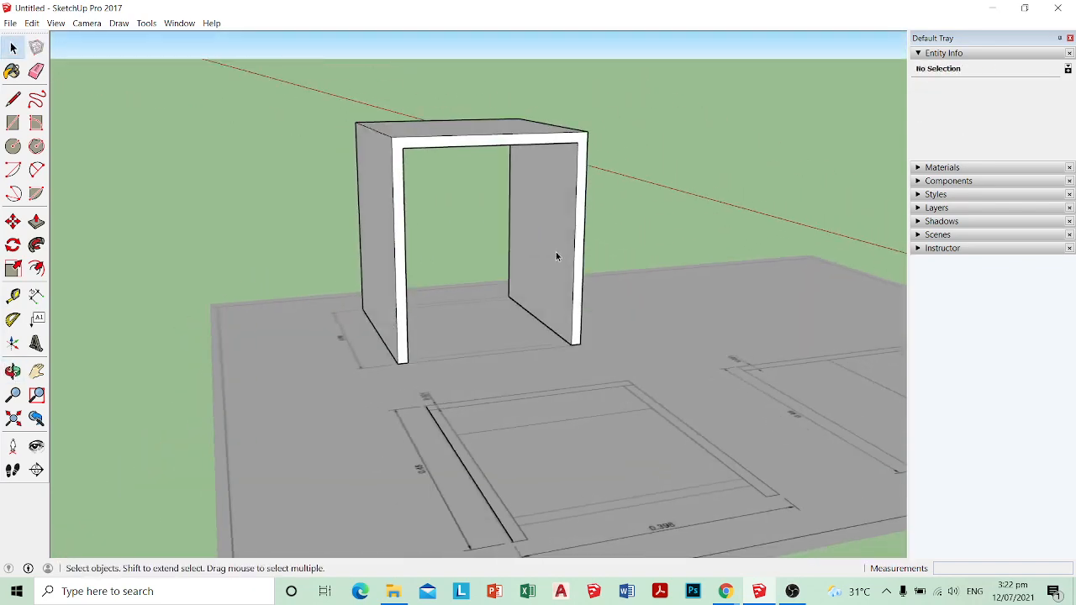
Step: Draw a rectangle on the ground between the side panels, from the inner back corner to the opposite inner front corner
middle_drag(528, 287, 437, 297)
scroll(443, 323, up, 3)
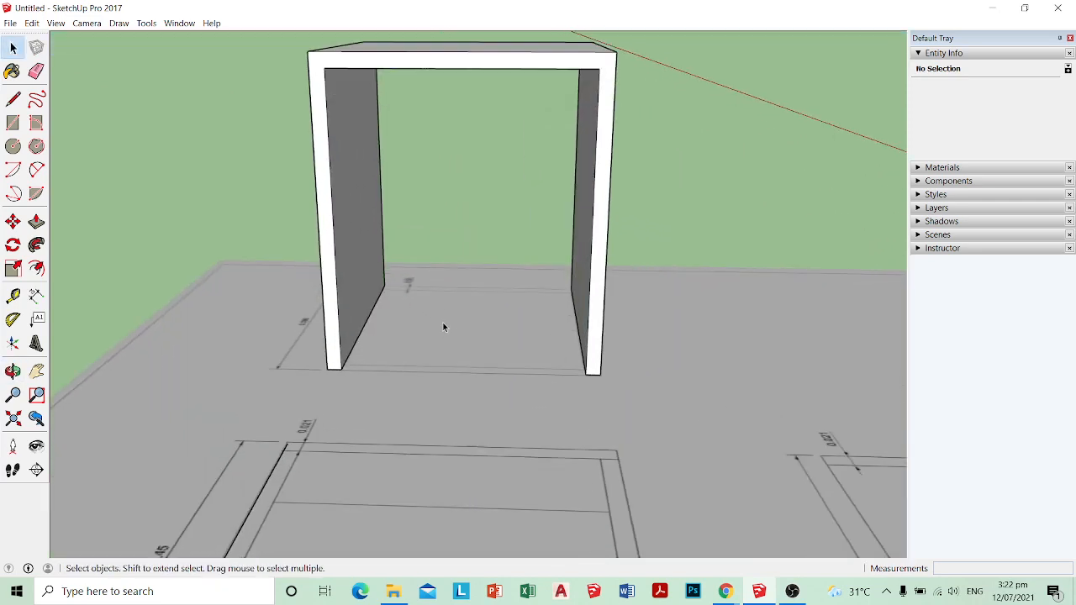
key(r)
click(389, 285)
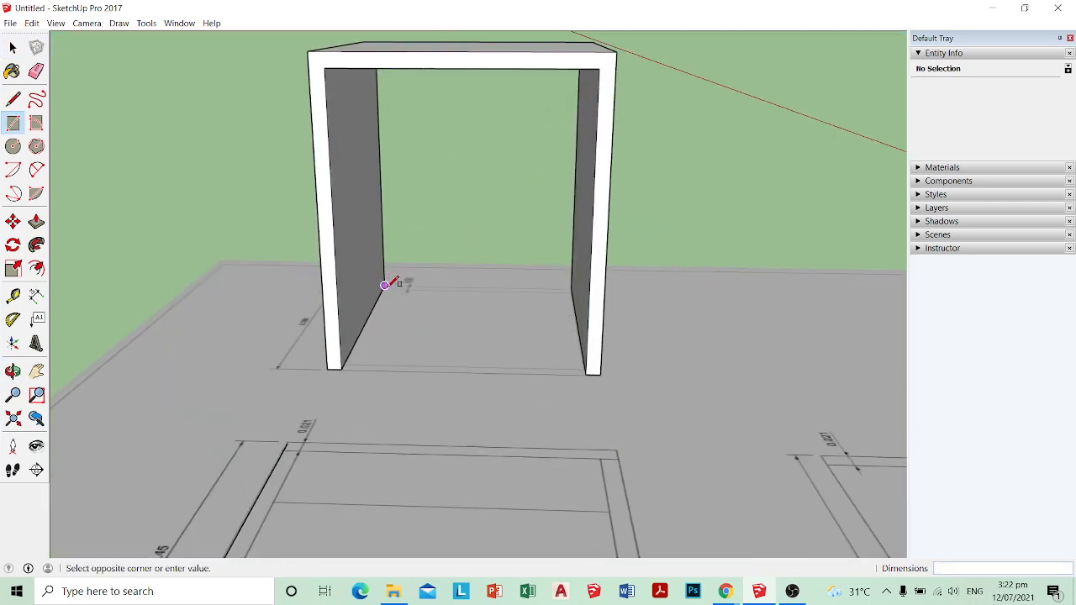
click(586, 373)
key(space)
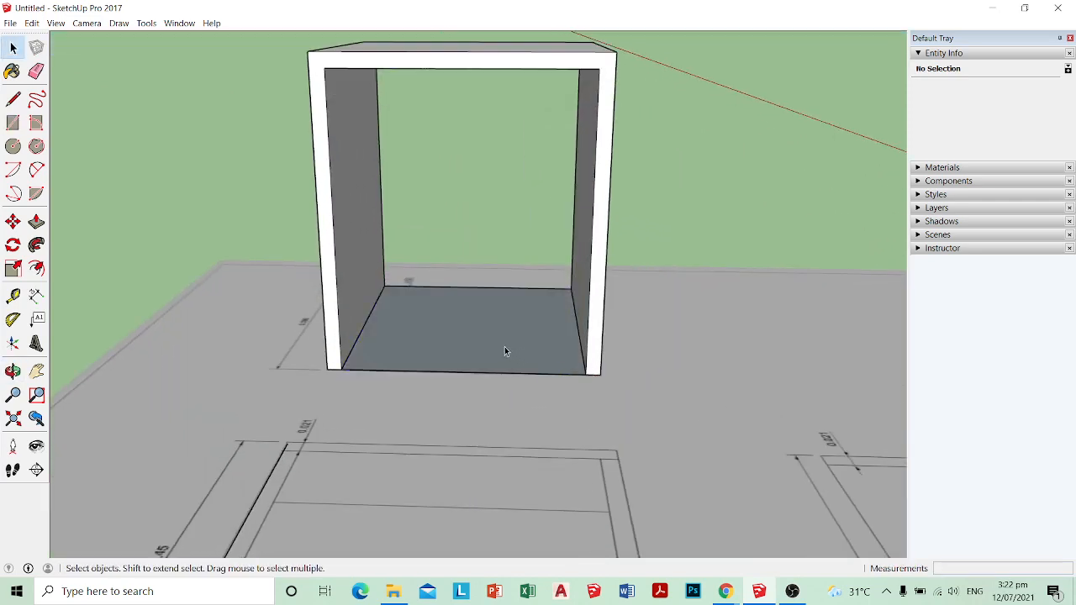
Step: Extrude the rectangle between the side panels up 0.021 m and group it as a separate shelf
key(p)
click(496, 349)
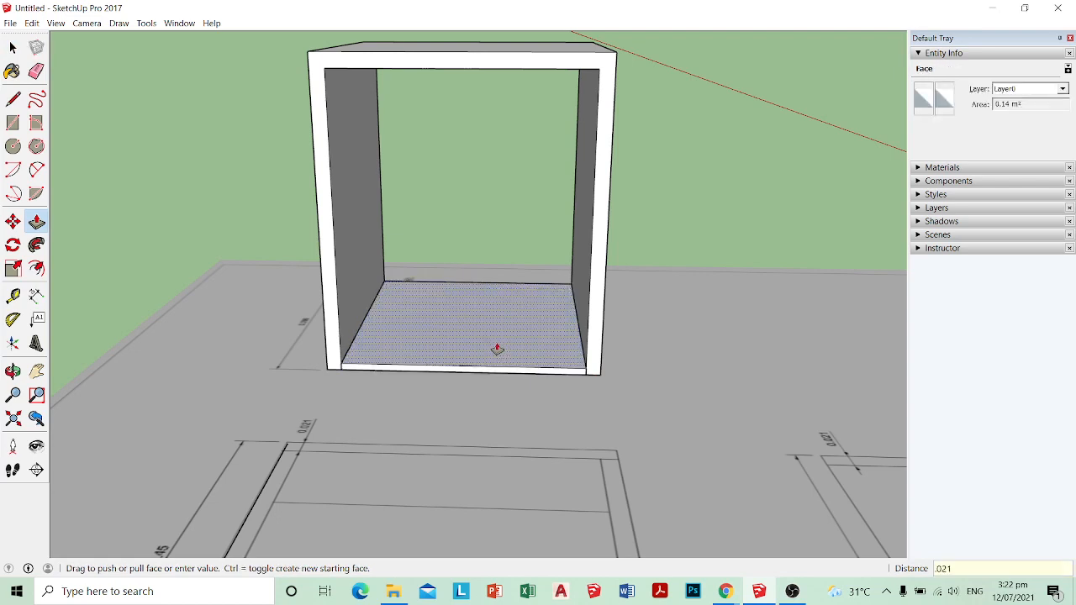
click(497, 347)
key(space)
click(497, 343)
right_click(497, 343)
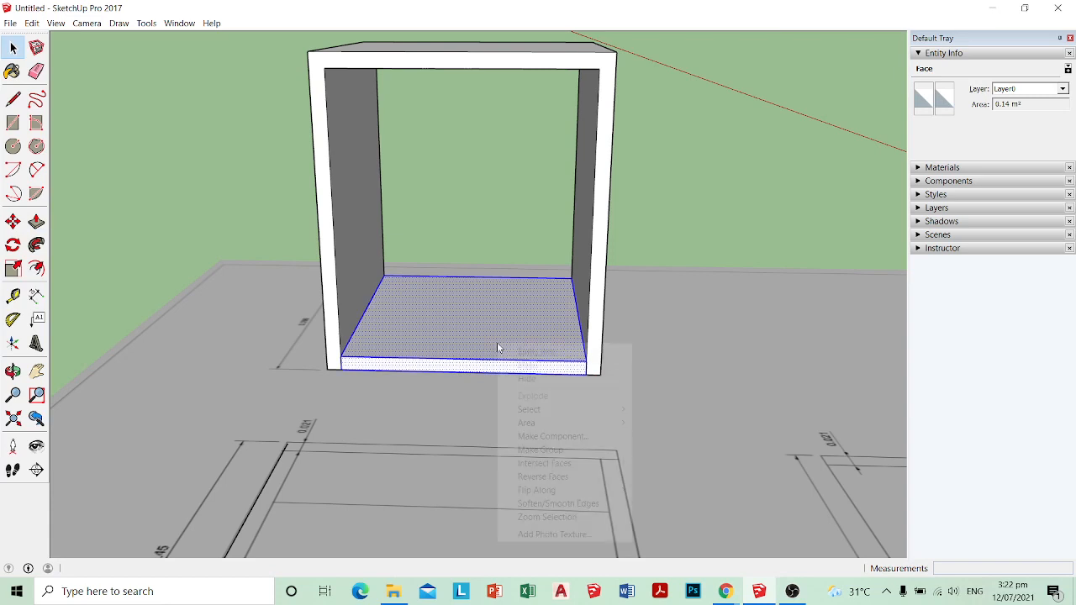
click(541, 450)
Step: Try raising the shelf group by 0.11 m between the side panels
key(m)
scroll(577, 412, up, 1)
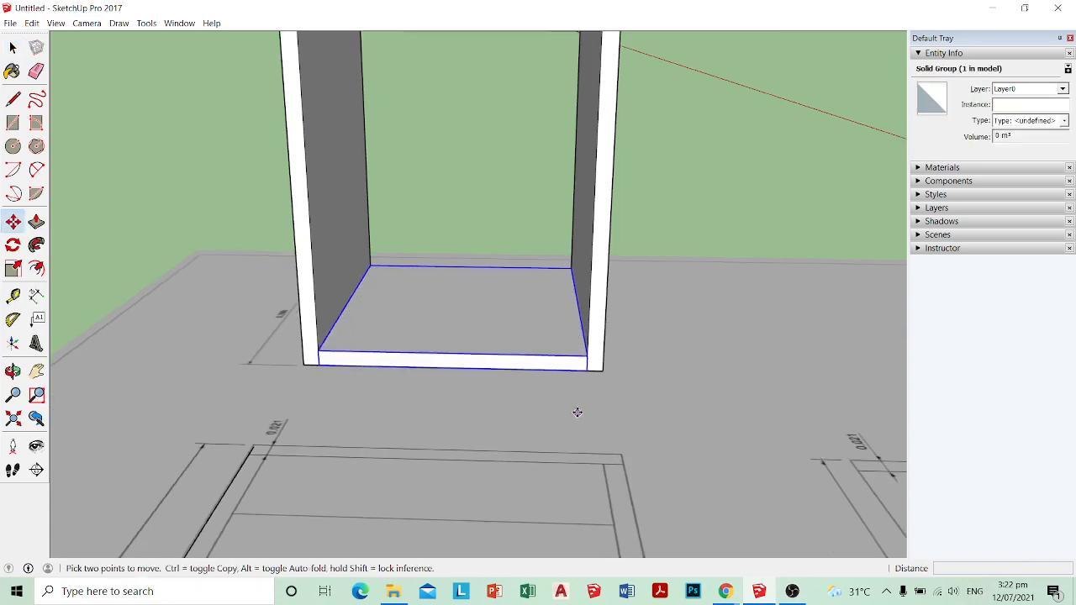
scroll(586, 370, down, 3)
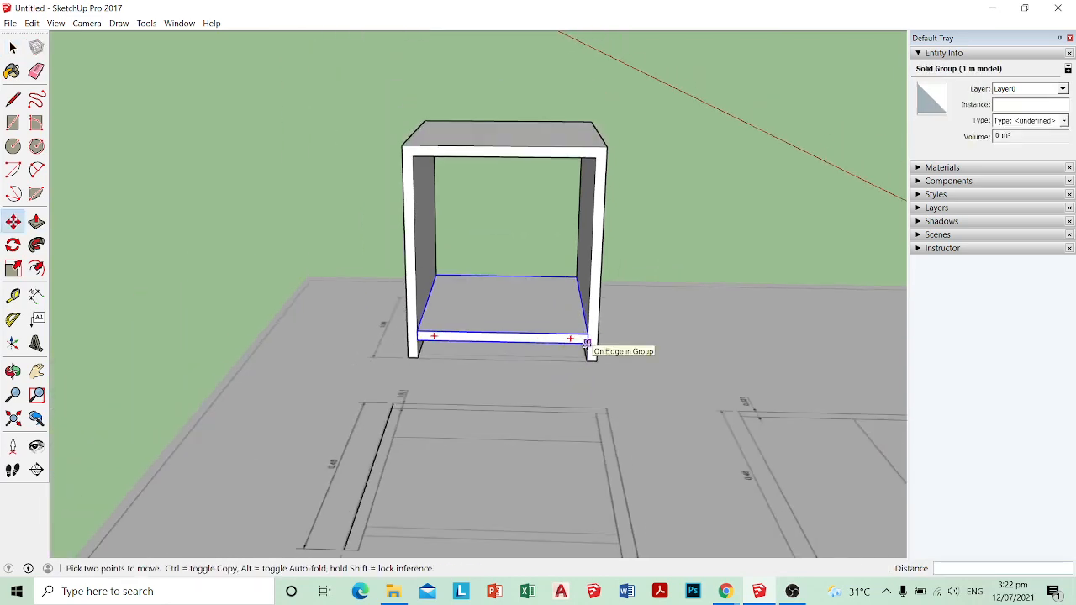
scroll(586, 343, down, 1)
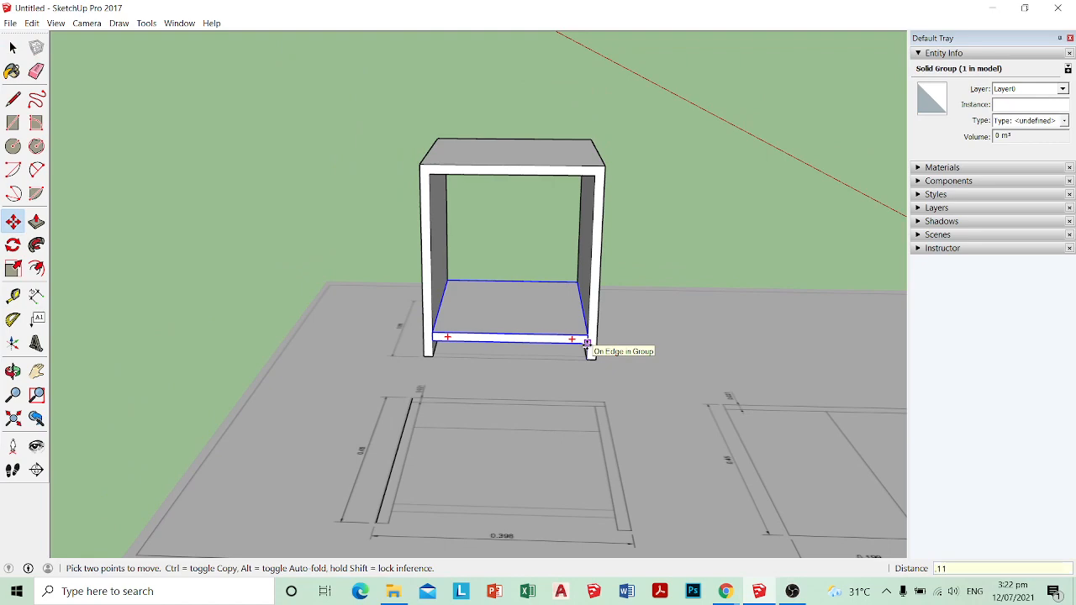
key(Return)
middle_drag(526, 373, 497, 446)
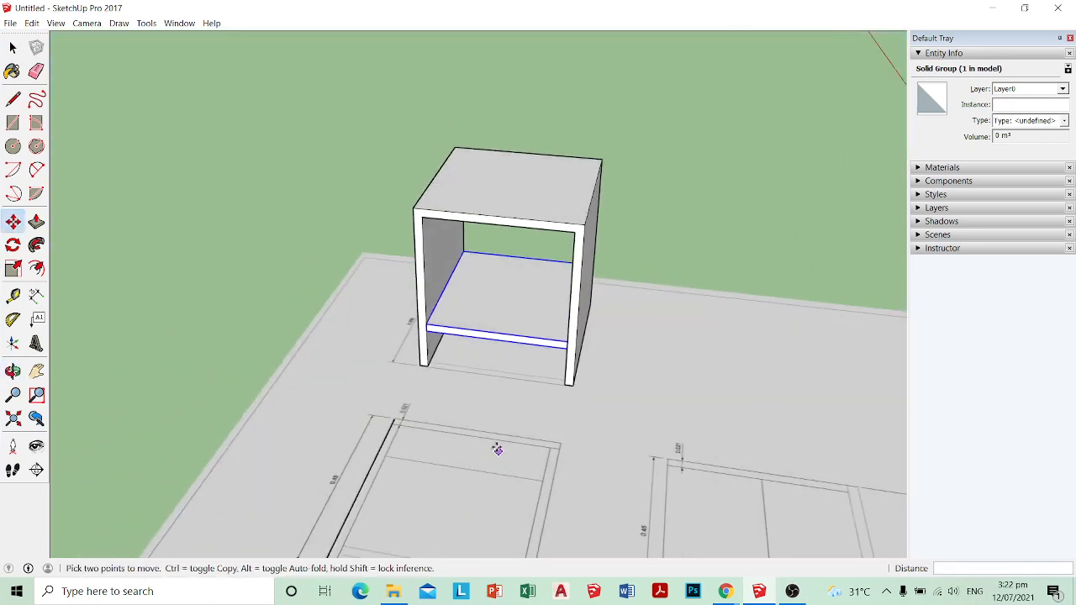
Step: Measure the distance from the leg's base to the shelf's upper line on the front-view drawing
scroll(437, 492, down, 2)
scroll(436, 492, up, 5)
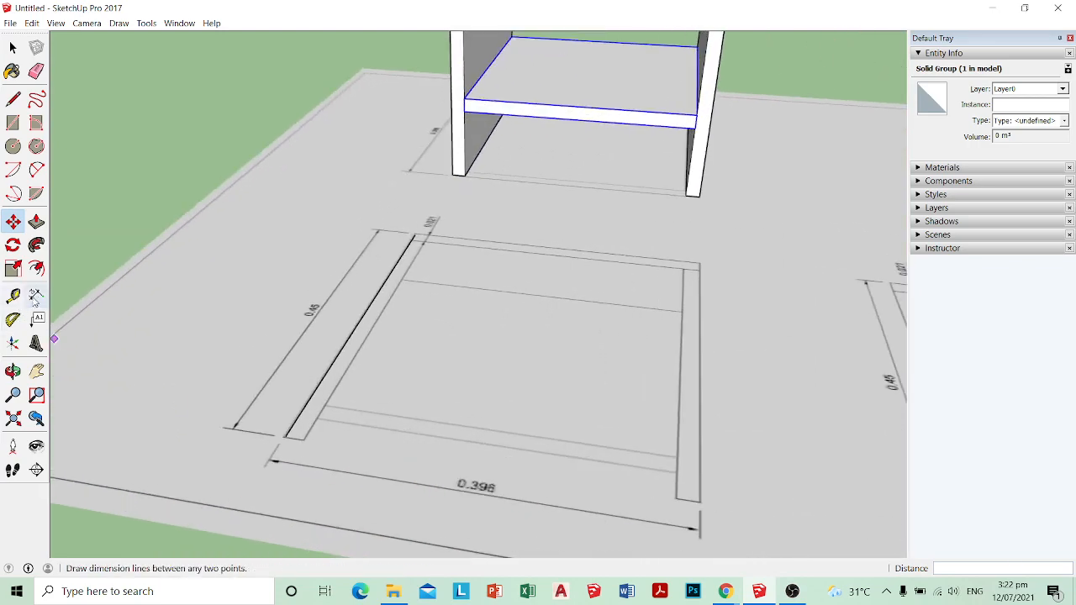
click(36, 296)
scroll(328, 433, up, 2)
click(293, 444)
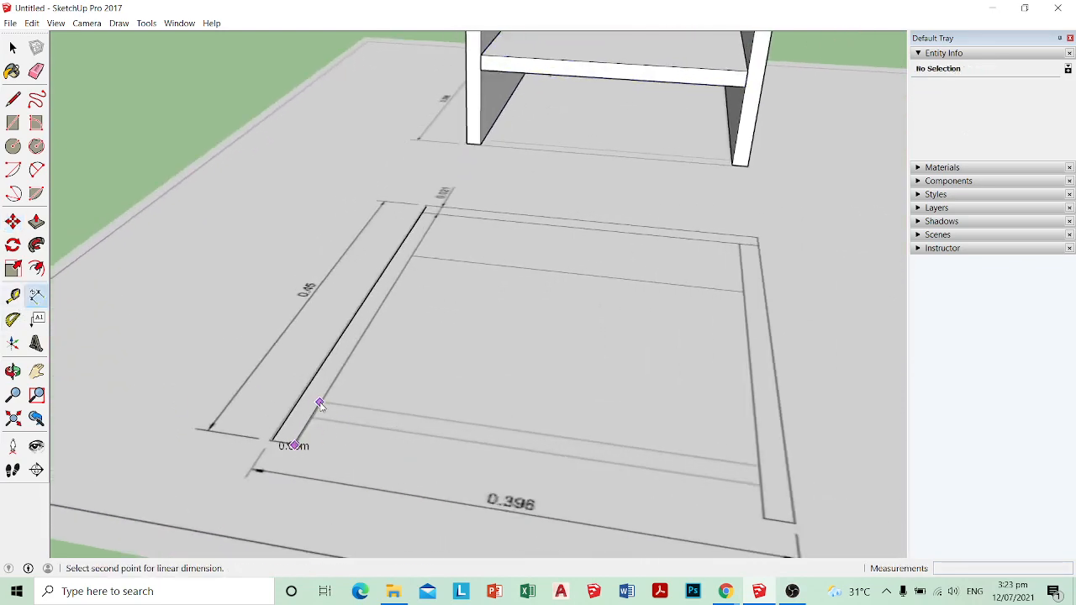
click(322, 401)
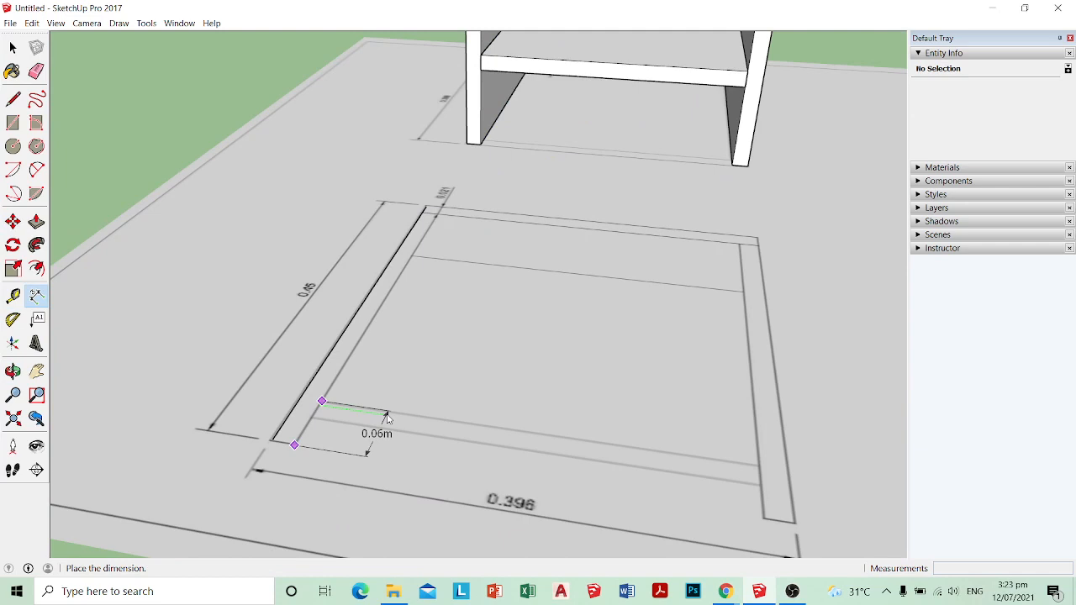
scroll(387, 415, down, 1)
key(space)
scroll(388, 412, down, 2)
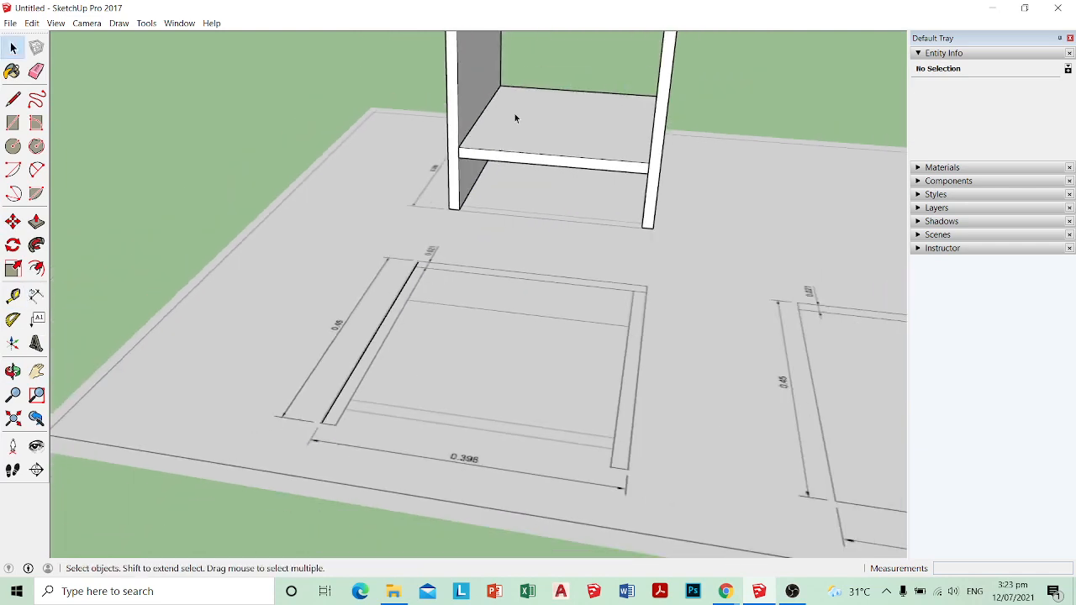
Step: Undo the shelf's last move and raise the shelf group 0.06 m above the ground instead
key(ctrl+z)
click(551, 180)
scroll(476, 183, up, 2)
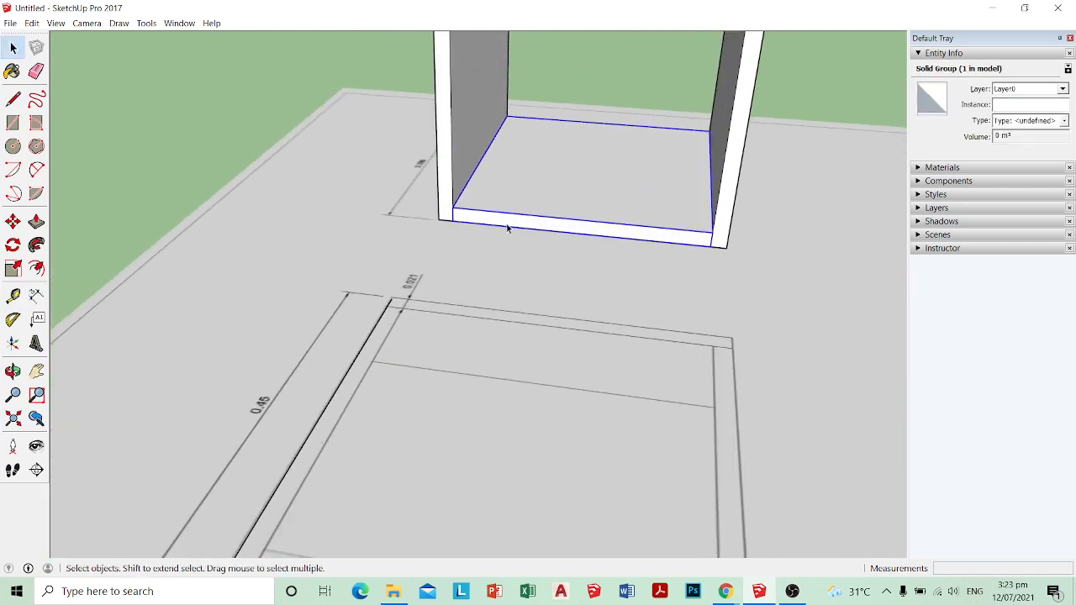
key(m)
scroll(507, 228, up, 2)
click(440, 211)
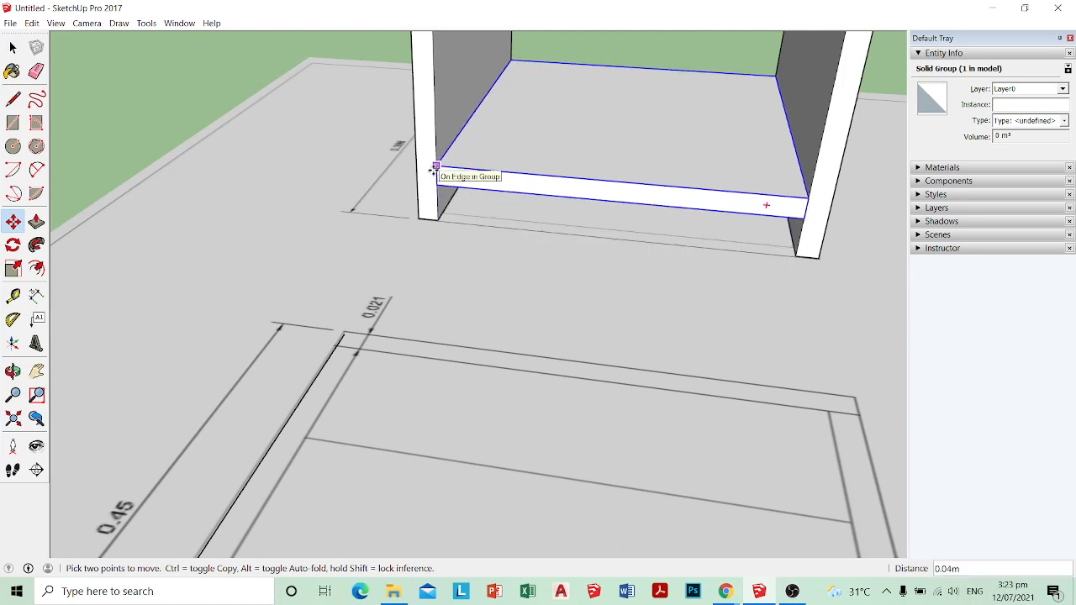
click(434, 170)
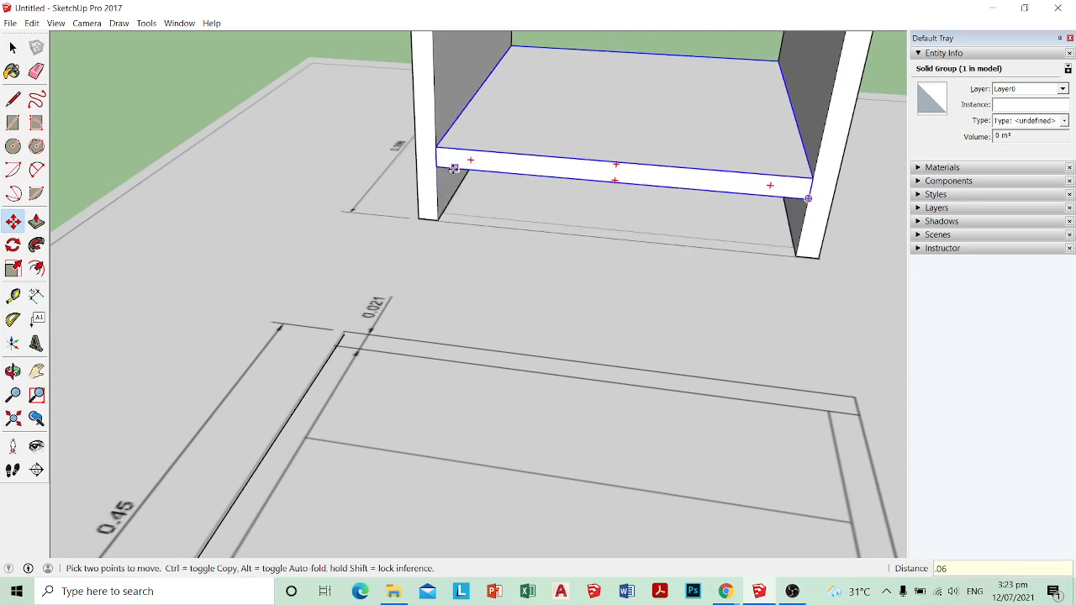
key(space)
Step: Try moving the shelf group sideways out of the frame
scroll(530, 212, down, 5)
middle_drag(631, 126, 694, 131)
click(566, 99)
click(487, 160)
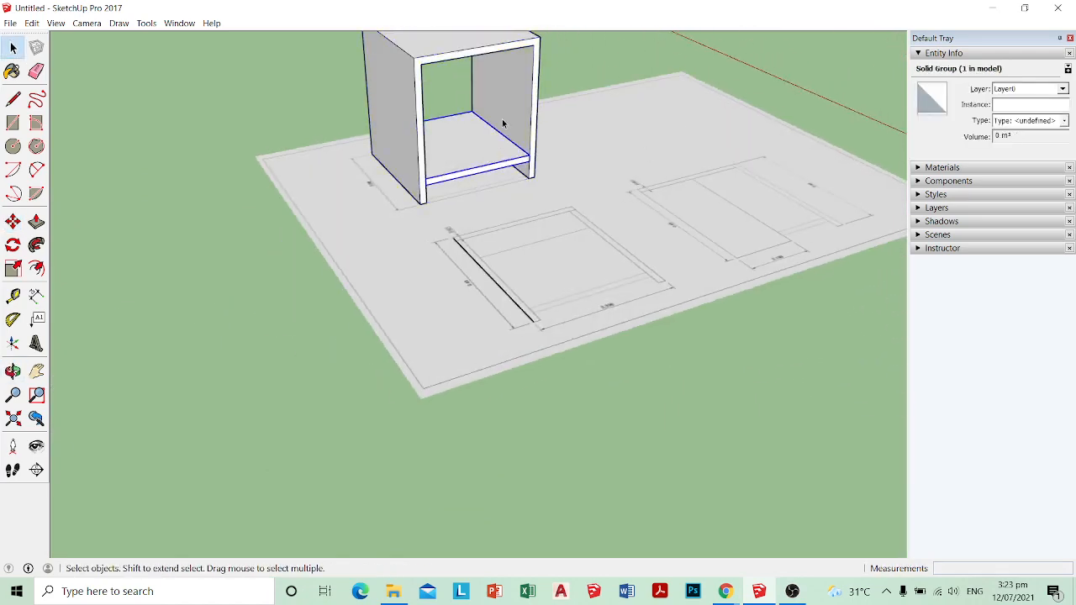
scroll(482, 120, up, 1)
middle_drag(503, 123, 528, 280)
scroll(482, 120, down, 3)
scroll(515, 255, up, 4)
key(m)
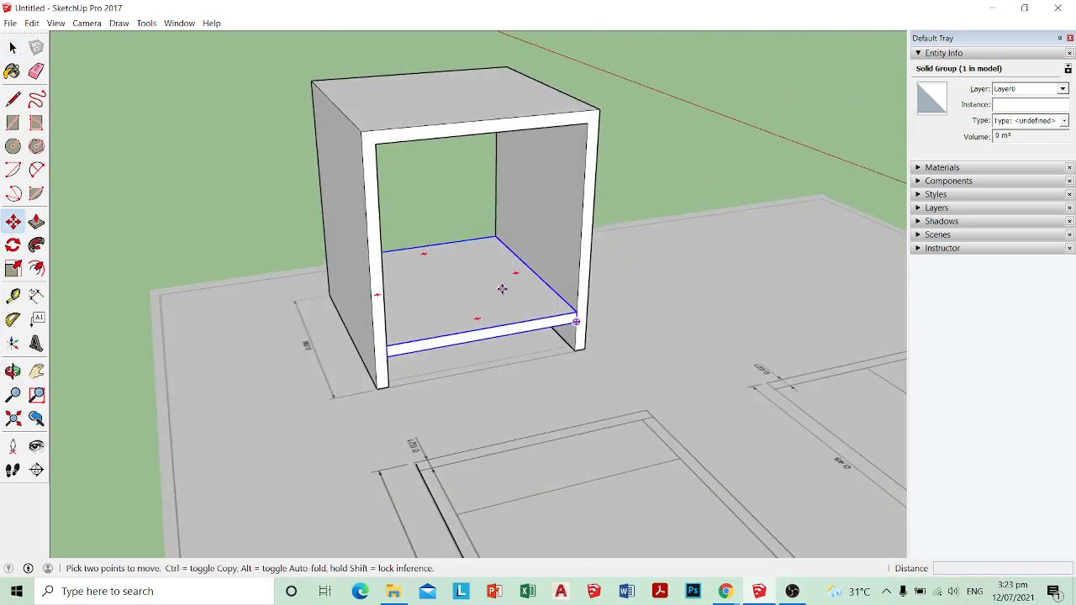
click(502, 289)
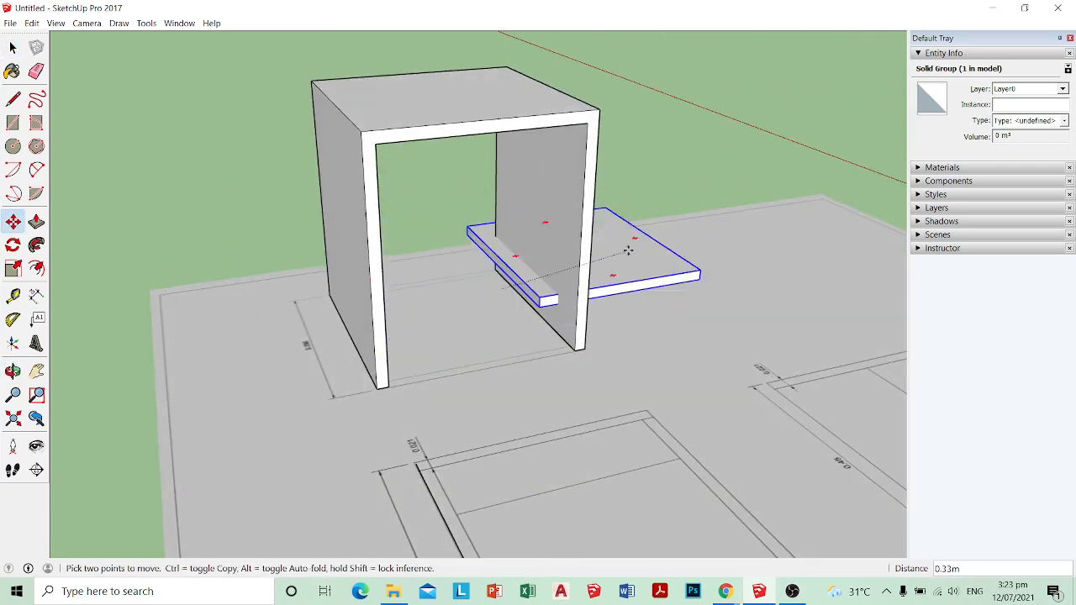
click(538, 262)
key(space)
Step: Explode the frame group and the shelf group back into loose geometry
click(567, 209)
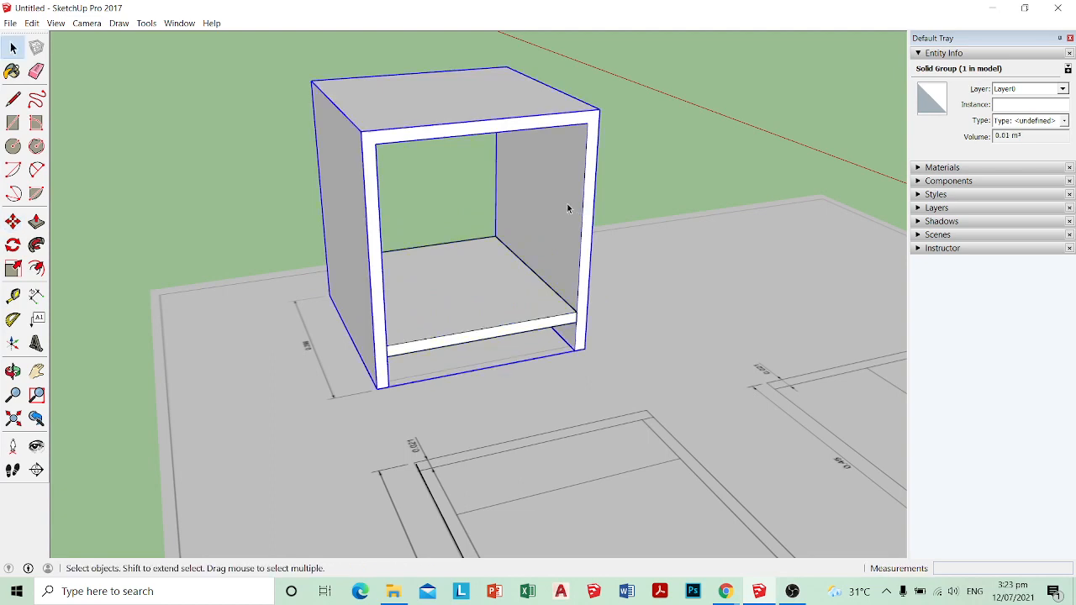
right_click(567, 208)
click(602, 265)
triple_click(519, 306)
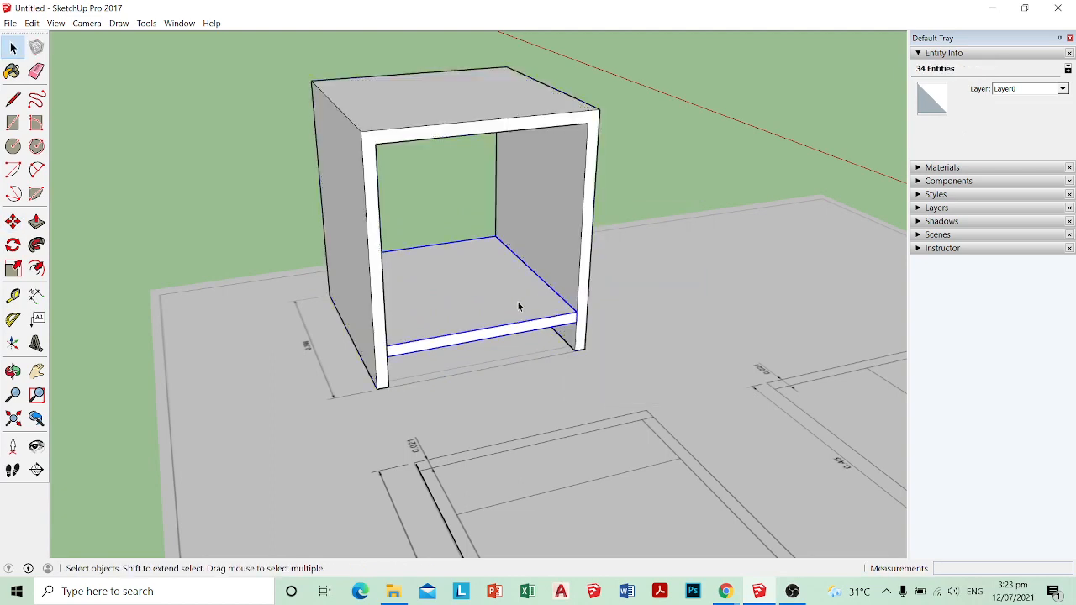
right_click(519, 306)
click(555, 364)
click(488, 309)
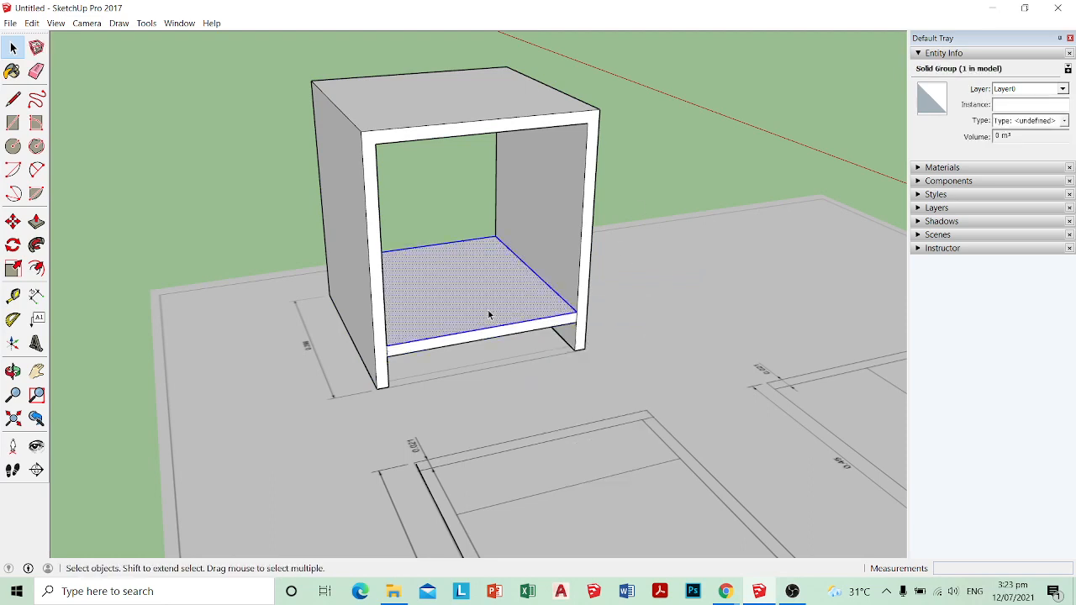
Step: Select the table's connected geometry and try Push/Pull on the lower shelf's upper face
triple_click(487, 309)
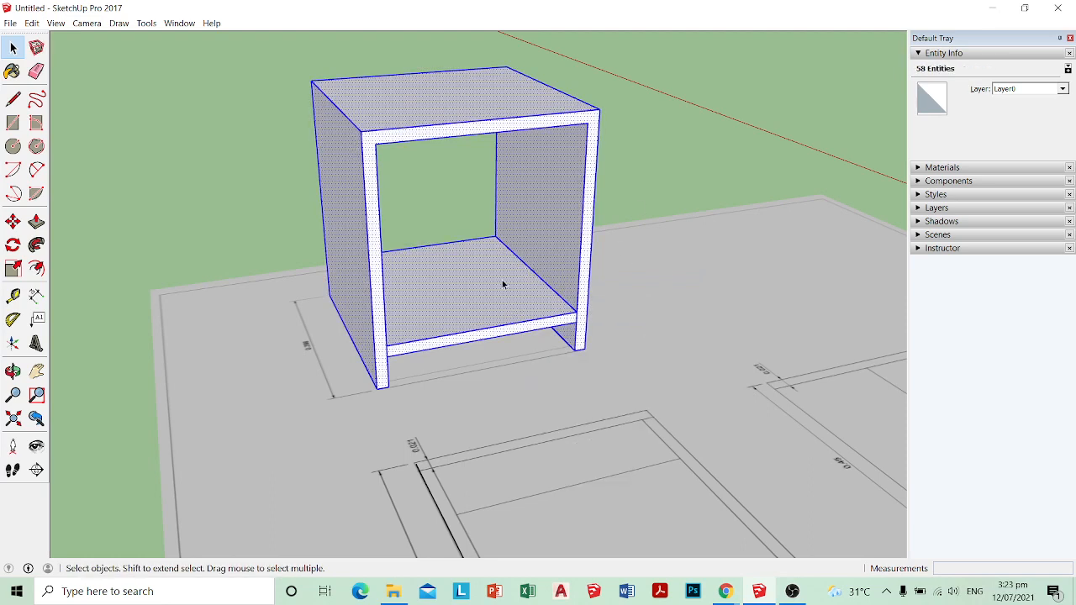
click(501, 283)
key(p)
drag(500, 300, 548, 285)
key(space)
click(660, 227)
middle_drag(660, 226, 471, 205)
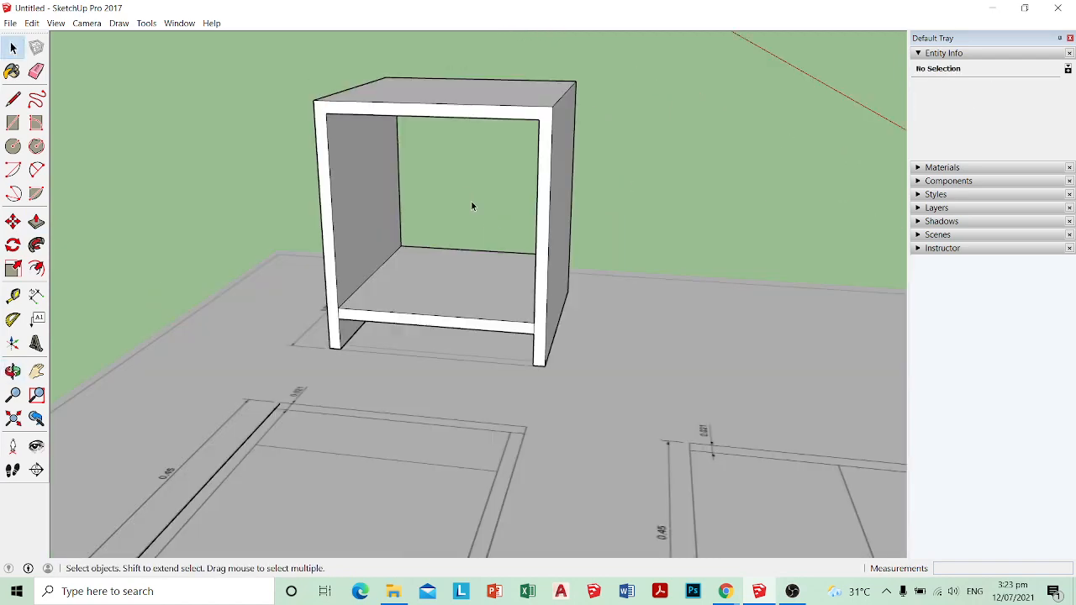
scroll(457, 273, down, 3)
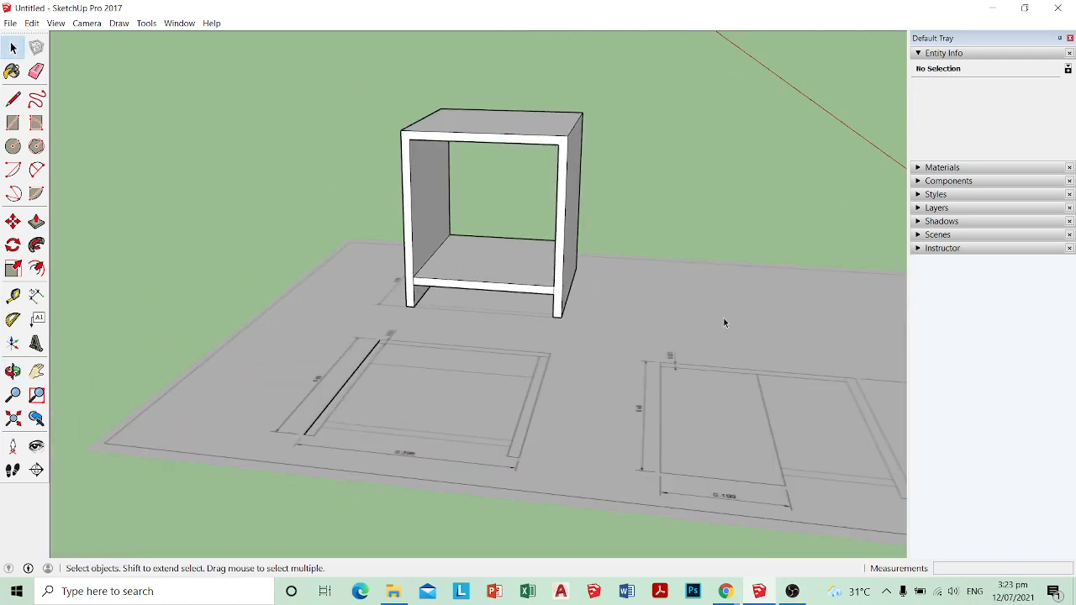
click(792, 591)
click(791, 590)
scroll(363, 344, up, 3)
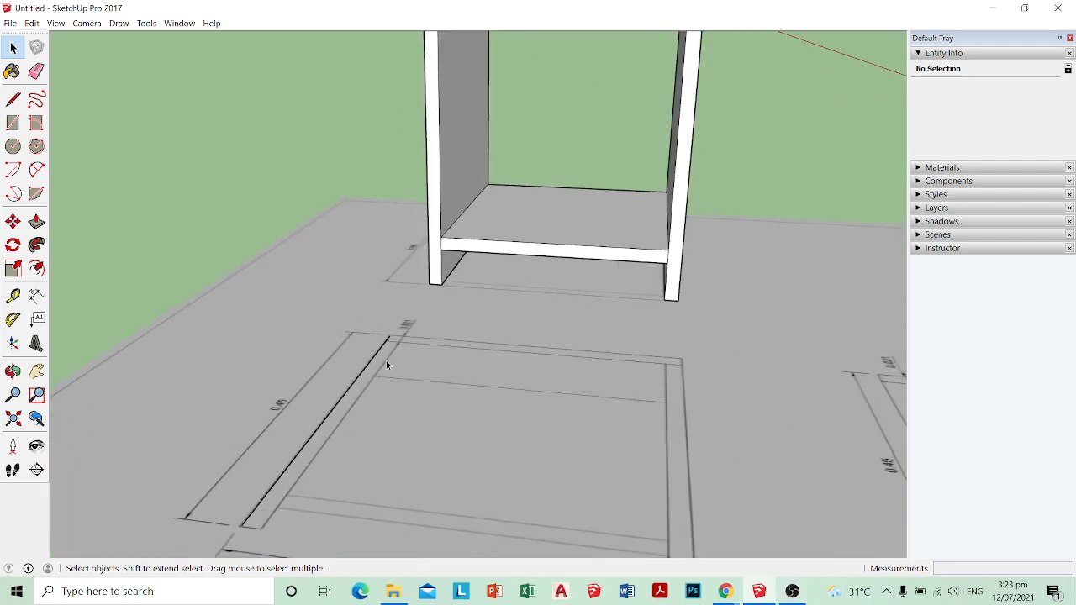
scroll(387, 358, up, 2)
double_click(479, 248)
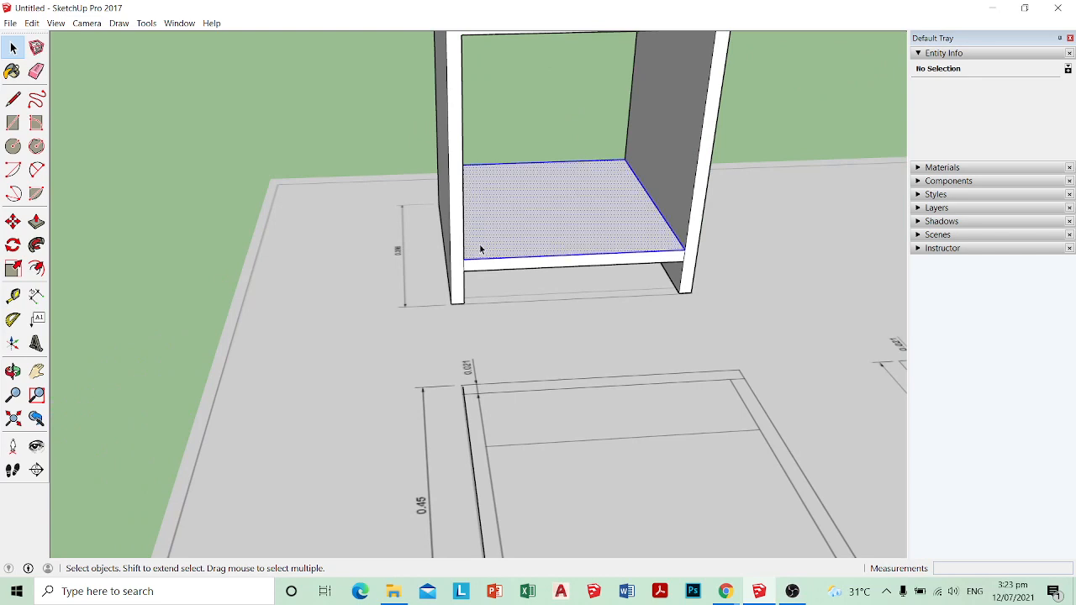
scroll(611, 423, down, 2)
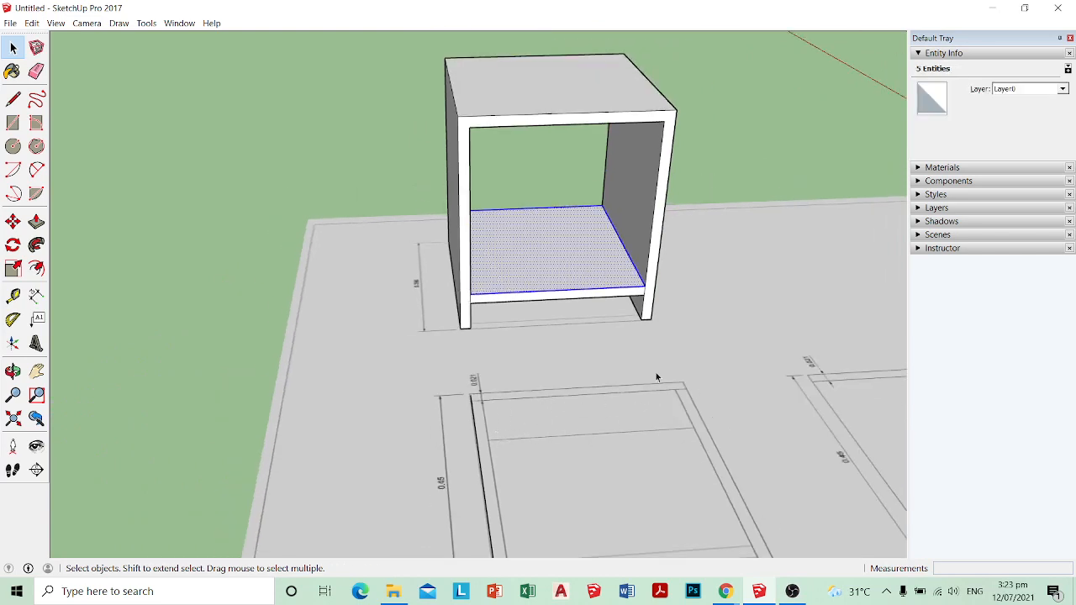
middle_drag(657, 377, 578, 150)
click(764, 158)
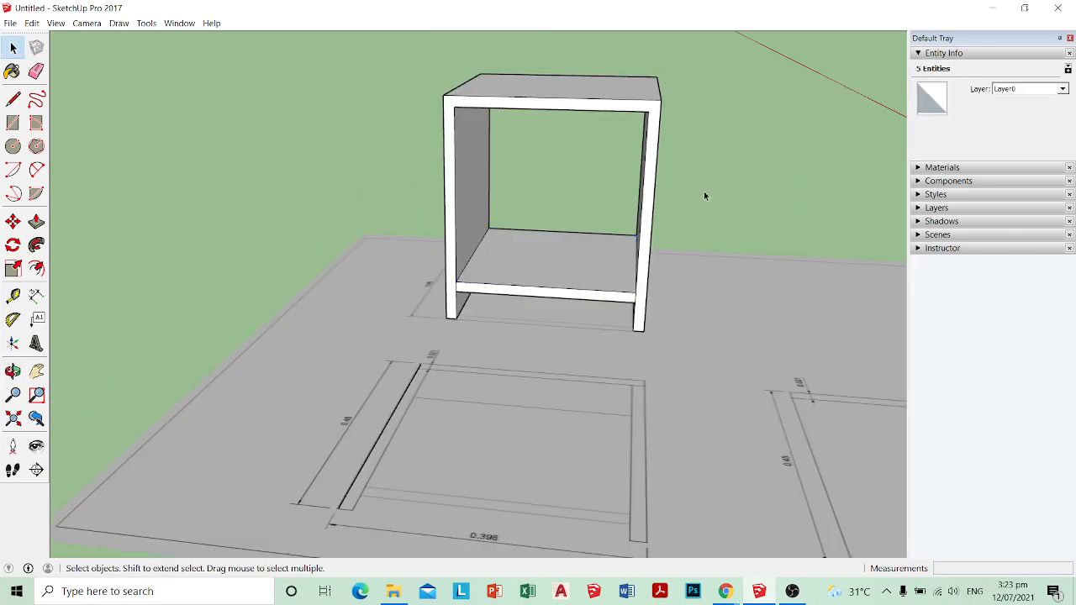
Step: Undo back to separate frame and shelf groups, and raise the shelf group 0.06 m above the ground
key(ctrl+z)
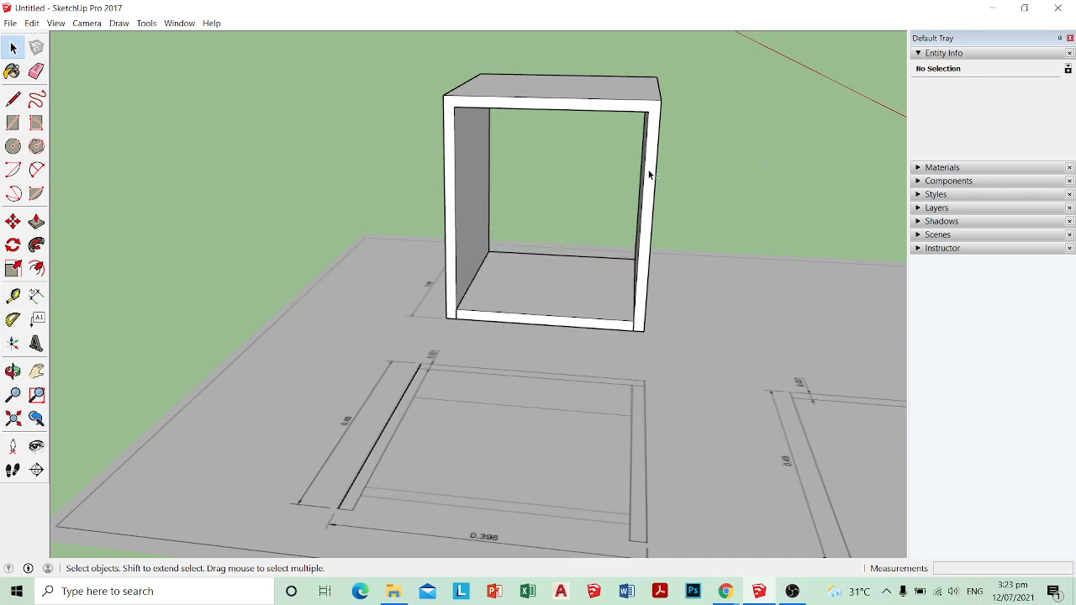
click(648, 174)
click(506, 289)
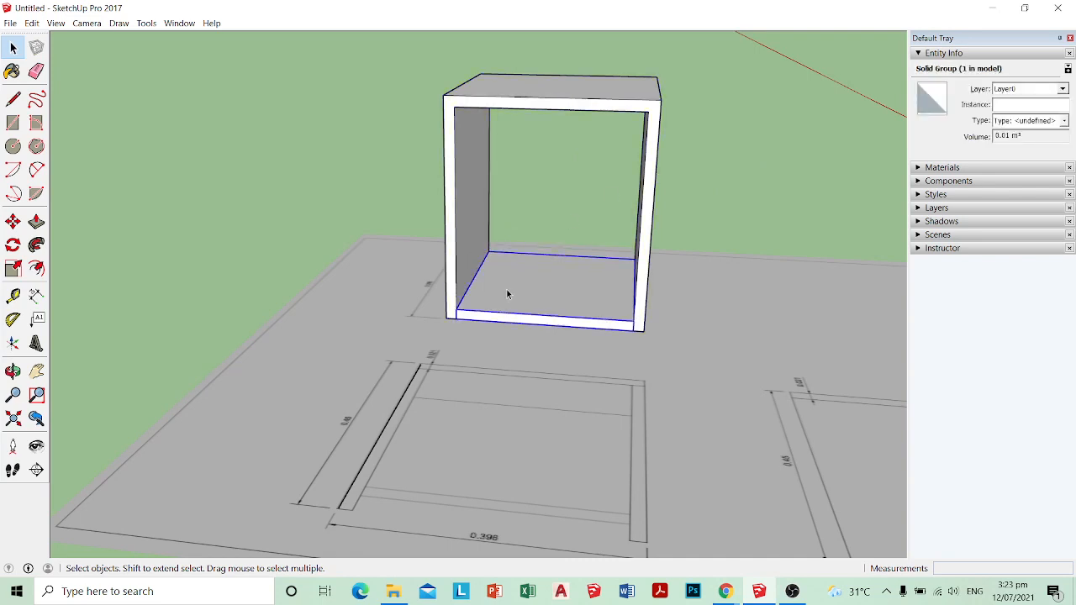
scroll(591, 334, up, 2)
key(m)
scroll(562, 319, up, 2)
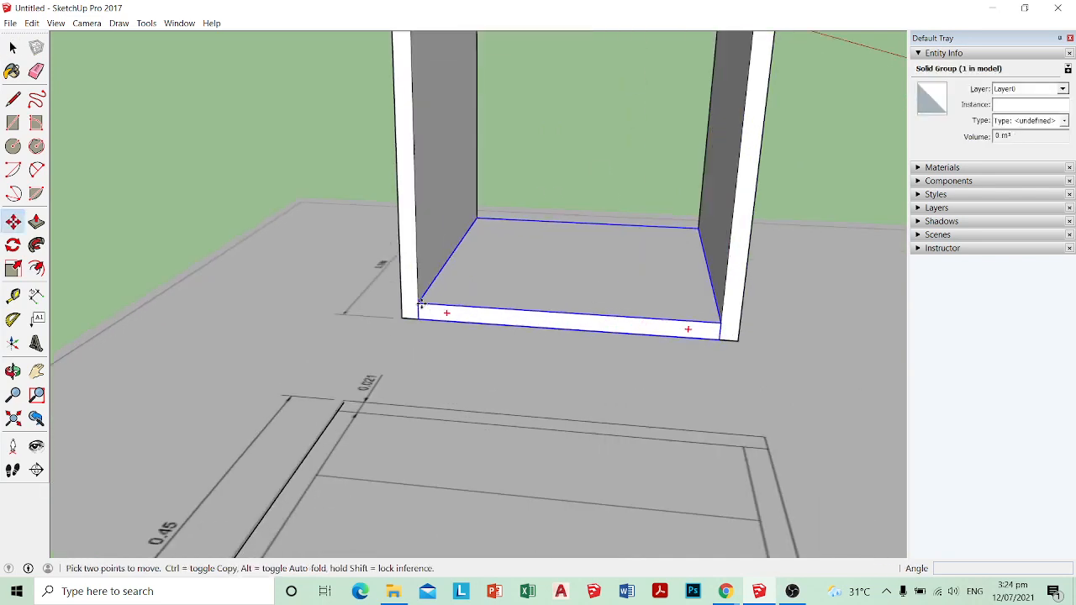
click(417, 301)
text(.0)
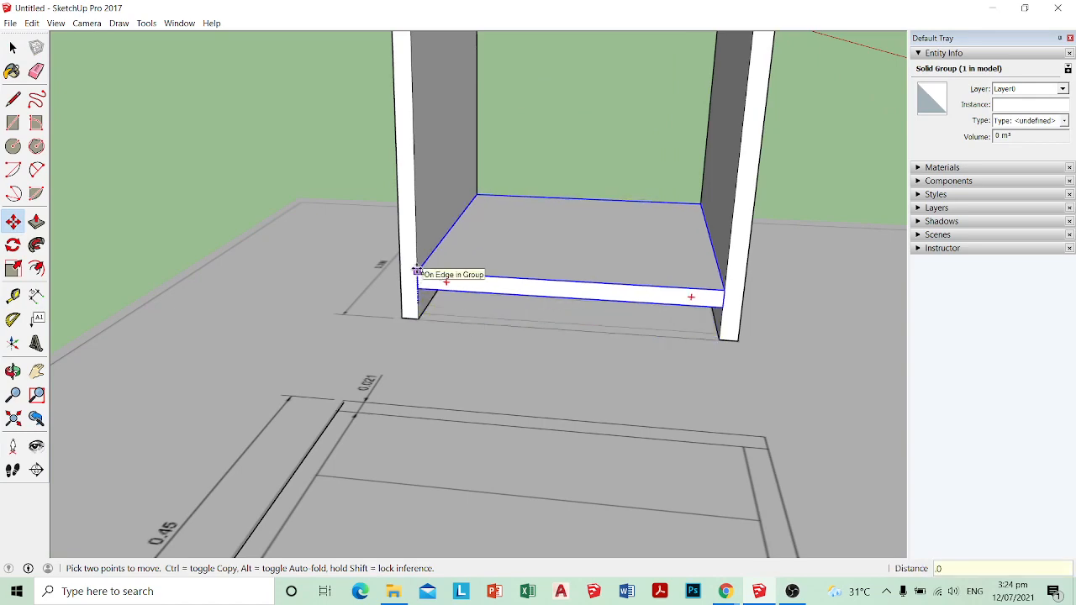
text(6)
key(Return)
Step: Examine the dimensioned side-view drawing beside the table for the side panel's width and divider position
scroll(417, 269, down, 4)
middle_drag(635, 283, 356, 429)
key(space)
scroll(356, 430, up, 3)
middle_drag(241, 463, 497, 456)
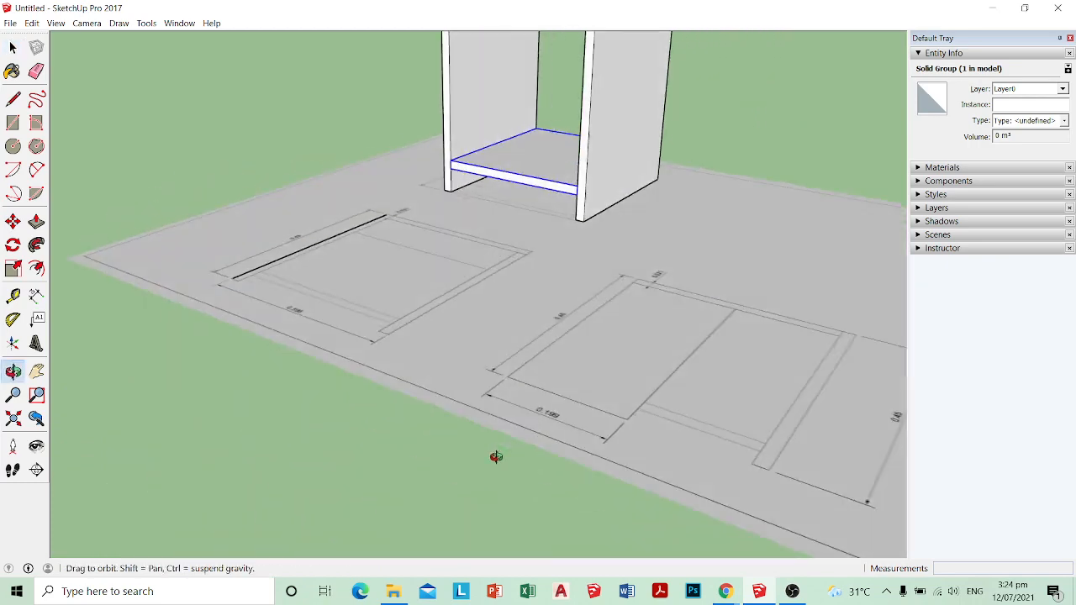
scroll(622, 414, up, 2)
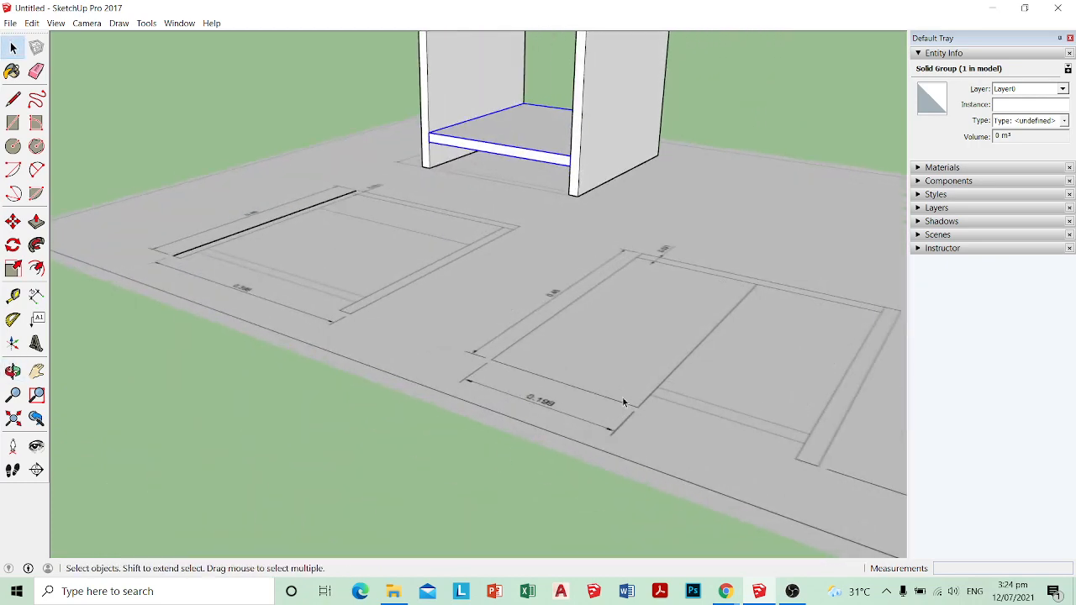
middle_drag(640, 320, 593, 199)
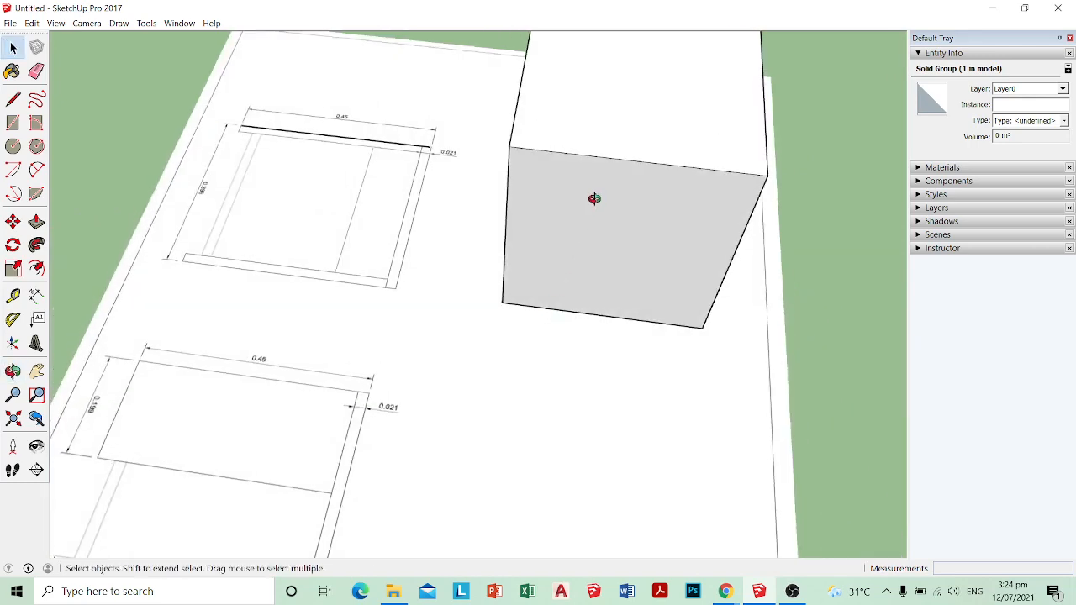
middle_drag(558, 257, 603, 168)
Step: Open the frame group and copy the side panel's front vertical edge 0.199 m toward the rear along its base
click(603, 164)
scroll(580, 165, up, 2)
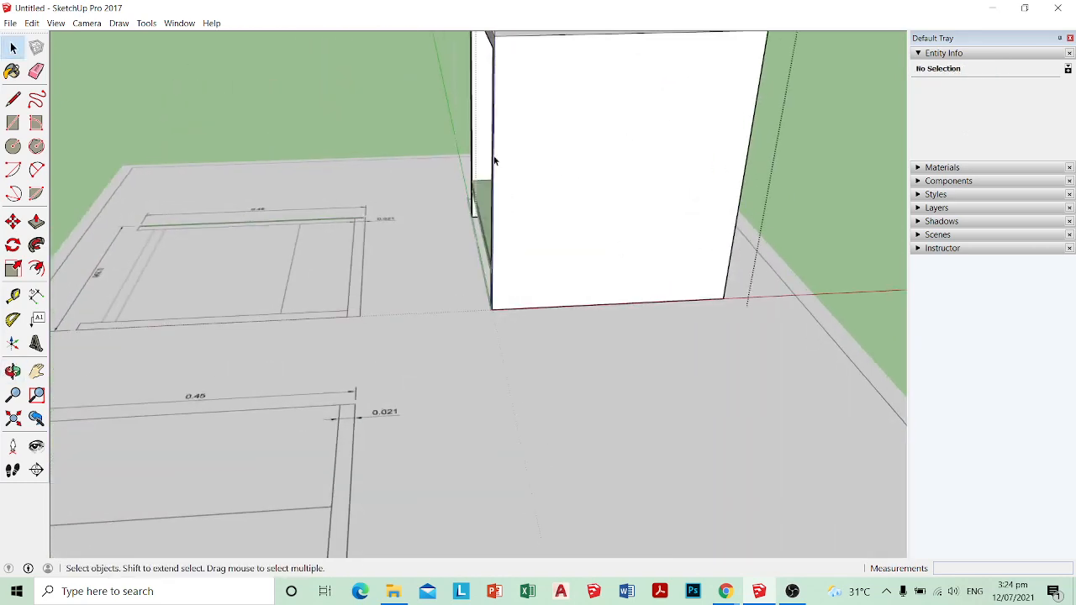
click(494, 160)
scroll(514, 182, up, 3)
middle_drag(513, 182, 568, 232)
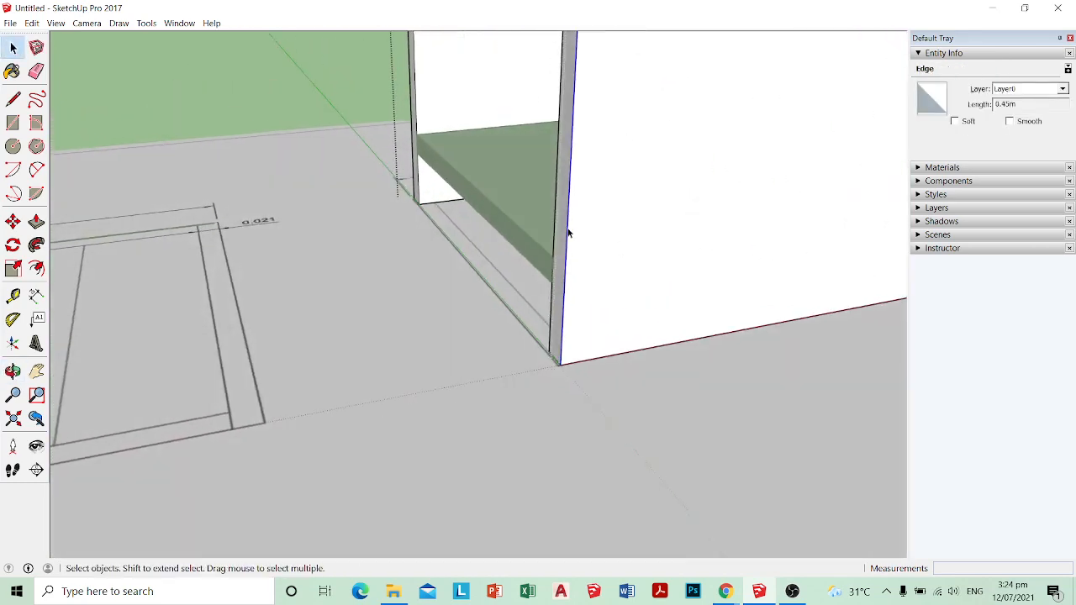
key(m)
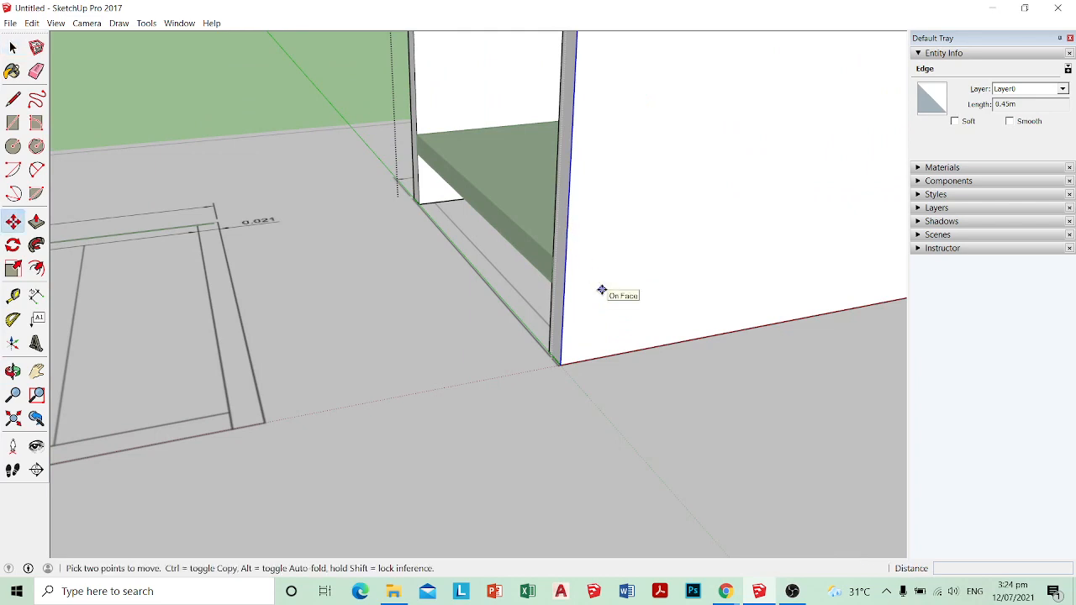
scroll(602, 290, down, 4)
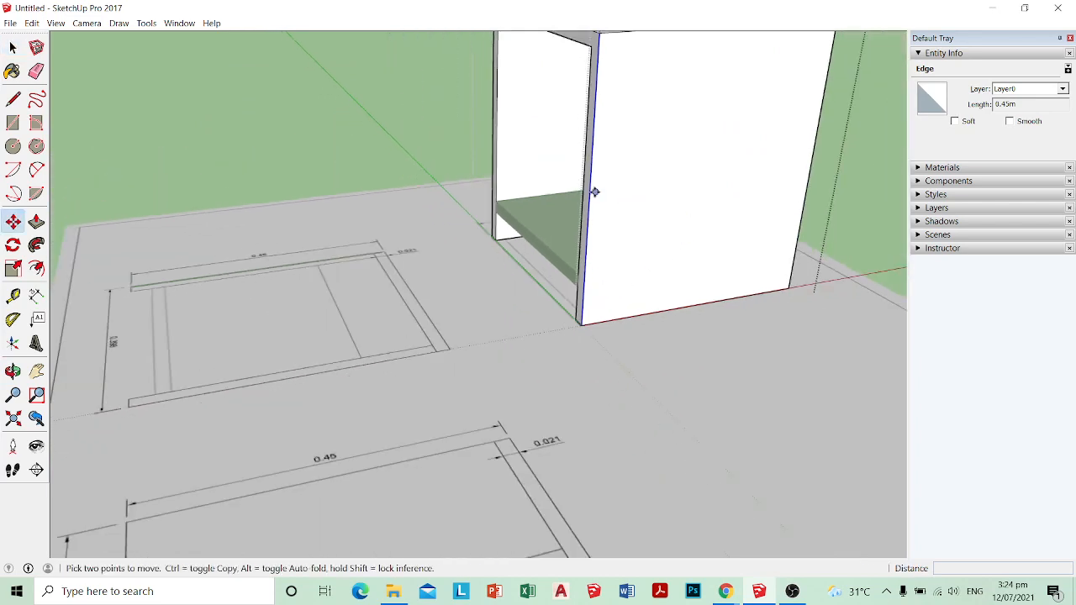
scroll(662, 252, up, 2)
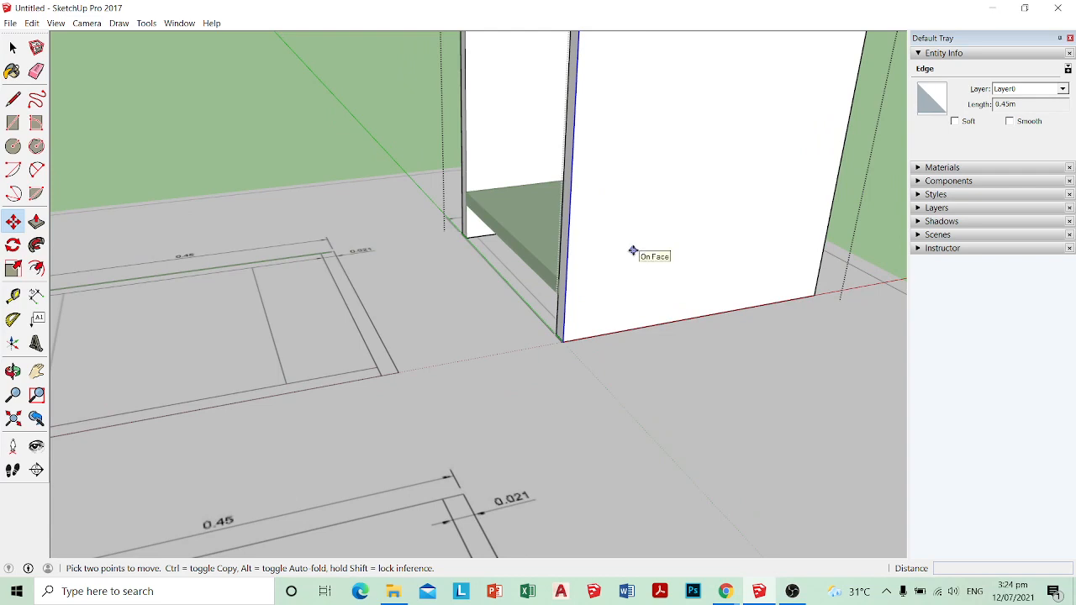
key(ctrl)
click(562, 340)
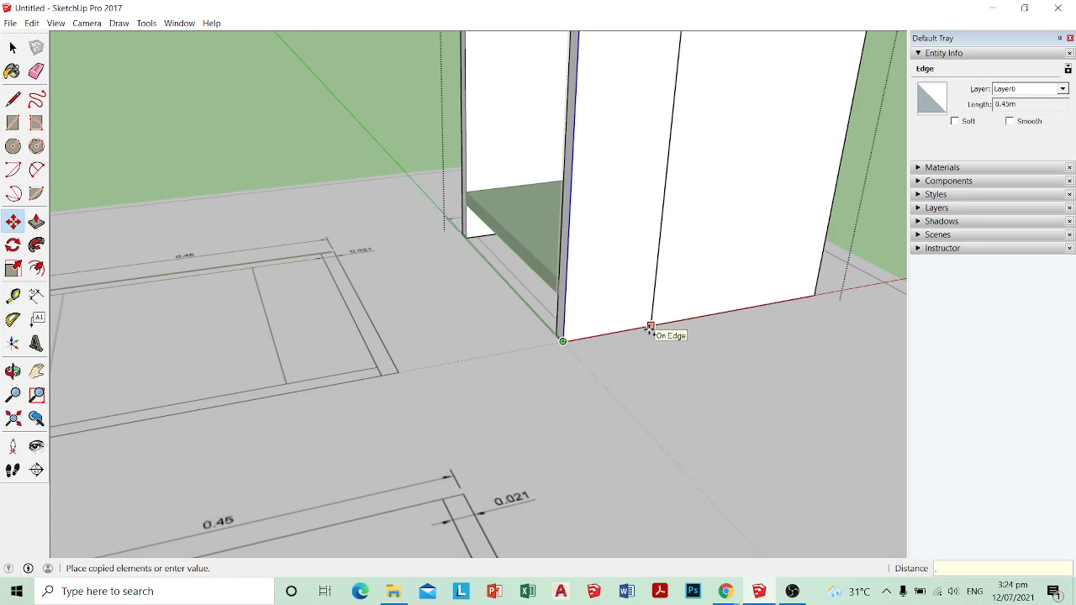
key(Return)
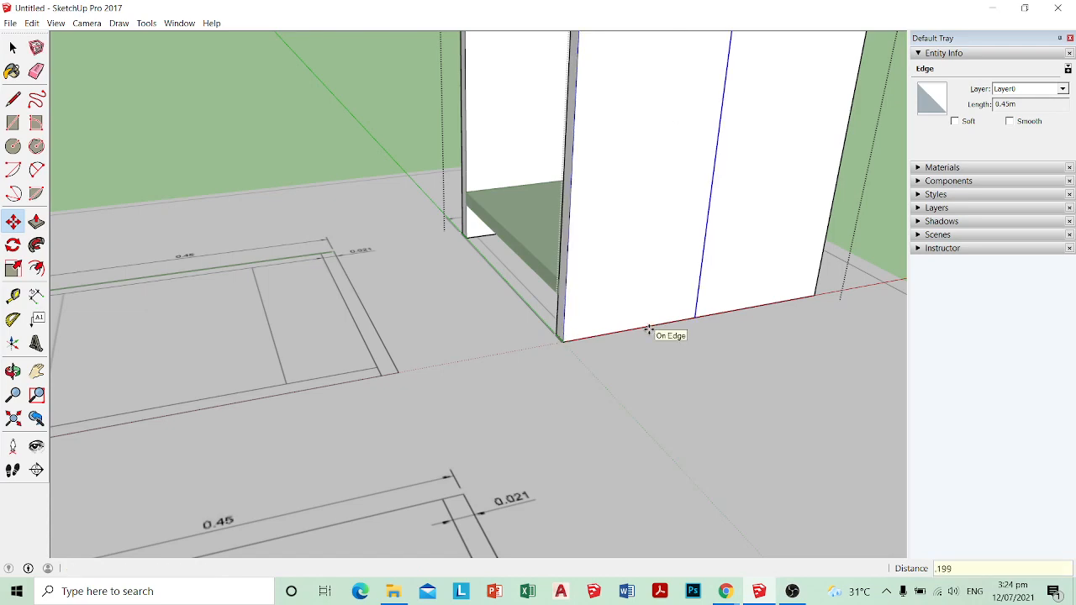
Step: Push the side panel's rear section through the panel thickness and erase the leftover edges beneath the opening
scroll(635, 333, down, 3)
middle_drag(767, 288, 485, 280)
key(space)
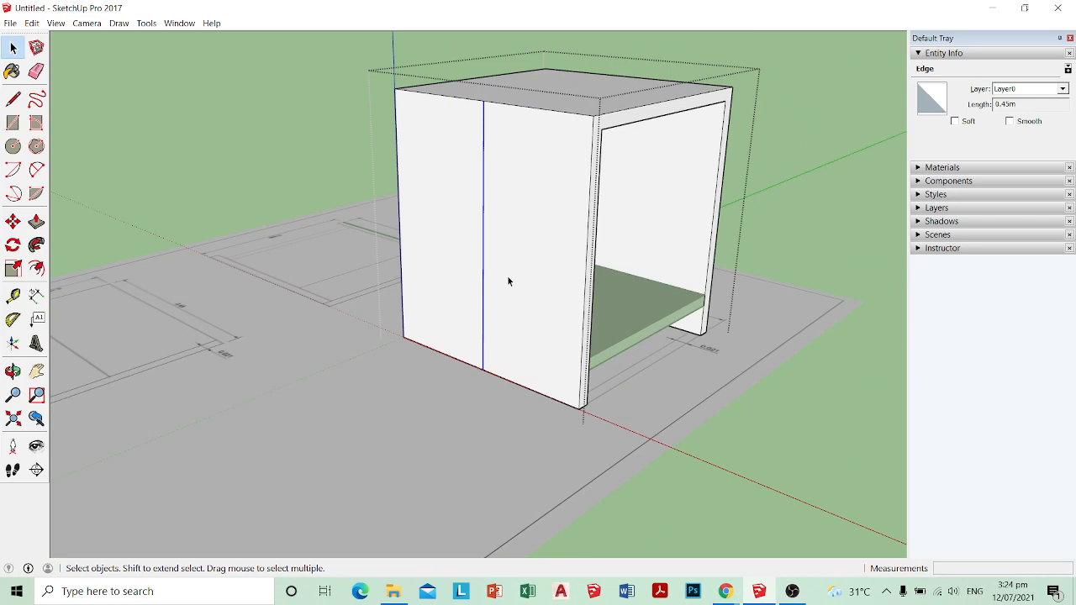
key(p)
click(550, 294)
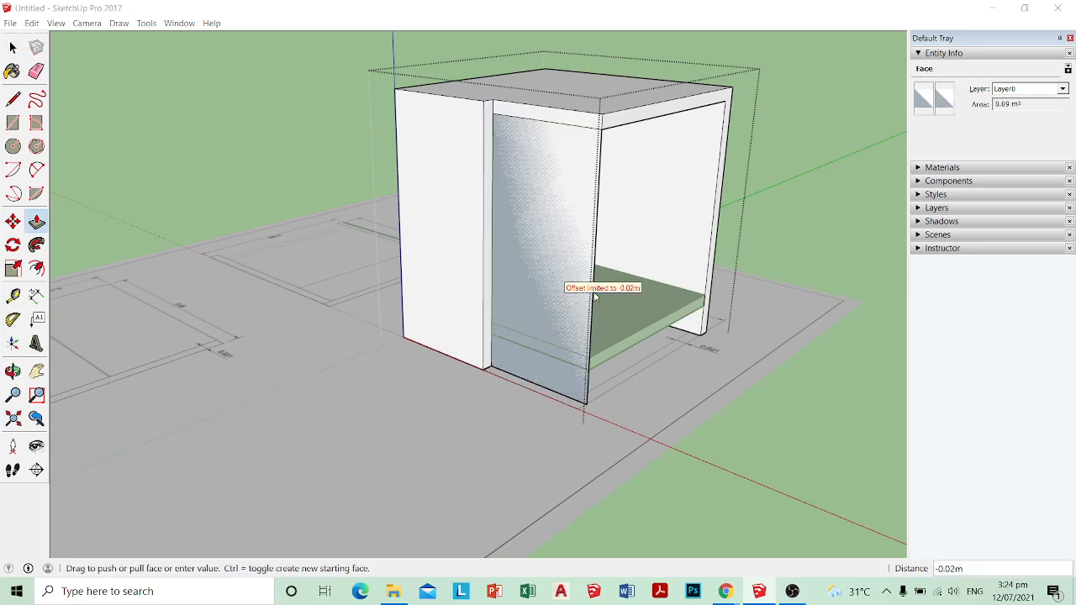
click(589, 305)
key(e)
click(591, 308)
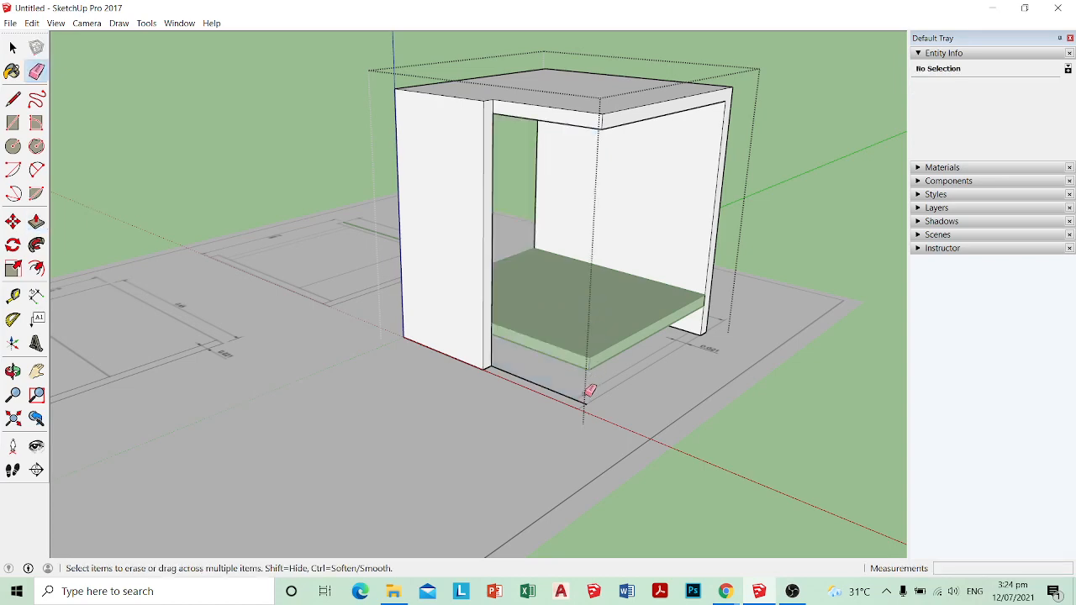
click(563, 397)
Step: Inspect the cut-out beneath the table top and undo the side panel's cut and erased edges
mouse_move(570, 356)
middle_down()
mouse_move(651, 293)
mouse_move(456, 312)
mouse_move(462, 344)
mouse_move(258, 354)
middle_up()
mouse_move(375, 394)
middle_down()
mouse_move(427, 439)
mouse_move(653, 409)
mouse_move(451, 322)
middle_up()
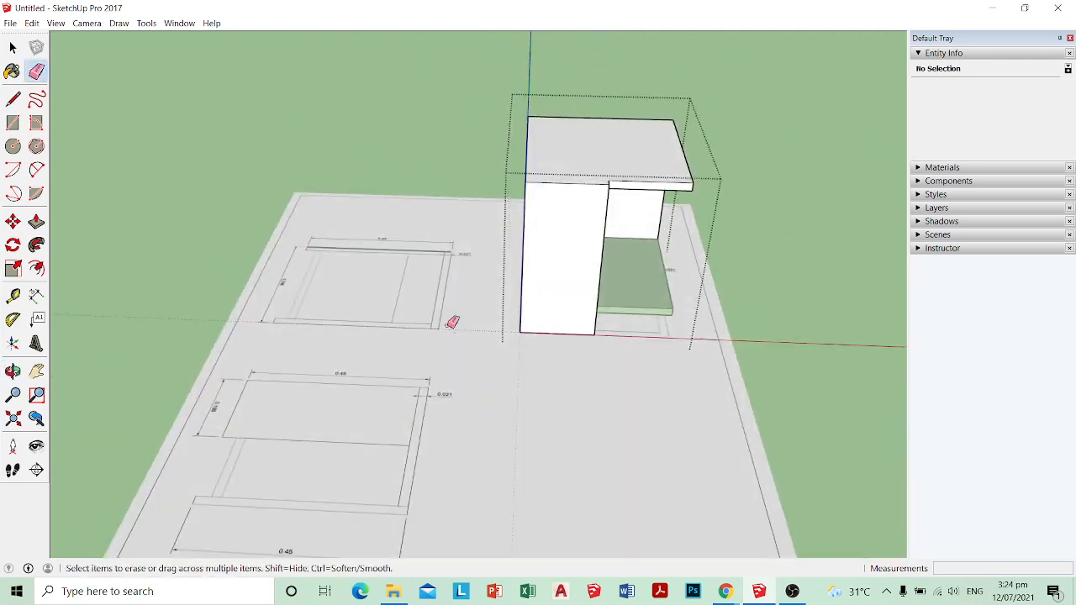
scroll(613, 189, up, 5)
mouse_move(613, 190)
middle_down()
mouse_move(442, 166)
mouse_move(420, 192)
mouse_move(499, 188)
middle_up()
scroll(478, 178, up, 3)
scroll(479, 178, up, 2)
scroll(500, 192, down, 2)
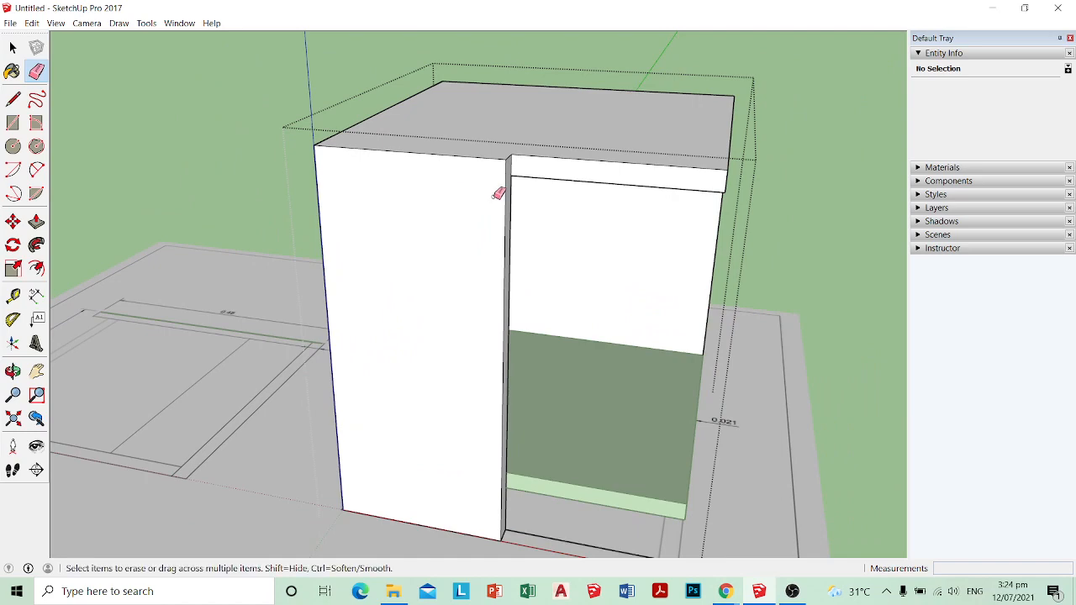
key(ctrl+z)
scroll(499, 189, down, 5)
mouse_move(298, 332)
middle_down()
mouse_move(247, 465)
mouse_move(219, 457)
mouse_move(515, 419)
mouse_move(672, 439)
middle_up()
scroll(252, 459, down, 2)
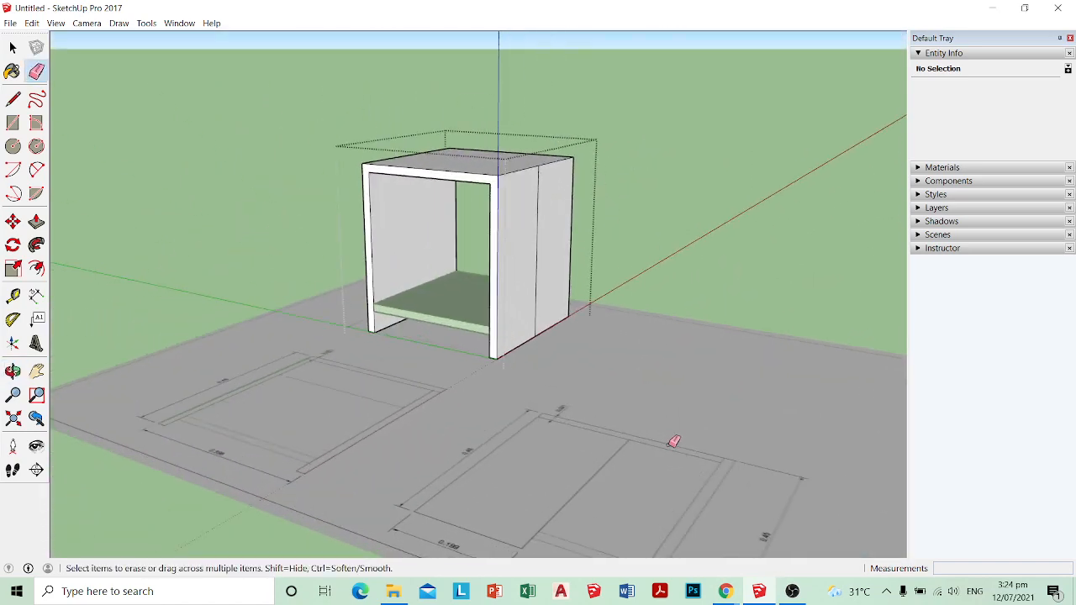
Step: Copy the side panel's two upper edges about 0.02 m down, level with the underside of the table top
scroll(560, 409, up, 2)
scroll(471, 88, up, 2)
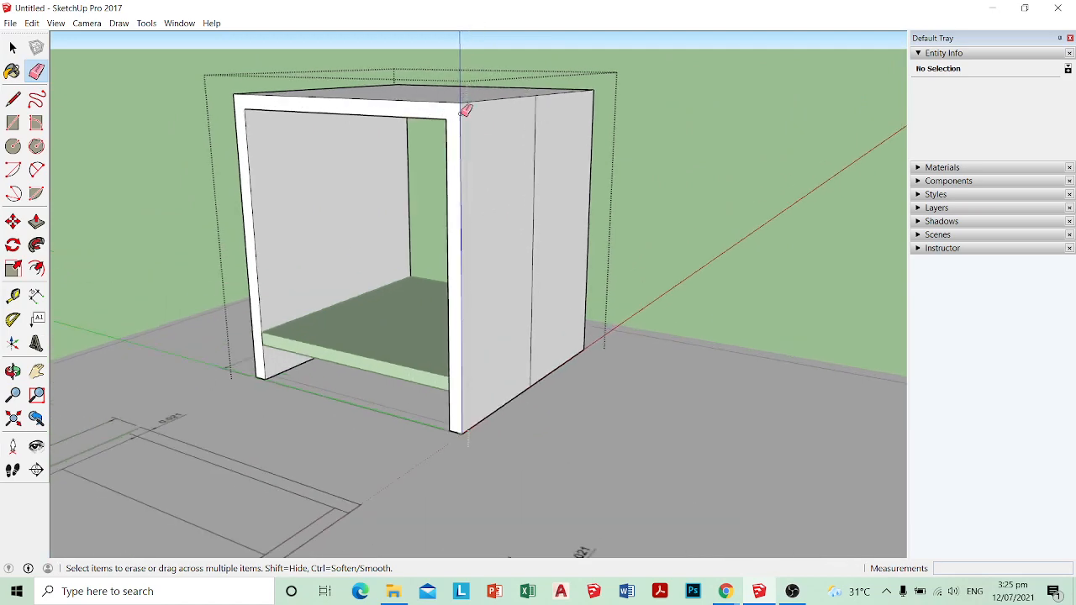
middle_drag(449, 122, 446, 124)
mouse_move(398, 95)
middle_down()
mouse_move(480, 161)
mouse_move(379, 156)
middle_up()
mouse_move(398, 237)
middle_down()
mouse_move(446, 218)
mouse_move(359, 117)
middle_up()
key(space)
shift+click(531, 107)
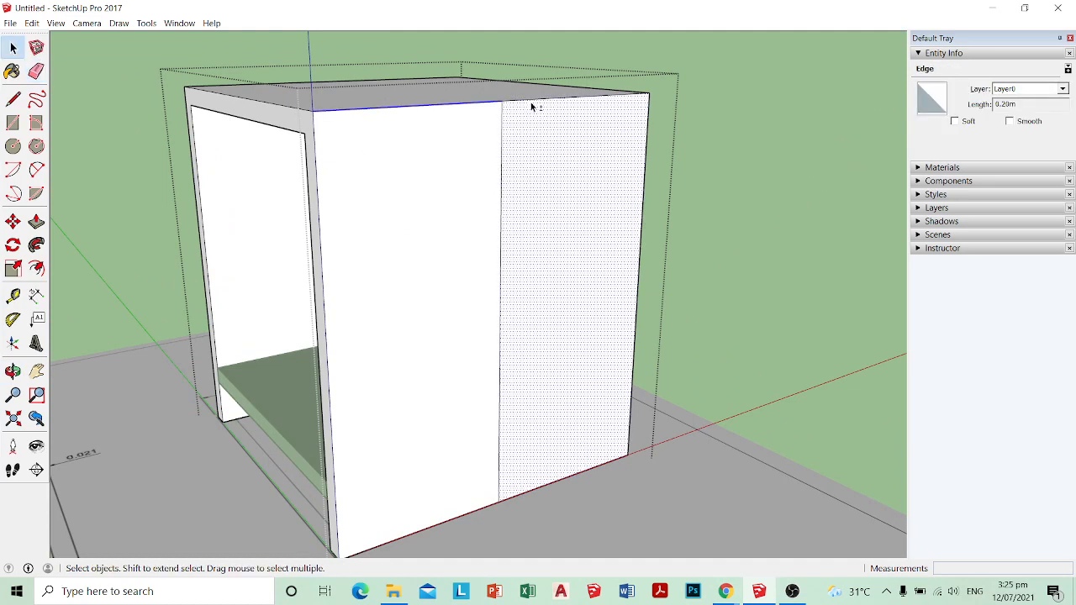
click(528, 100)
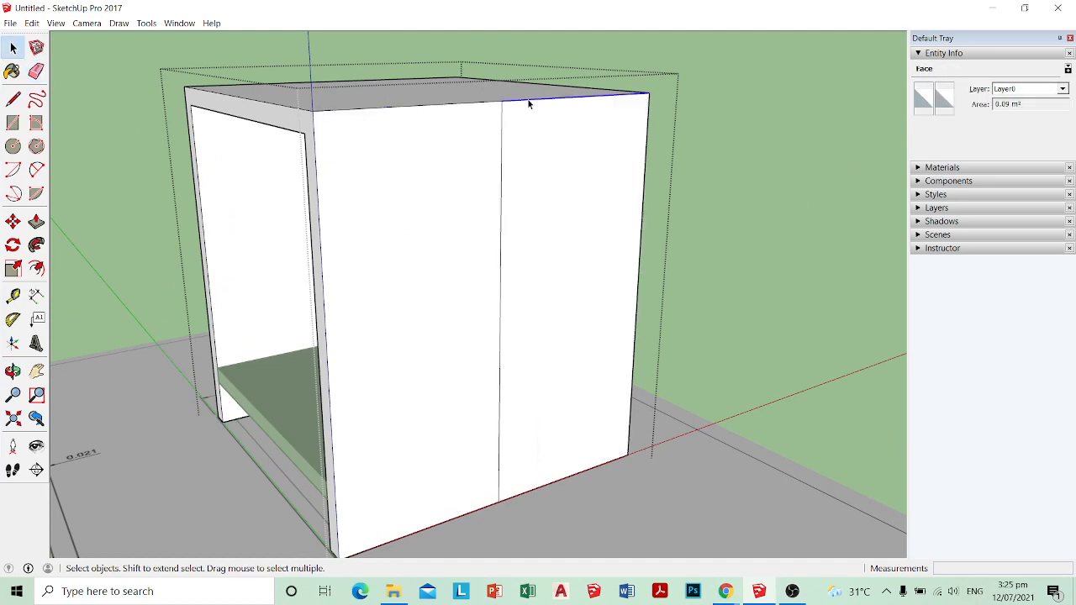
click(450, 104)
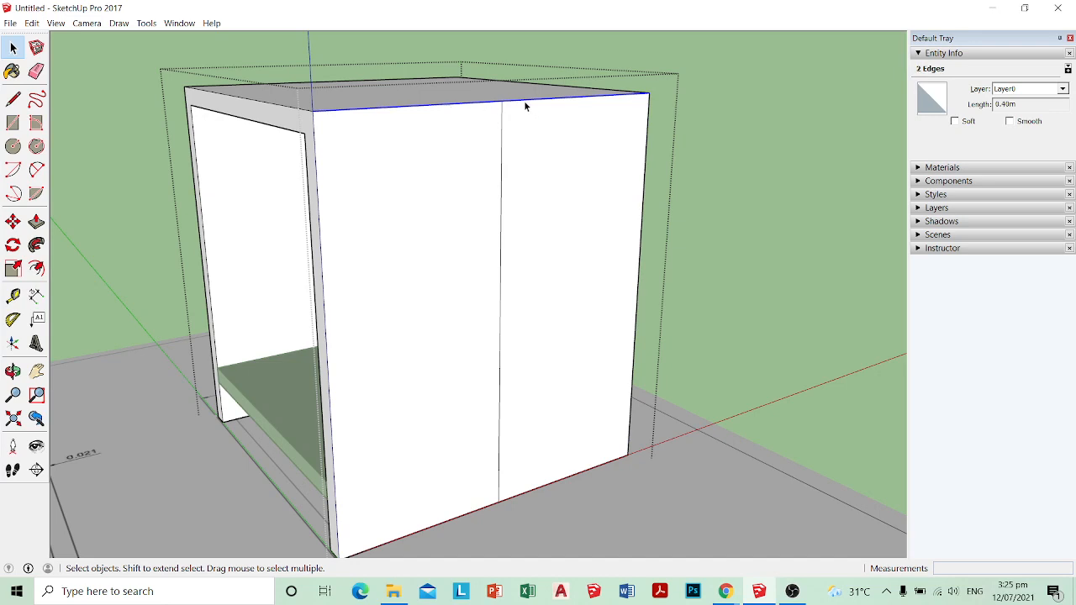
scroll(522, 101, up, 2)
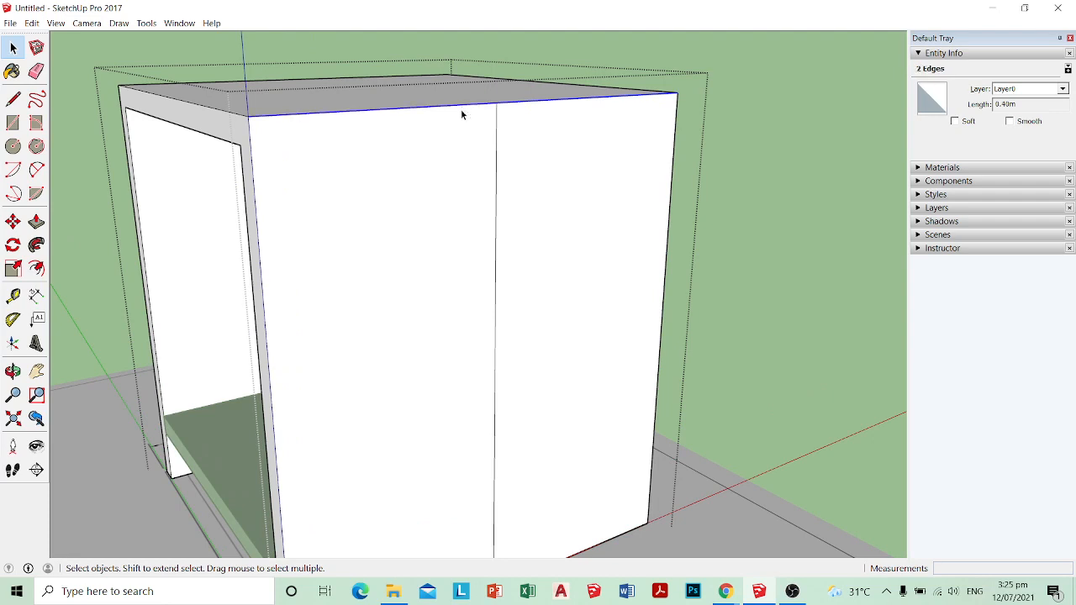
key(m)
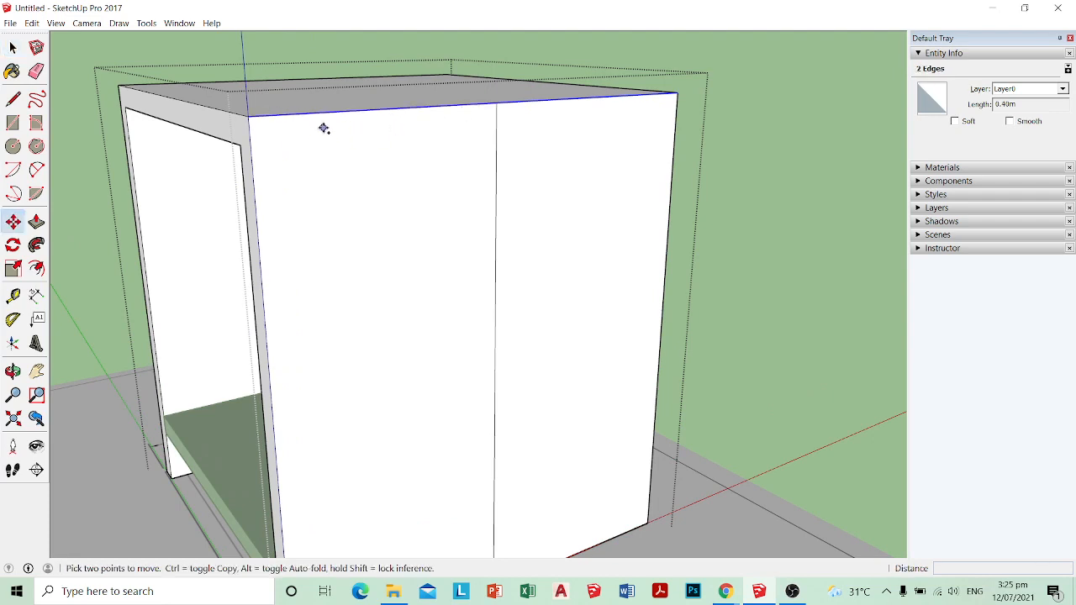
click(249, 116)
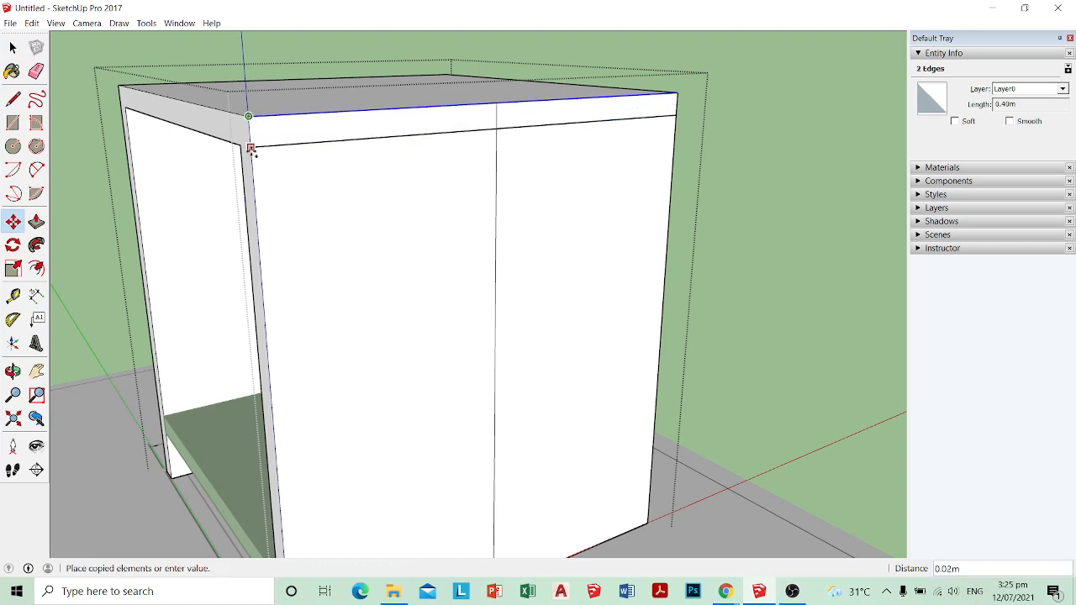
click(249, 146)
Step: Try to push the side panel's outer section 0.02 m through its thickness and erase the leftover edge beneath the table top
key(e)
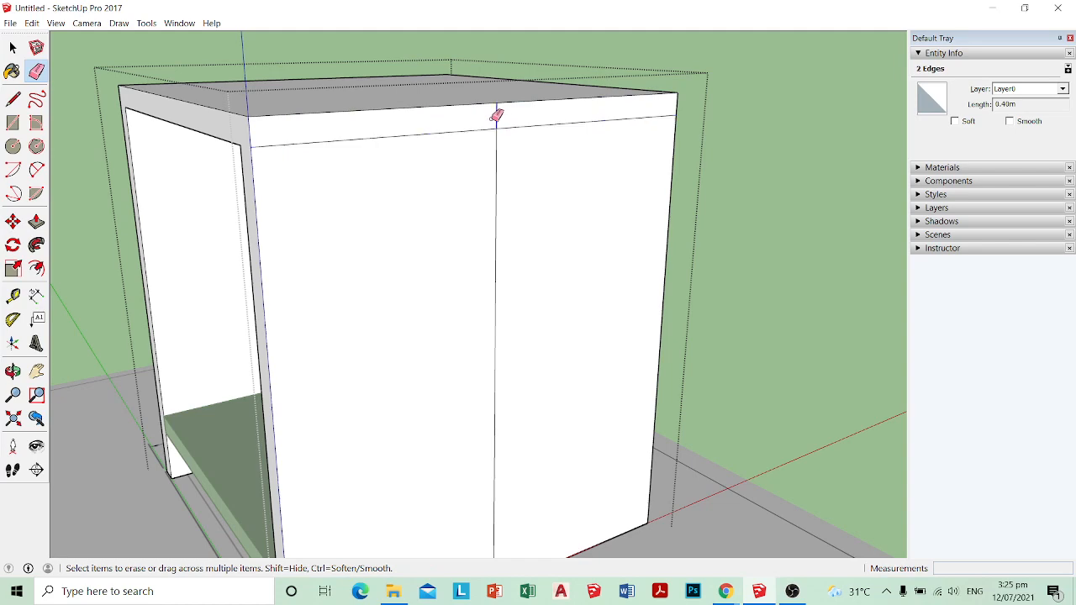
mouse_move(495, 112)
middle_down()
mouse_move(415, 176)
mouse_move(470, 216)
mouse_move(377, 235)
middle_up()
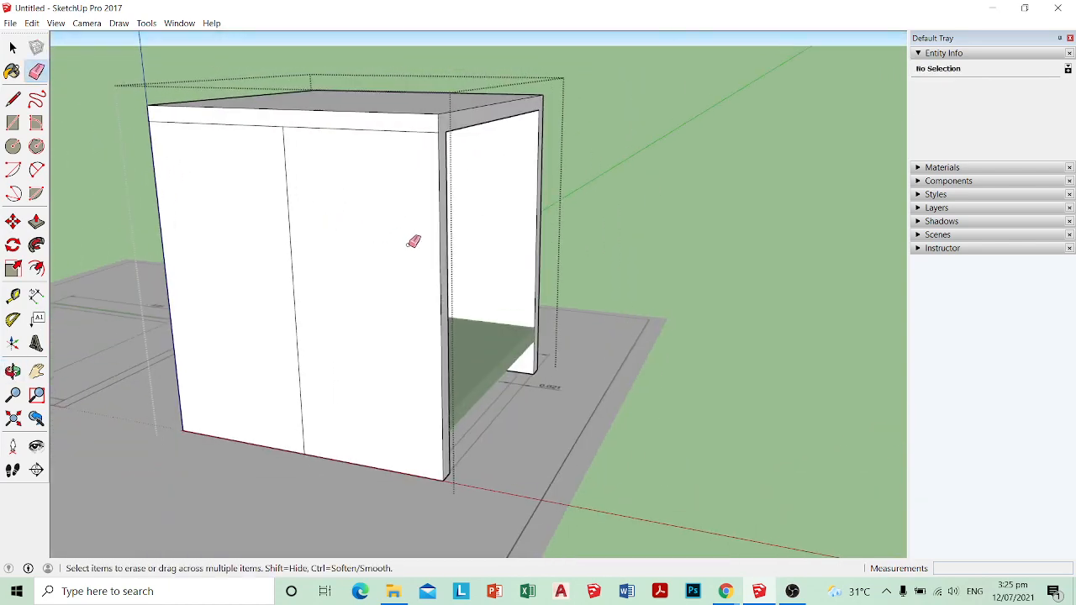
key(p)
drag(426, 269, 447, 268)
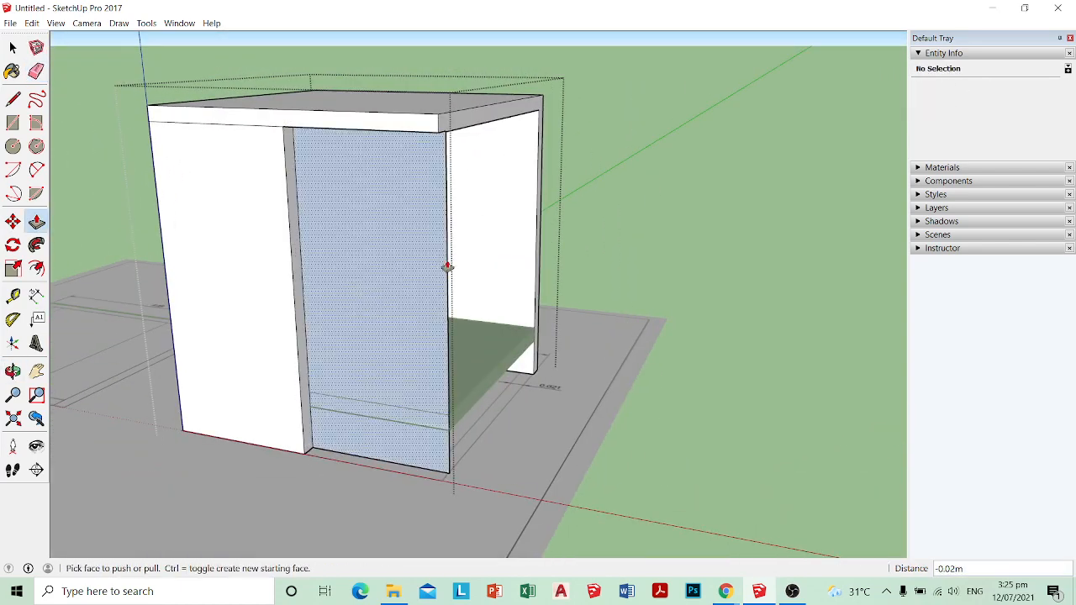
key(e)
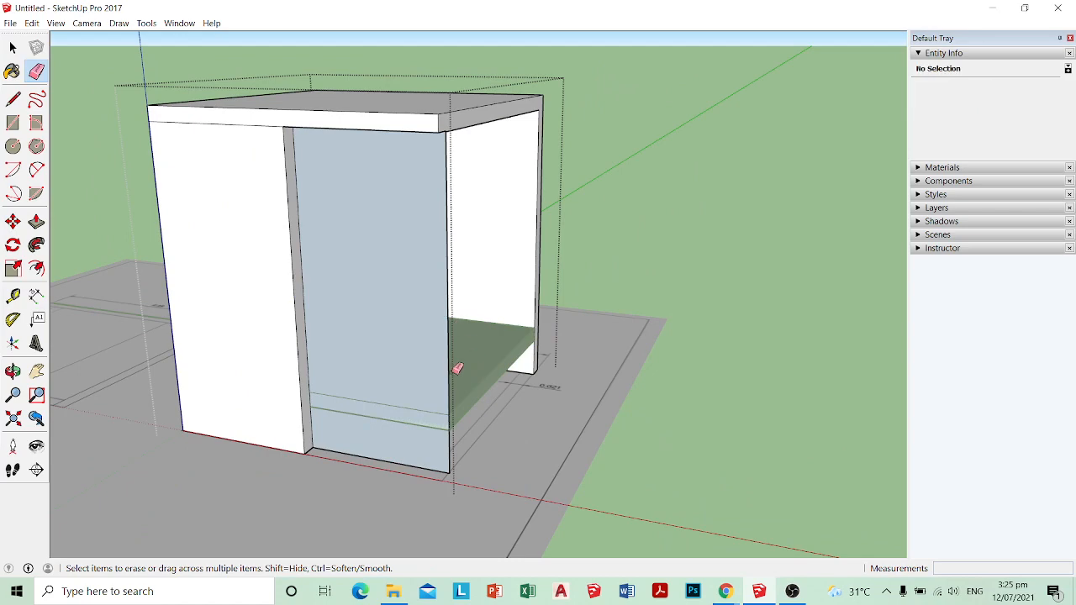
click(451, 380)
middle_drag(429, 444, 329, 402)
mouse_move(291, 197)
middle_down()
mouse_move(249, 76)
mouse_move(228, 110)
mouse_move(263, 154)
middle_up()
click(240, 67)
Step: Inspect the underside of the table top at the cut corner, and undo the erased edge and the side panel's cut
key(ctrl+z)
scroll(221, 76, up, 4)
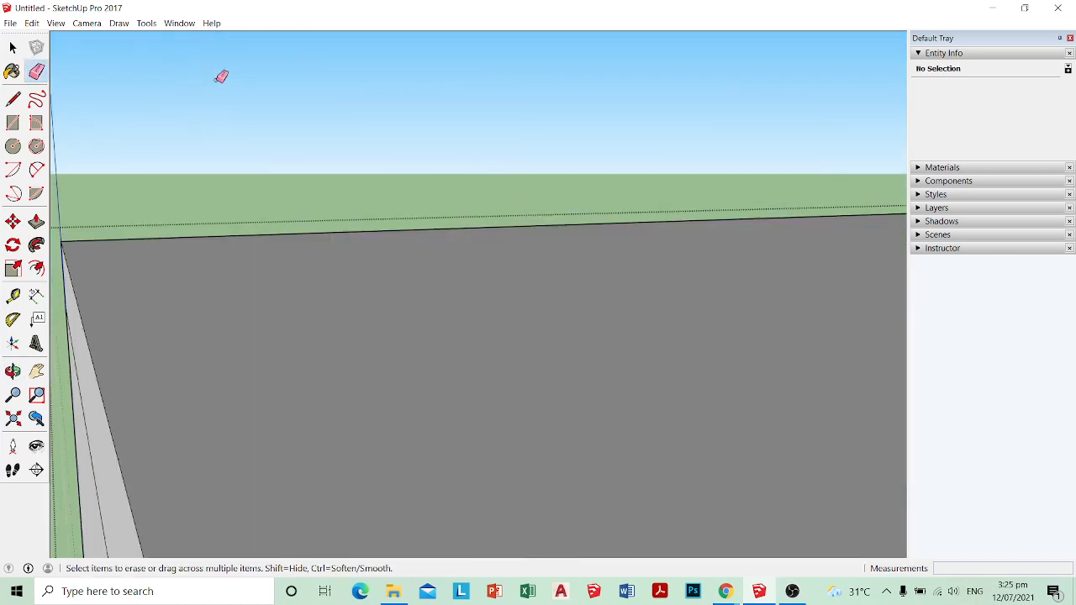
scroll(295, 260, down, 5)
middle_drag(326, 330, 280, 337)
key(p)
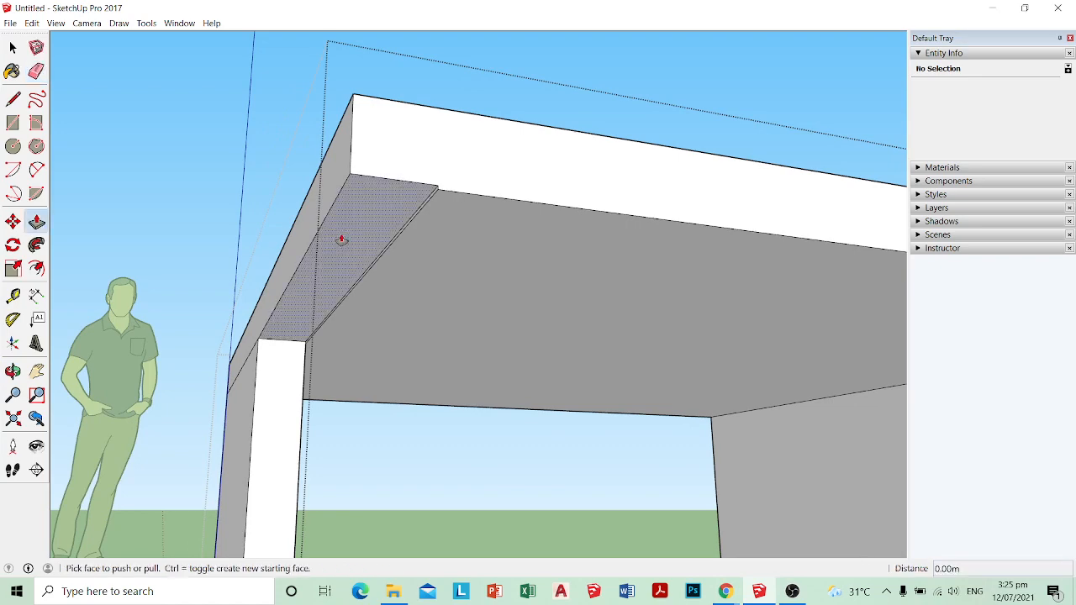
key(ctrl+z)
key(ctrl+z)
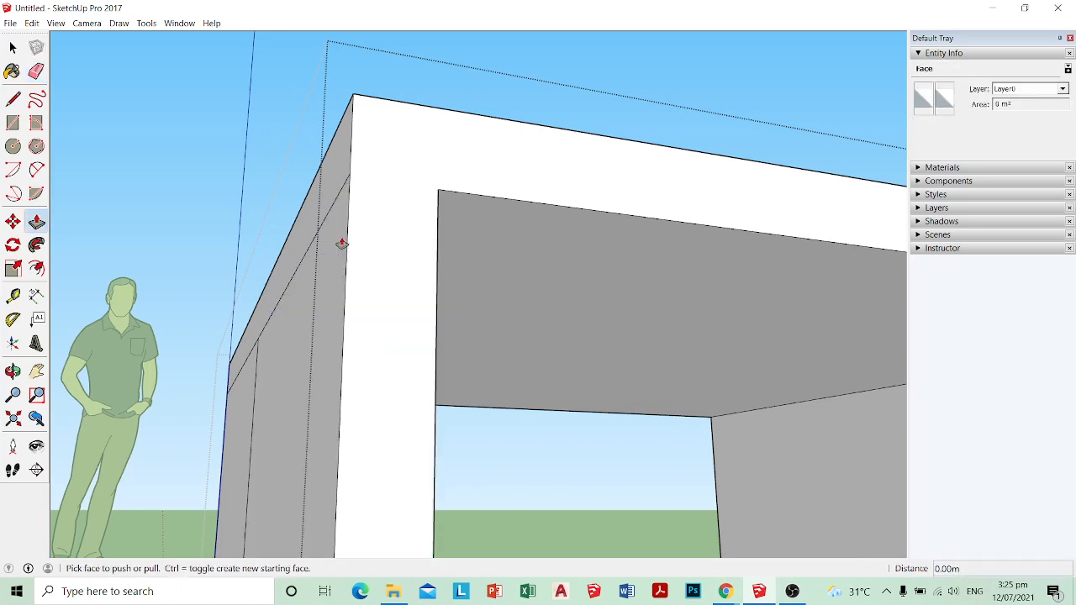
Step: Move the side panel's two upper horizontal edges slightly down, level with the top of the front opening
scroll(341, 243, down, 1)
middle_drag(281, 313, 511, 330)
scroll(457, 324, down, 1)
key(space)
click(442, 334)
click(513, 320)
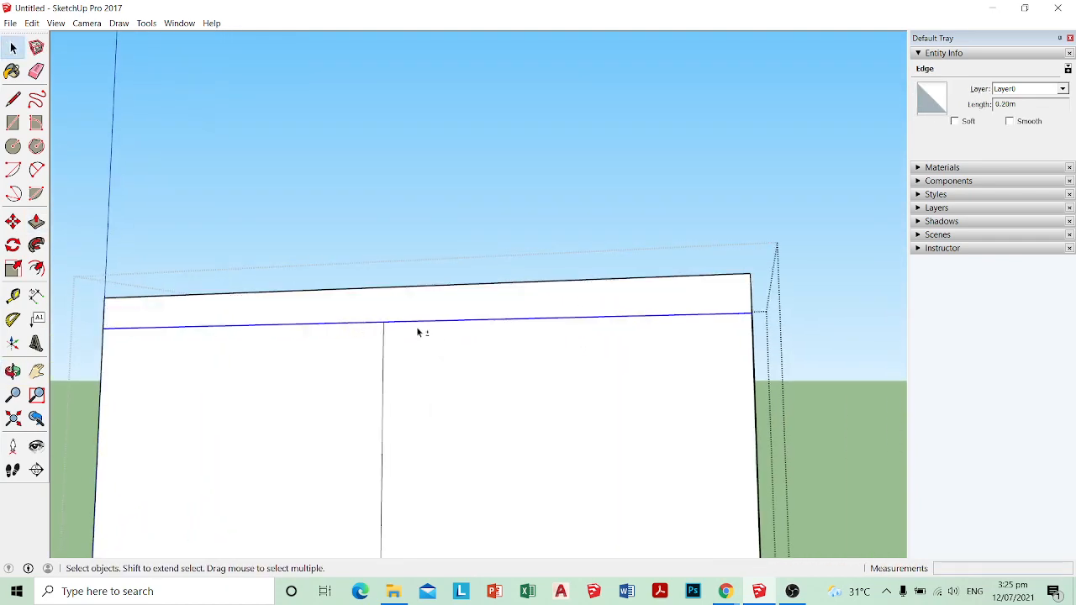
middle_drag(418, 332, 473, 333)
key(m)
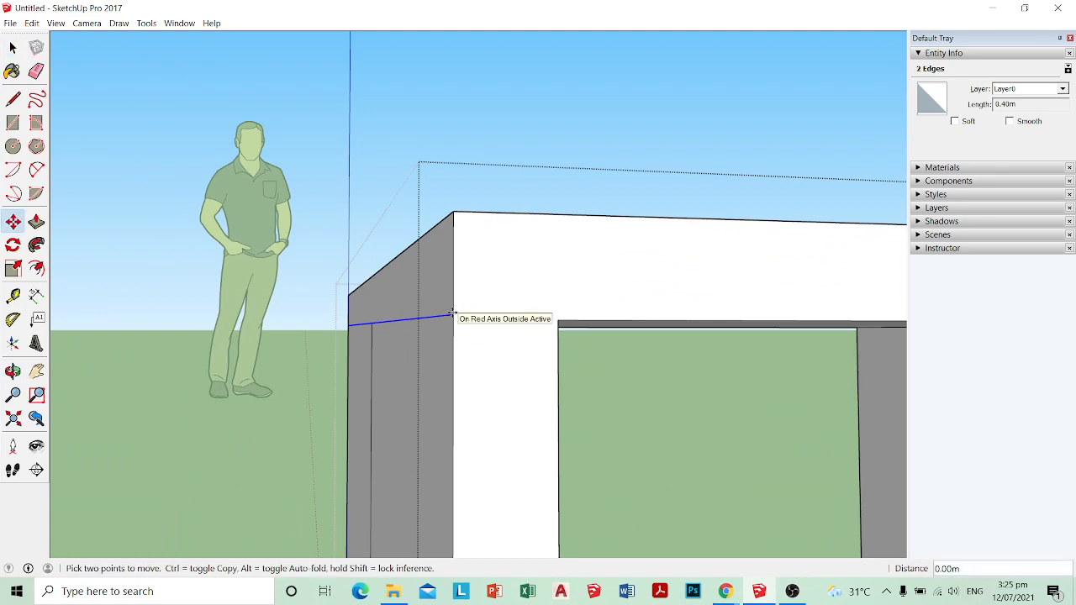
click(453, 318)
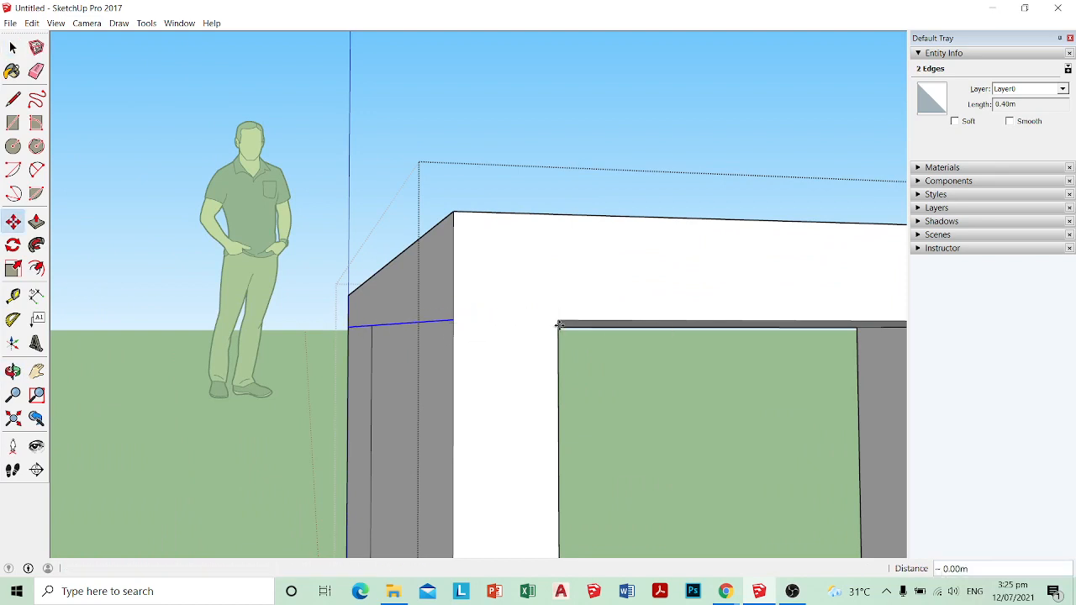
middle_drag(558, 323, 502, 397)
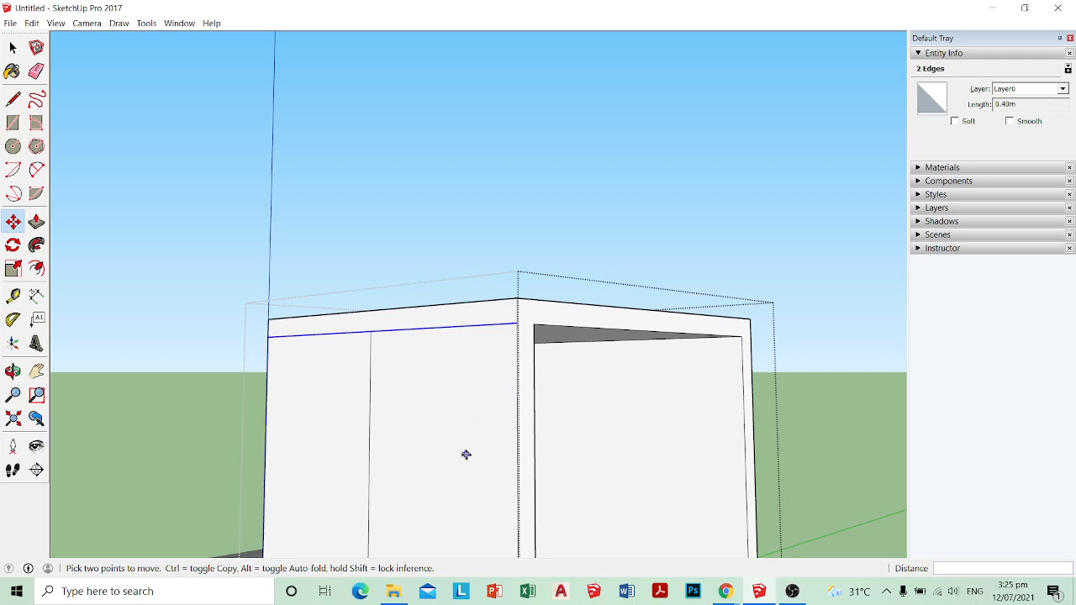
Step: Push the side panel's outer section 0.02 m through the panel thickness and close the frame group
key(p)
click(493, 451)
click(530, 437)
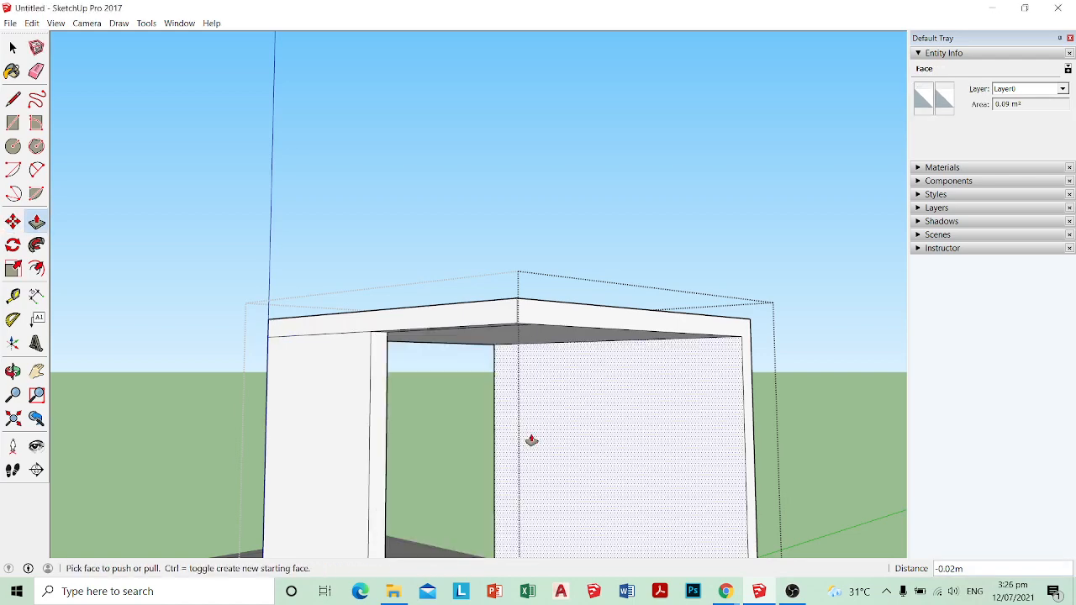
scroll(512, 446, down, 3)
middle_drag(512, 446, 565, 403)
key(space)
click(507, 284)
middle_drag(576, 359, 559, 384)
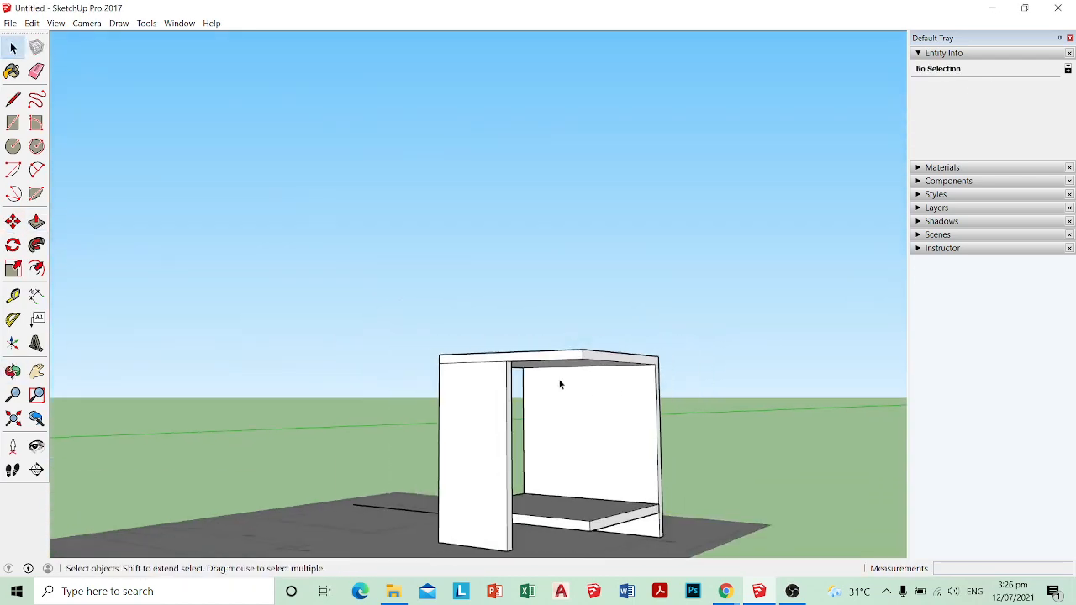
Step: Reopen the frame group and copy the opposite side panel's upper edge about 0.02 m down, level with the underside of the table top
double_click(487, 450)
middle_drag(688, 417, 403, 344)
click(674, 424)
scroll(403, 316, up, 2)
click(412, 304)
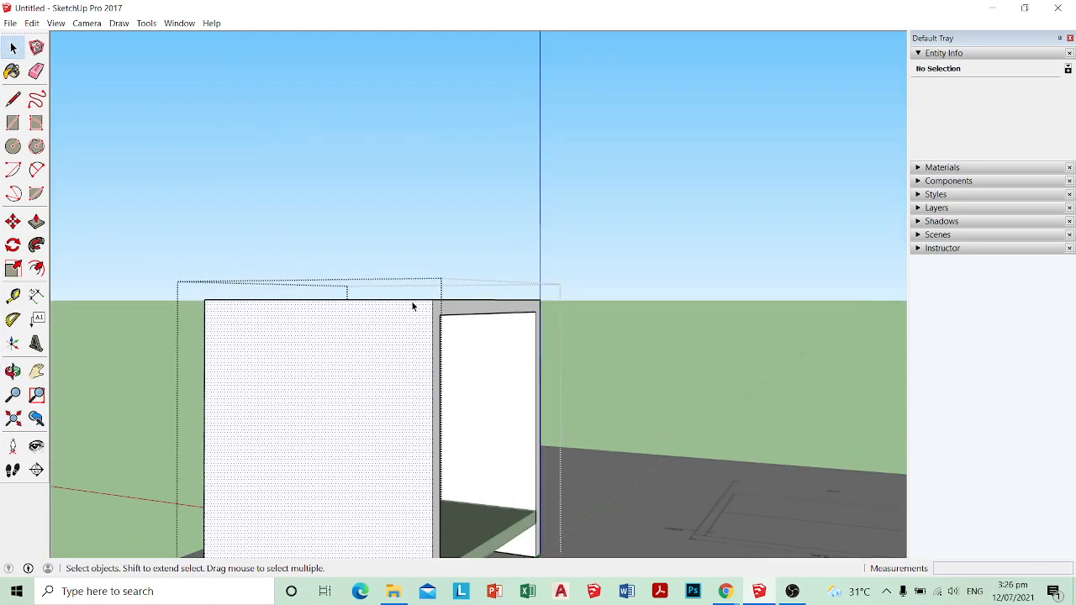
click(413, 301)
key(m)
scroll(430, 299, up, 1)
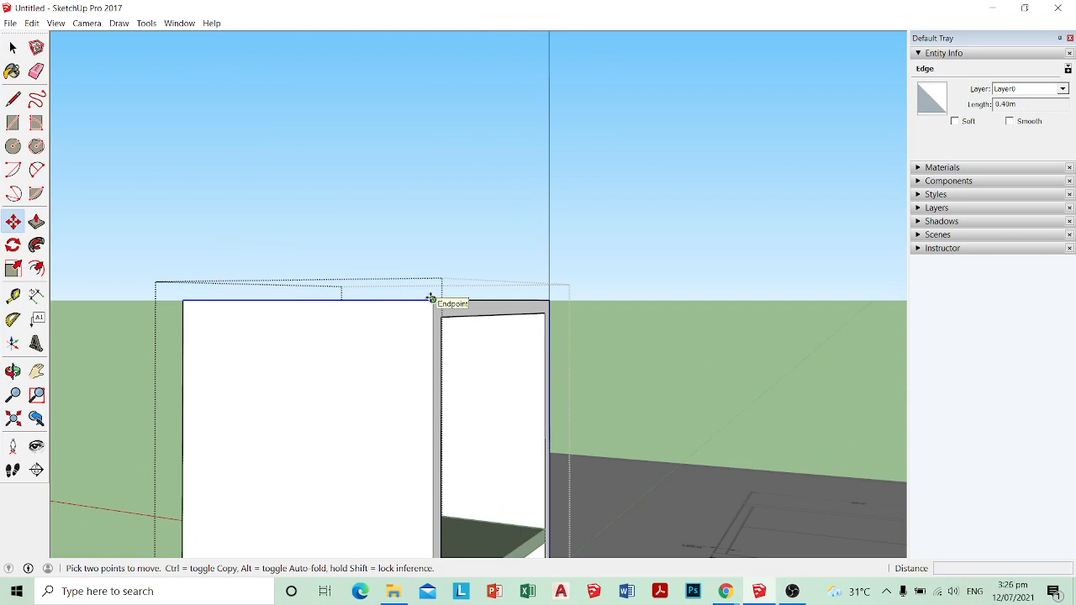
key(ctrl)
click(431, 298)
scroll(433, 302, up, 1)
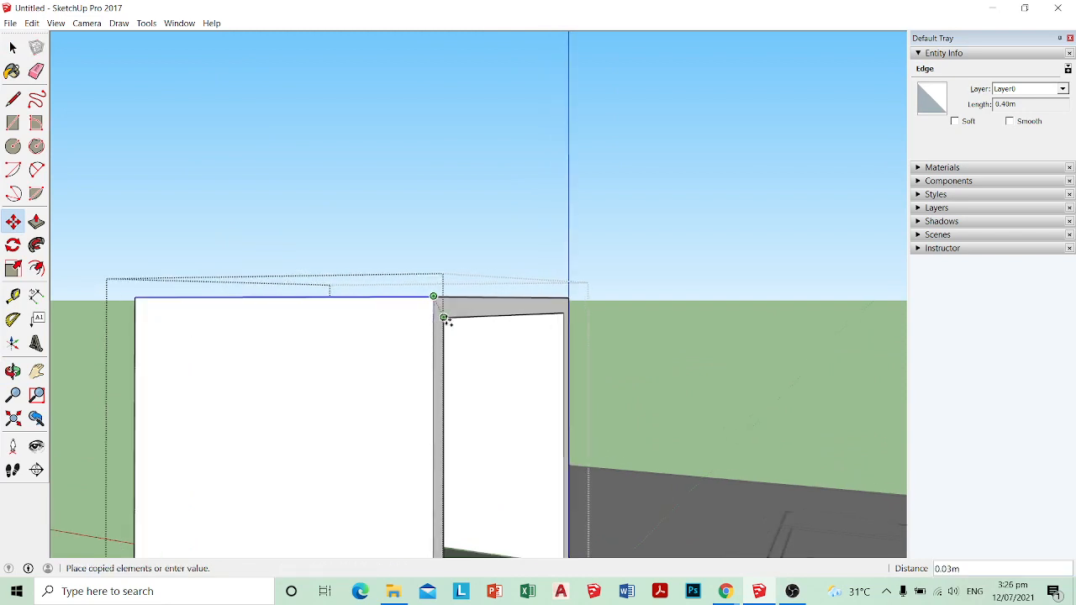
scroll(426, 331, up, 1)
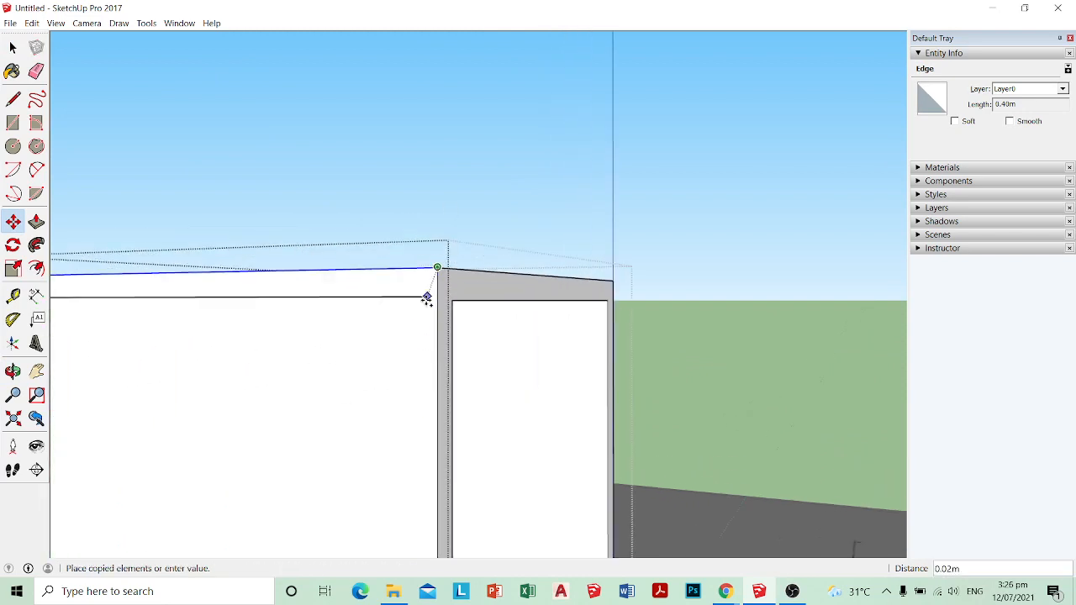
scroll(434, 303, up, 1)
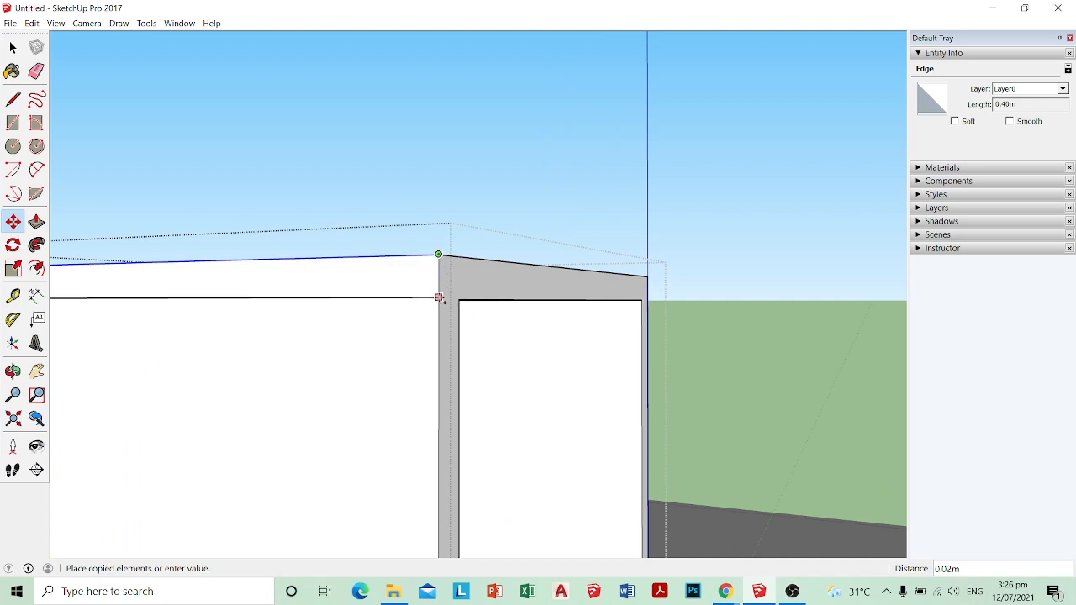
middle_drag(437, 278, 328, 311)
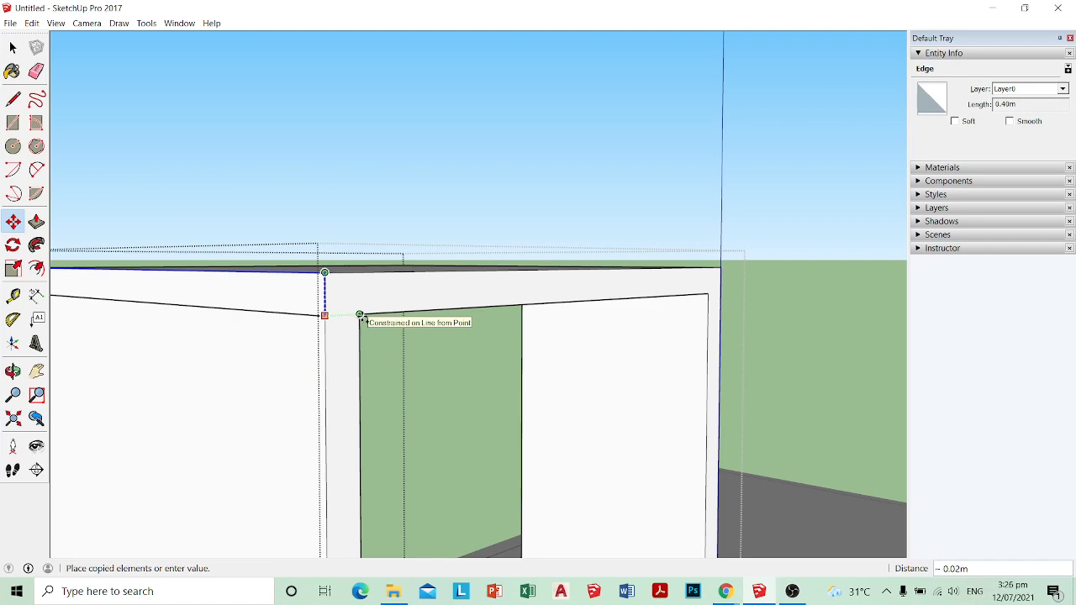
click(360, 315)
Step: Copy the uncut side panel's vertical corner edge 0.20 m along its base, in line with the opposite panel's cut edge
scroll(384, 298, down, 6)
middle_drag(384, 303, 437, 395)
key(space)
click(455, 437)
scroll(454, 437, up, 3)
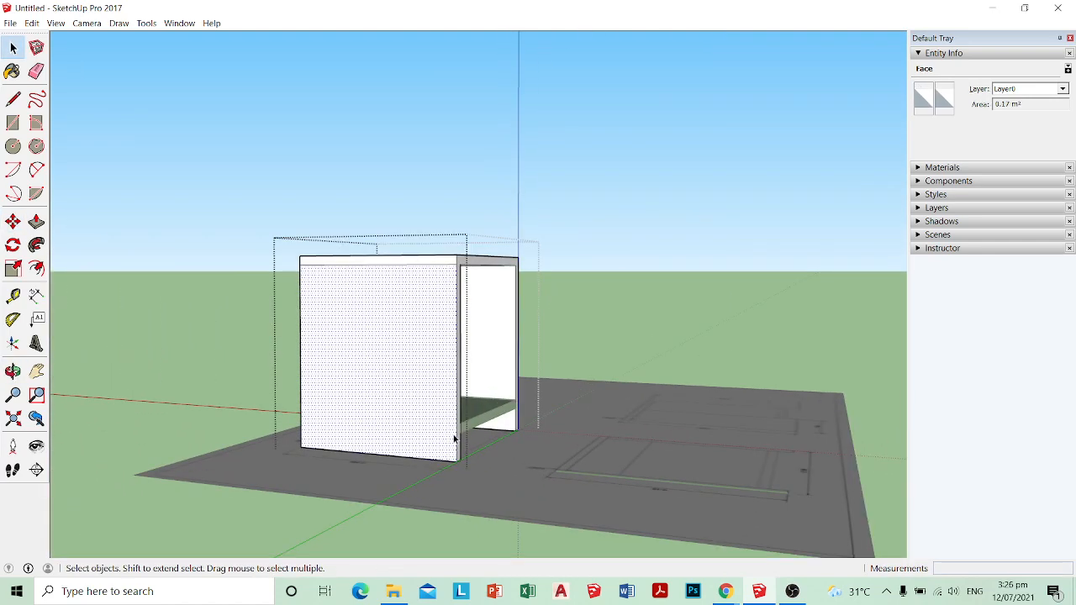
scroll(453, 439, up, 2)
click(456, 441)
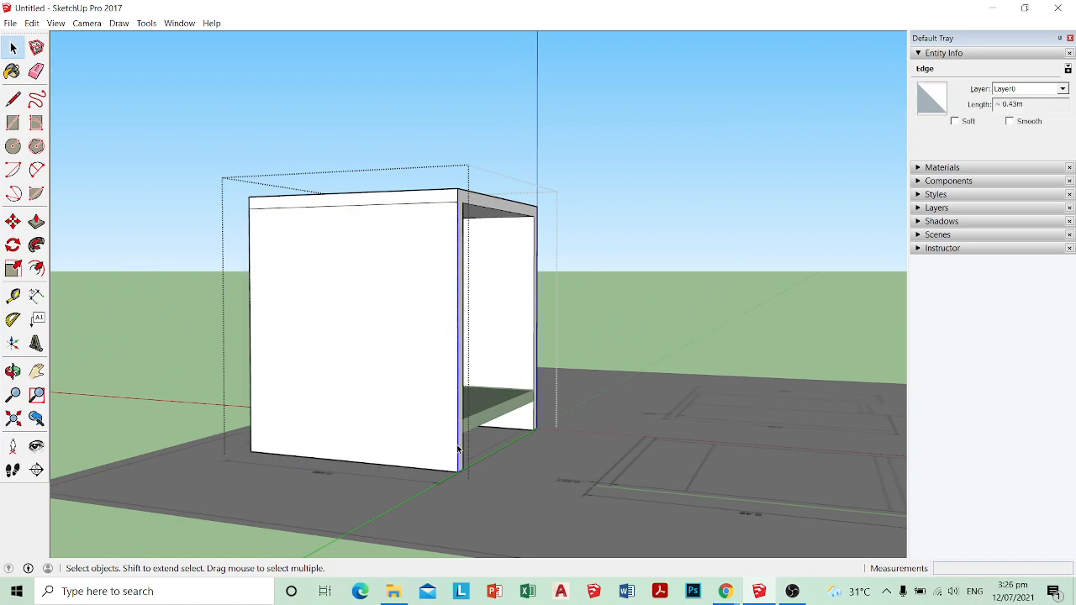
key(m)
key(ctrl)
click(458, 473)
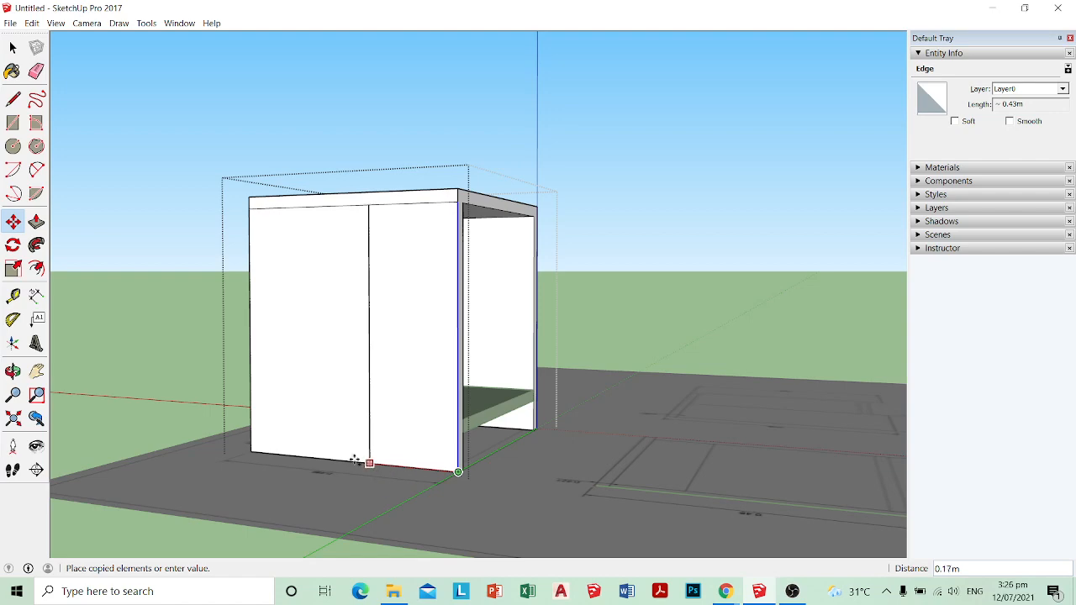
middle_drag(351, 464, 704, 456)
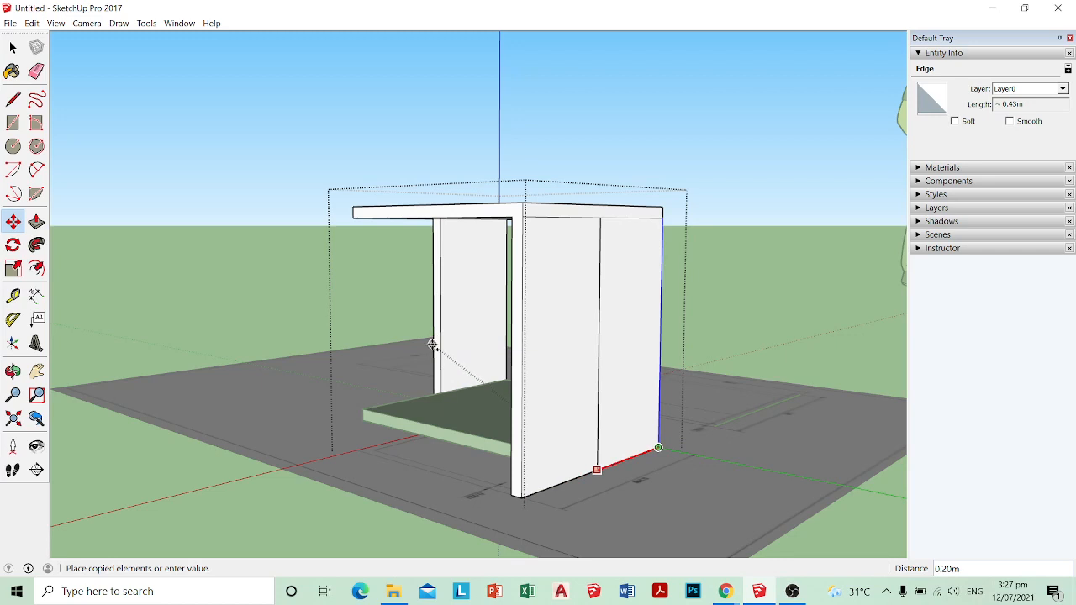
click(431, 345)
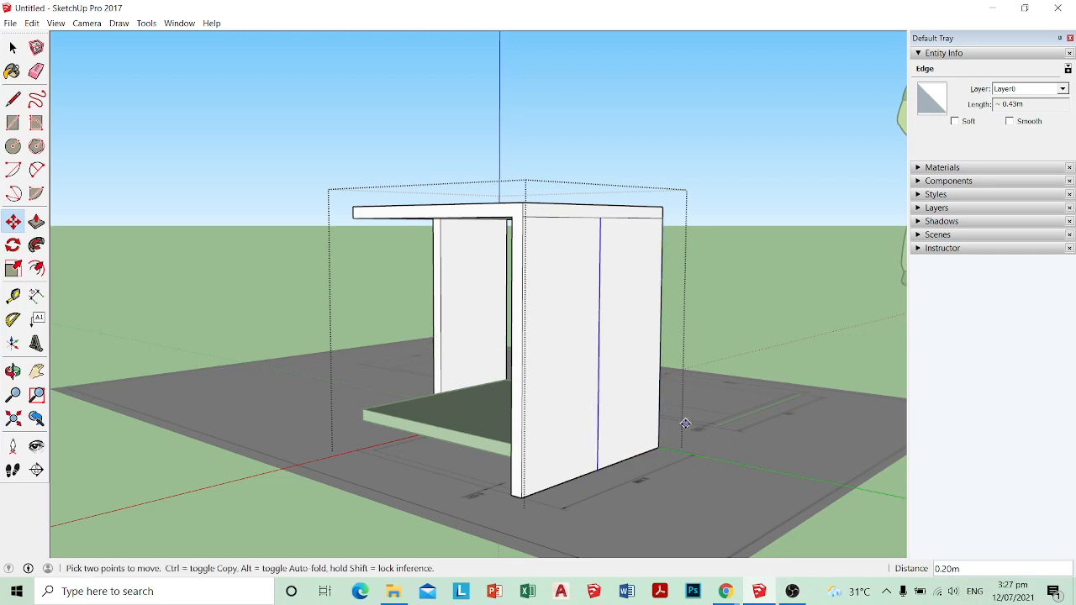
Step: Push the second side panel's outer section about 0.02 m through the panel thickness and close the frame group
middle_drag(630, 456, 506, 447)
key(p)
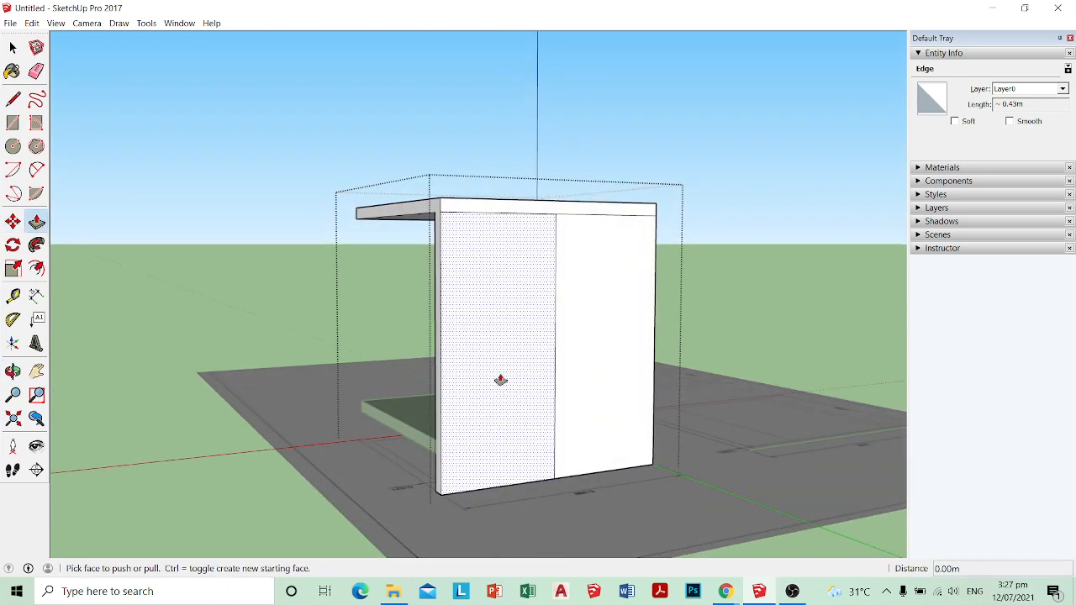
drag(500, 379, 457, 365)
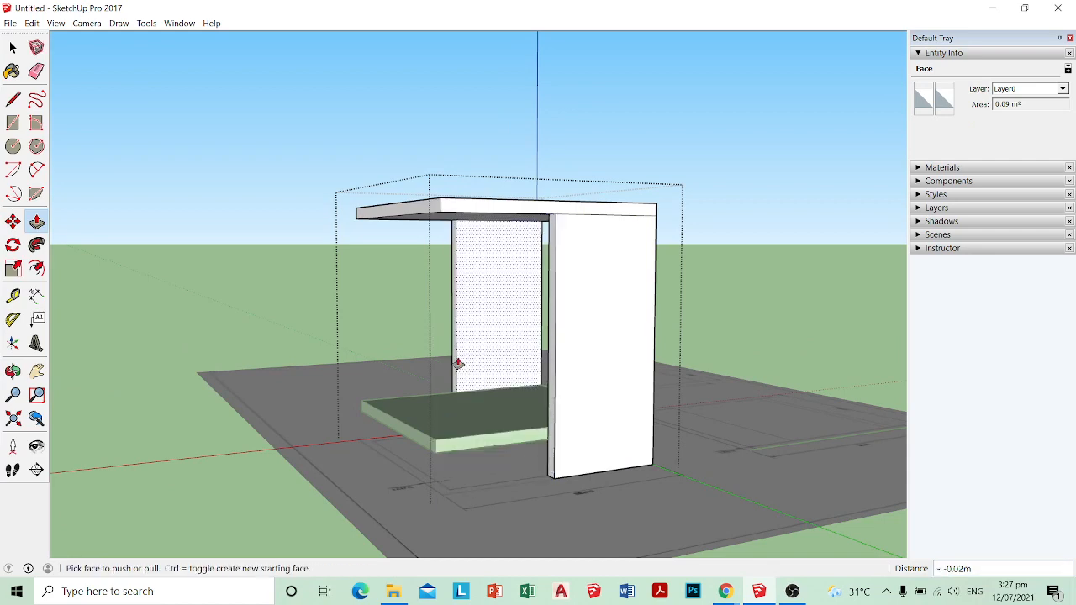
middle_drag(457, 432, 552, 426)
key(space)
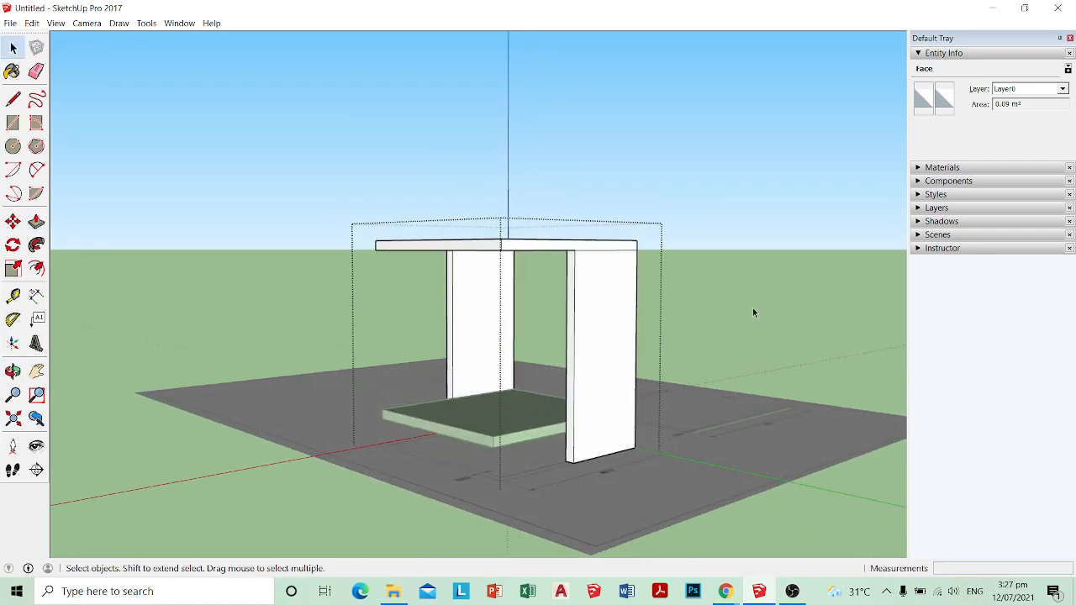
click(753, 297)
Step: Examine the side table from several angles against the dimensioned drawing, including the joint between the side panel and table top
mouse_move(753, 297)
middle_down()
mouse_move(269, 349)
mouse_move(260, 281)
mouse_move(403, 310)
mouse_move(389, 504)
middle_up()
scroll(388, 504, down, 2)
scroll(369, 534, up, 1)
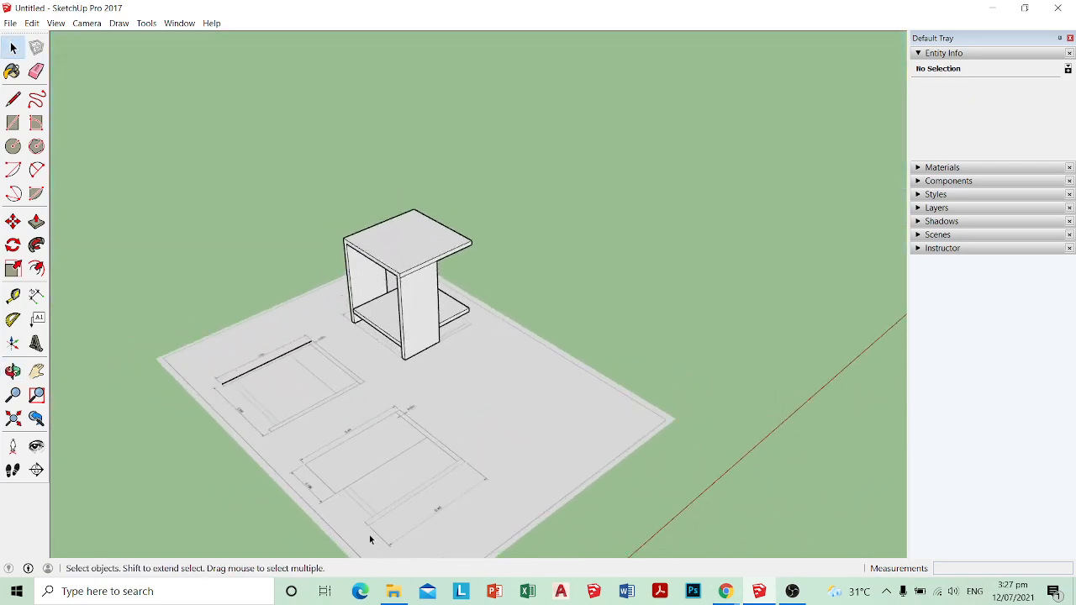
scroll(361, 520, up, 2)
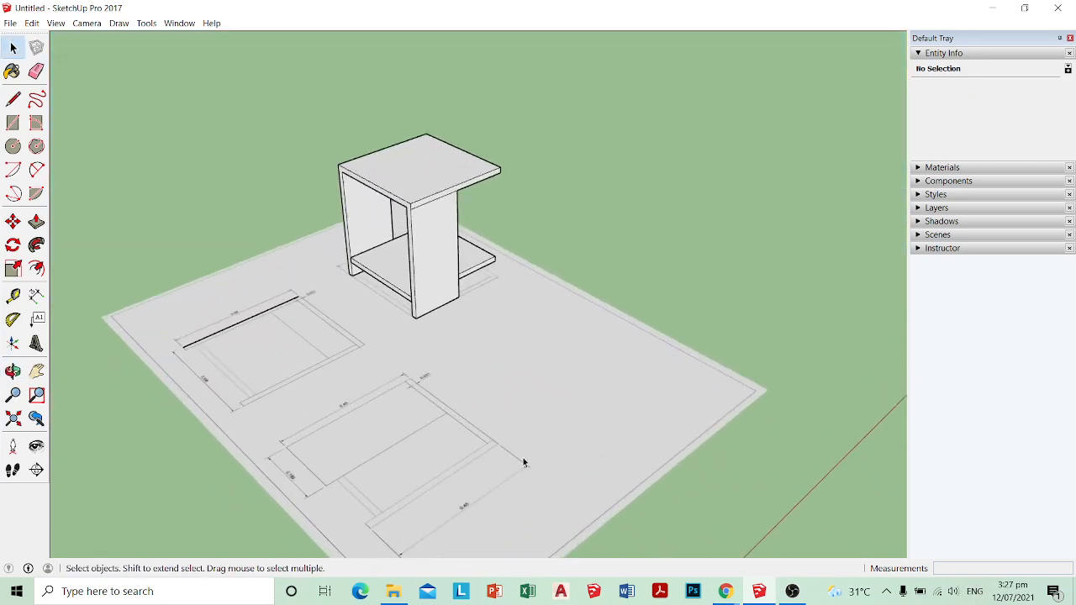
mouse_move(523, 457)
middle_down()
mouse_move(492, 449)
mouse_move(463, 462)
middle_up()
scroll(454, 437, up, 2)
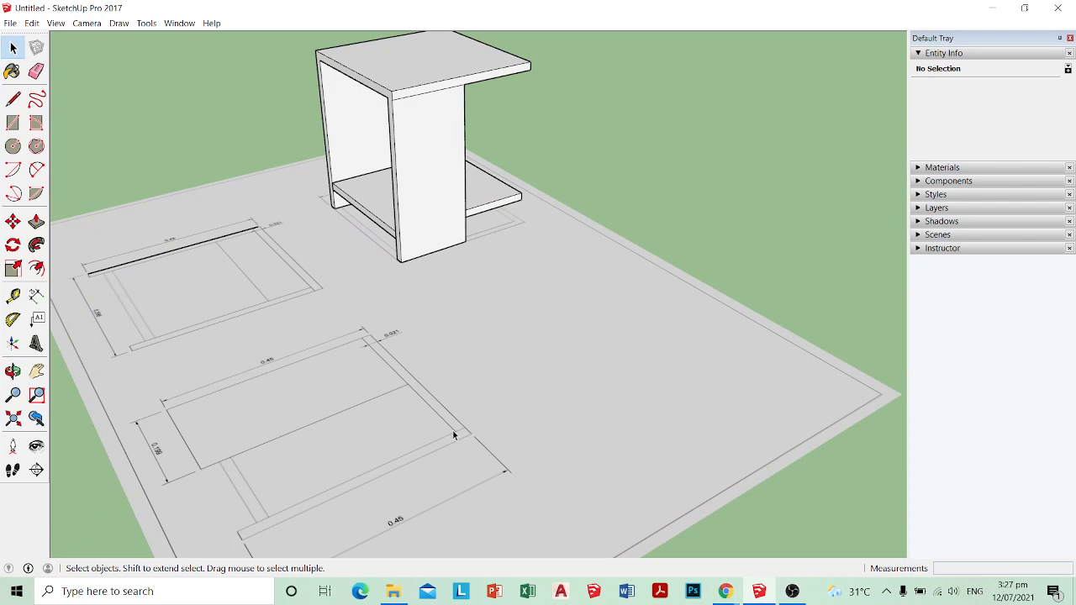
scroll(468, 435, down, 1)
middle_drag(469, 435, 552, 428)
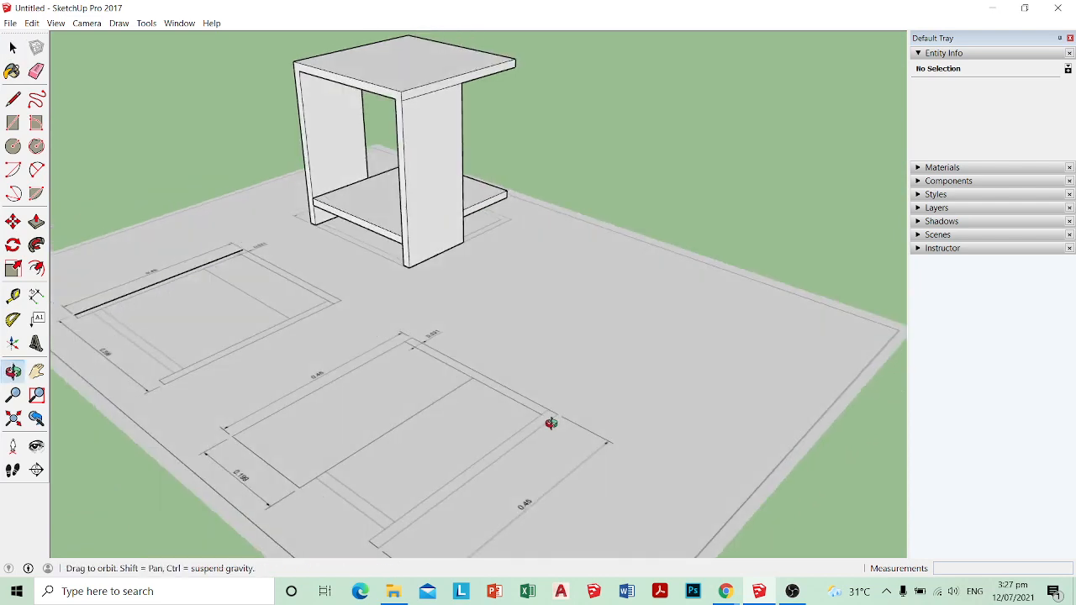
scroll(563, 389, up, 1)
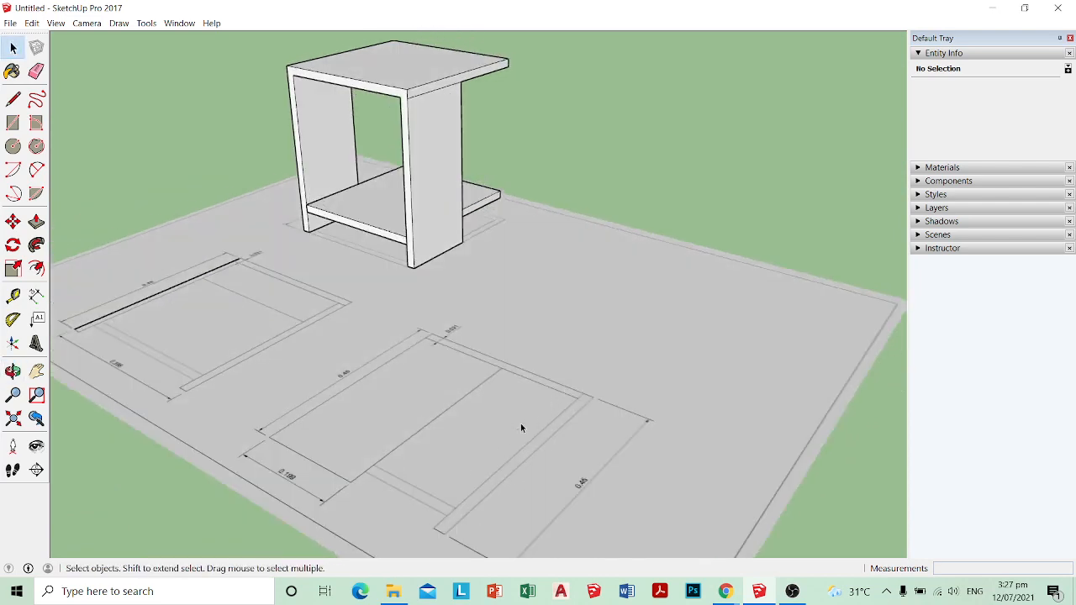
scroll(519, 416, down, 1)
scroll(497, 481, up, 1)
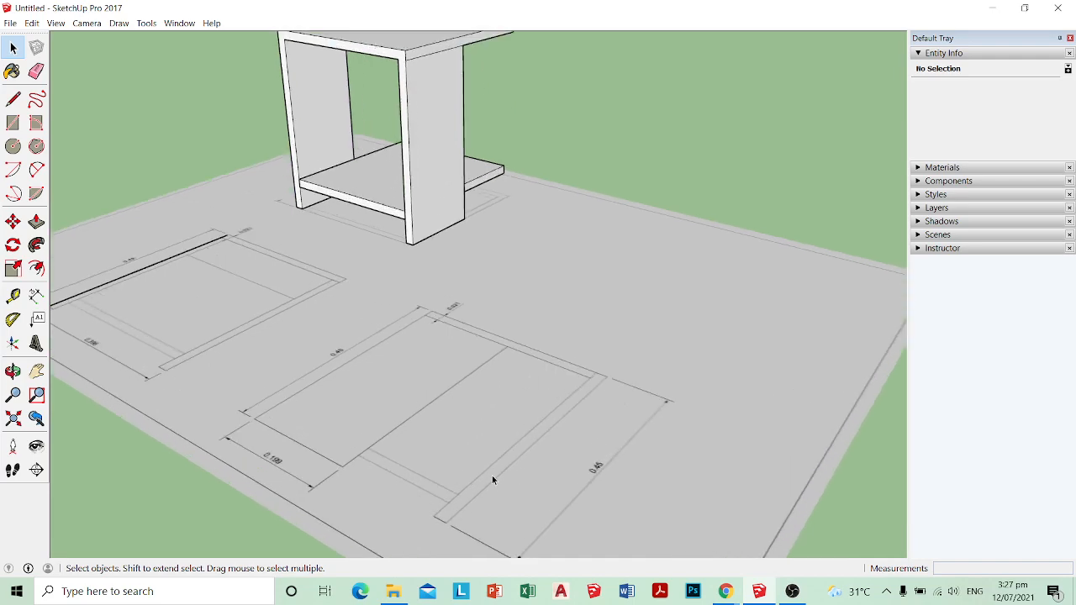
scroll(493, 468, down, 1)
middle_drag(563, 322, 429, 242)
scroll(547, 161, up, 1)
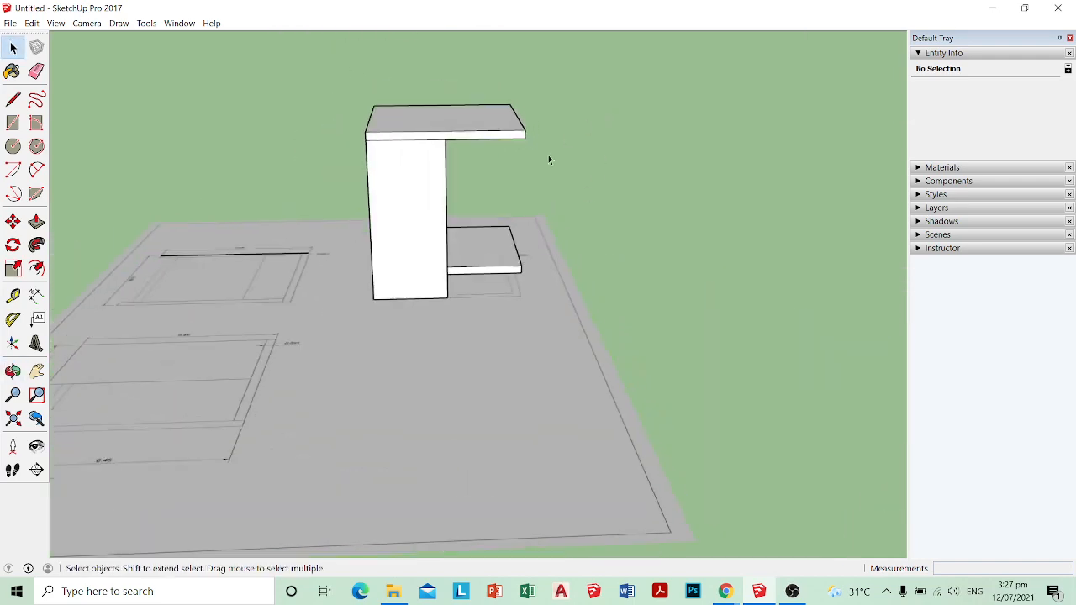
middle_drag(547, 160, 473, 112)
scroll(394, 252, up, 2)
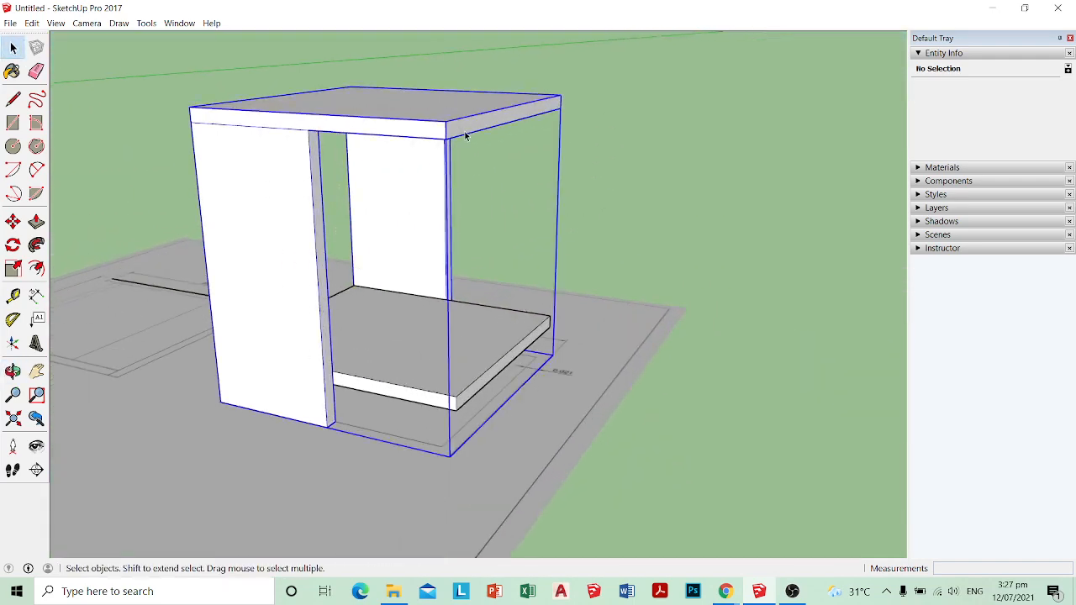
Step: Open the frame group and erase the leftover edge running along the far side of the table top's underside
double_click(394, 251)
scroll(461, 113, up, 1)
scroll(527, 133, up, 1)
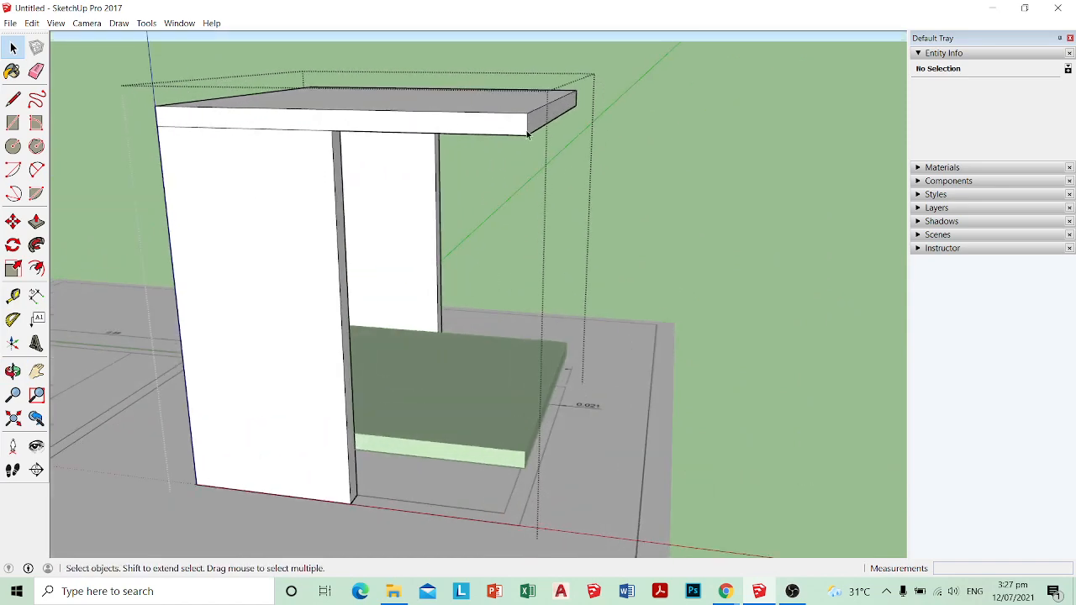
mouse_move(526, 133)
middle_down()
mouse_move(513, 163)
mouse_move(518, 148)
middle_up()
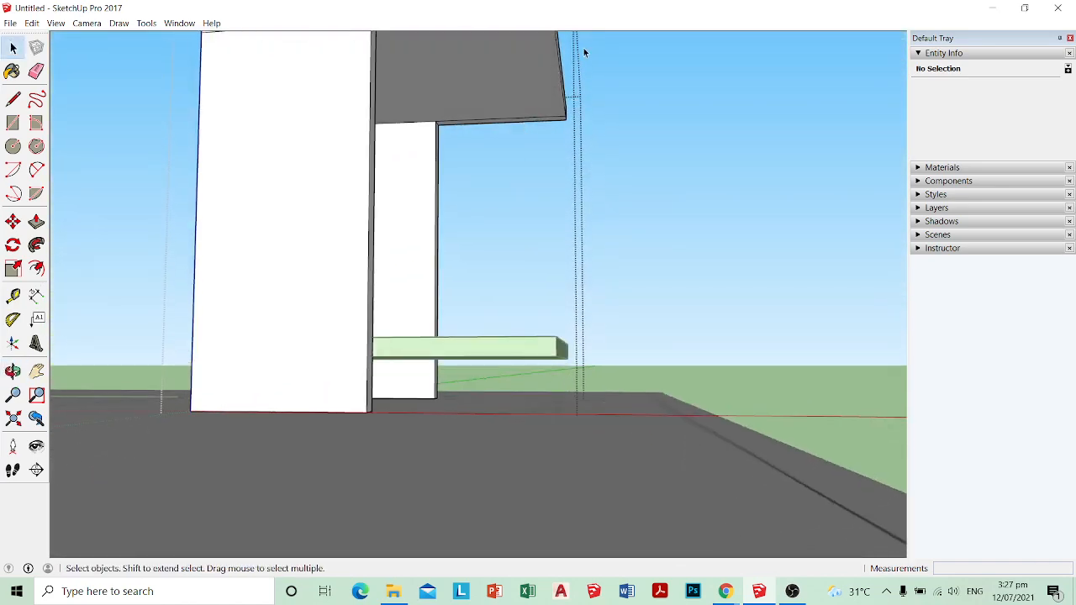
mouse_move(503, 105)
middle_down()
mouse_move(521, 204)
mouse_move(549, 112)
mouse_move(540, 70)
middle_up()
scroll(556, 192, up, 2)
click(550, 192)
key(e)
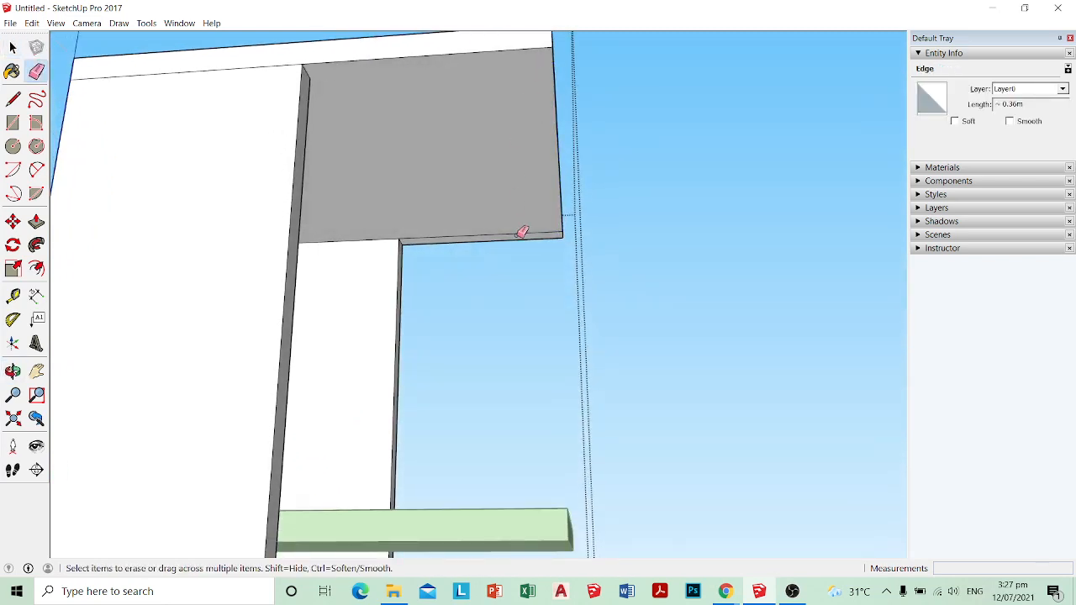
scroll(546, 97, up, 3)
key(space)
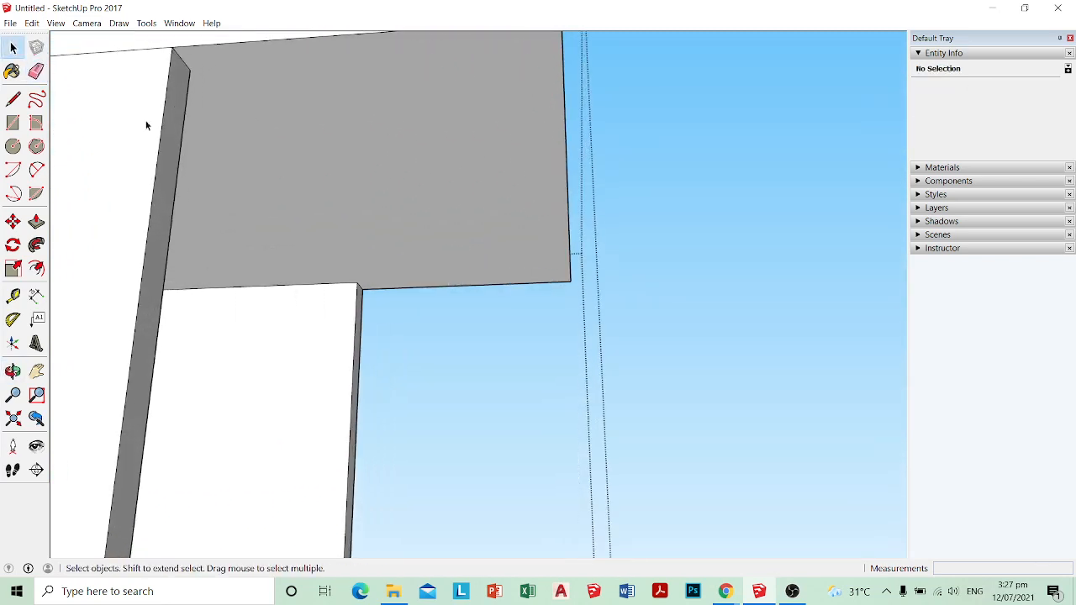
Step: Examine the underside of the table top and the lower shelf for remaining stray edges
click(36, 71)
scroll(480, 219, down, 2)
mouse_move(480, 219)
middle_down()
mouse_move(510, 122)
mouse_move(509, 244)
mouse_move(314, 339)
middle_up()
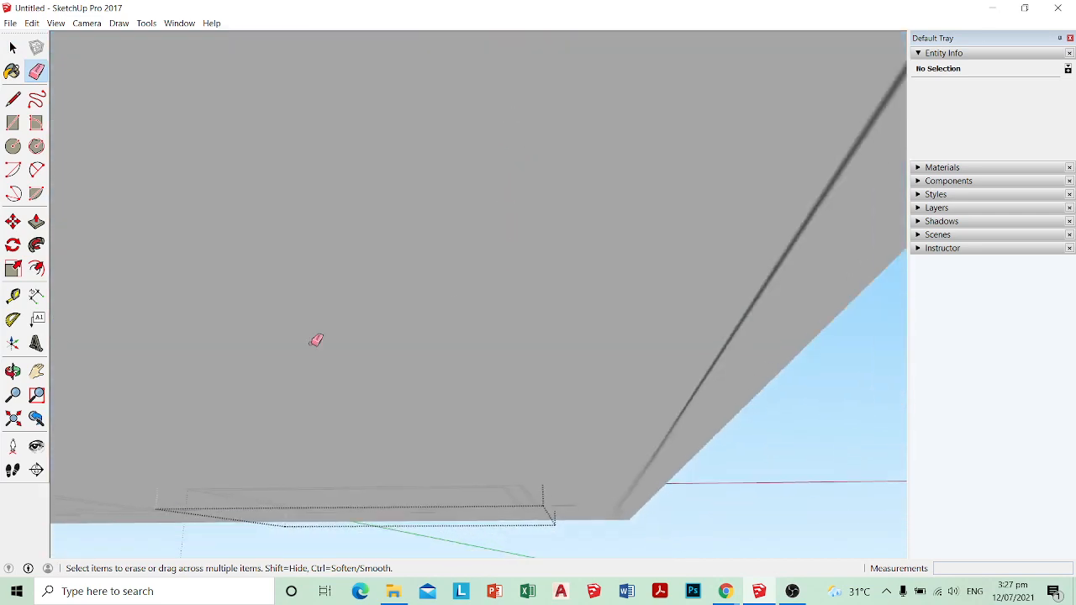
click(13, 419)
middle_drag(874, 360, 605, 396)
scroll(708, 353, up, 10)
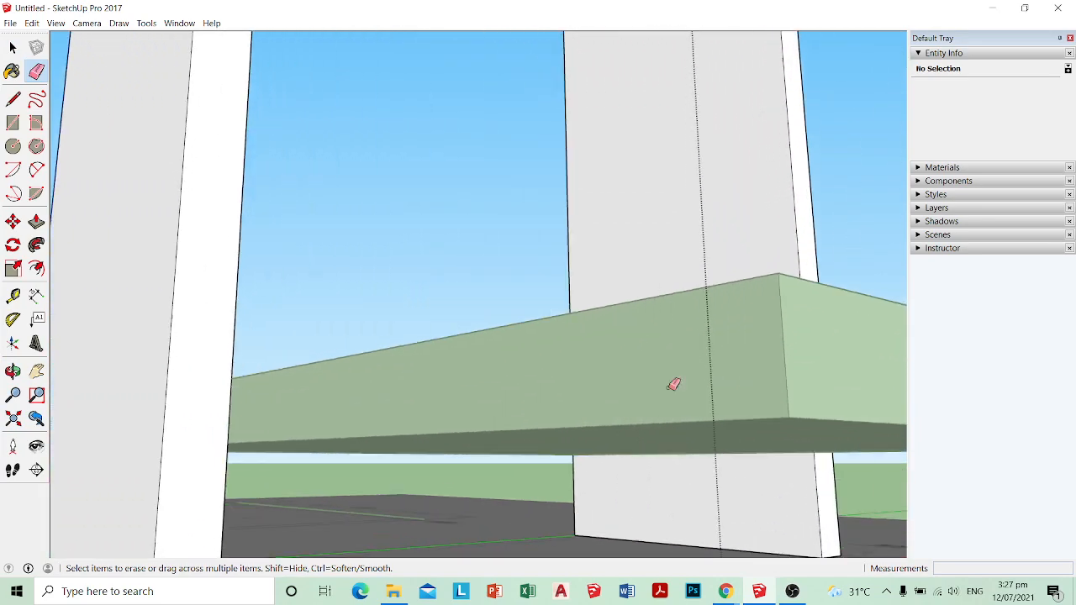
scroll(673, 384, up, 3)
middle_drag(669, 406, 638, 353)
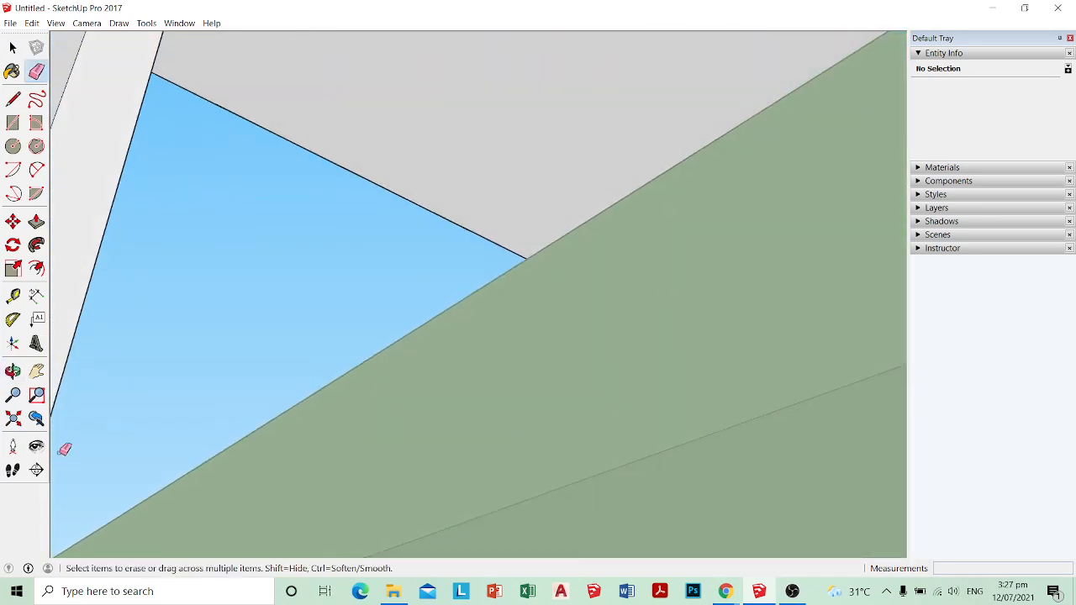
click(13, 418)
Step: Copy the open side's lower table-top edge about 0.02 m inward across the underside to outline a panel strip
mouse_move(622, 286)
middle_down()
mouse_move(775, 249)
mouse_move(612, 285)
middle_up()
scroll(589, 284, up, 3)
mouse_move(528, 283)
middle_down()
mouse_move(634, 219)
mouse_move(631, 125)
middle_up()
key(space)
click(592, 148)
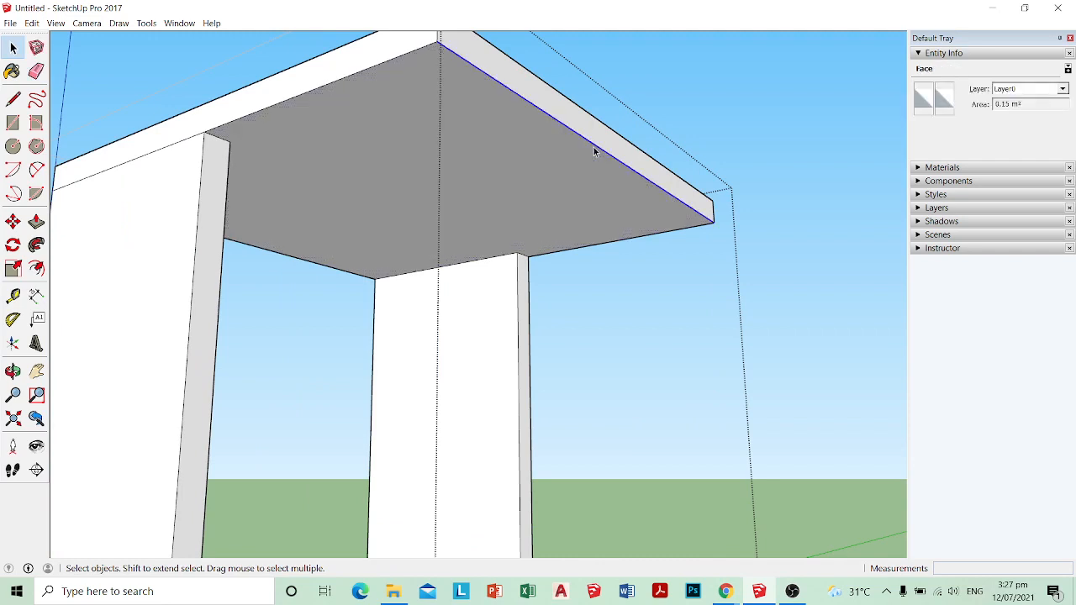
key(m)
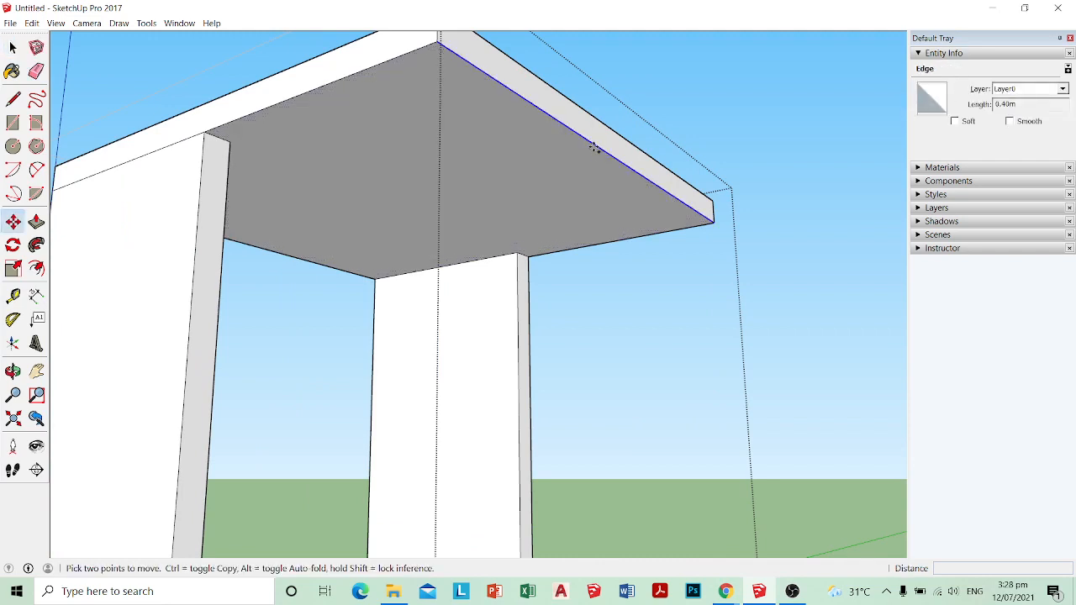
key(ctrl)
click(594, 148)
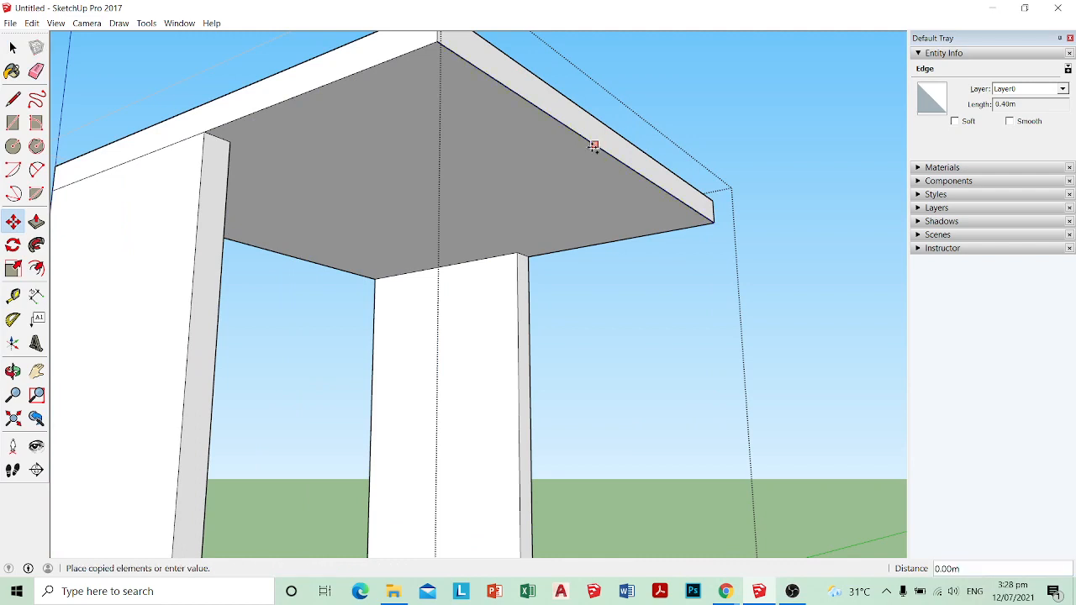
key(Escape)
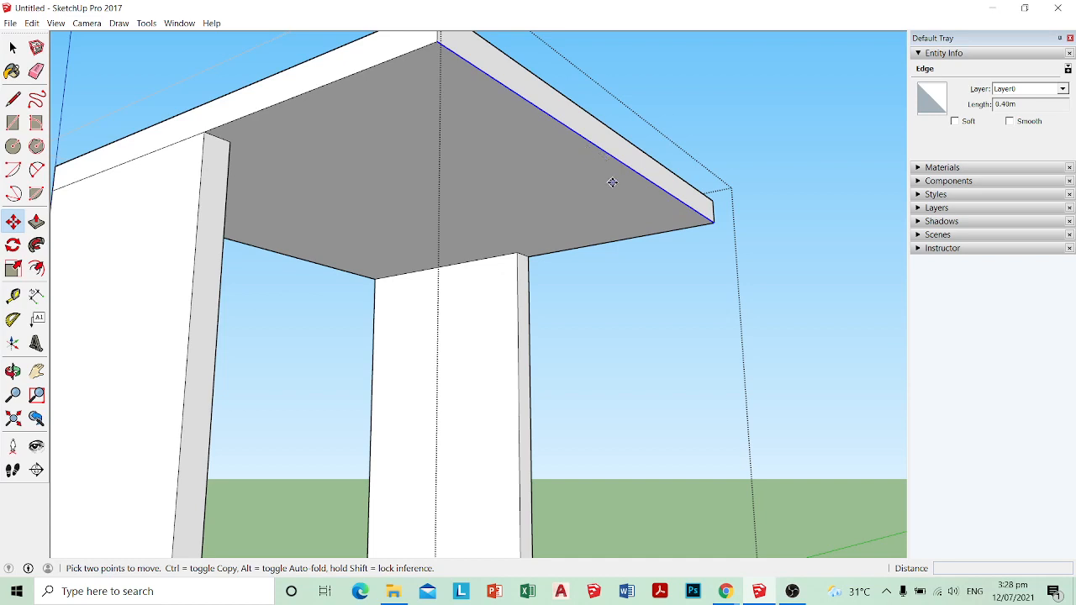
key(space)
key(m)
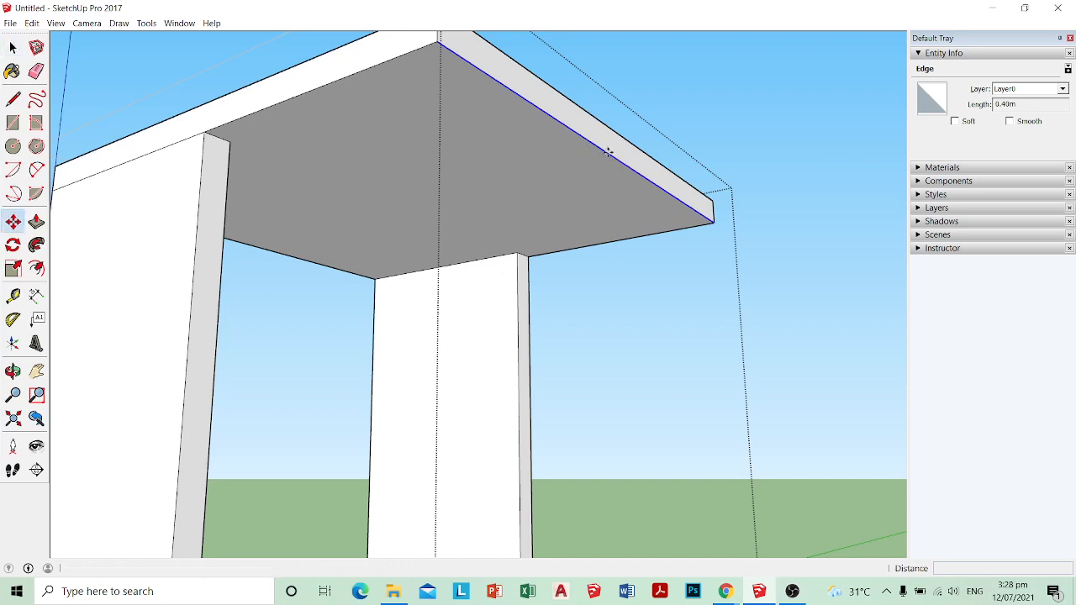
click(614, 159)
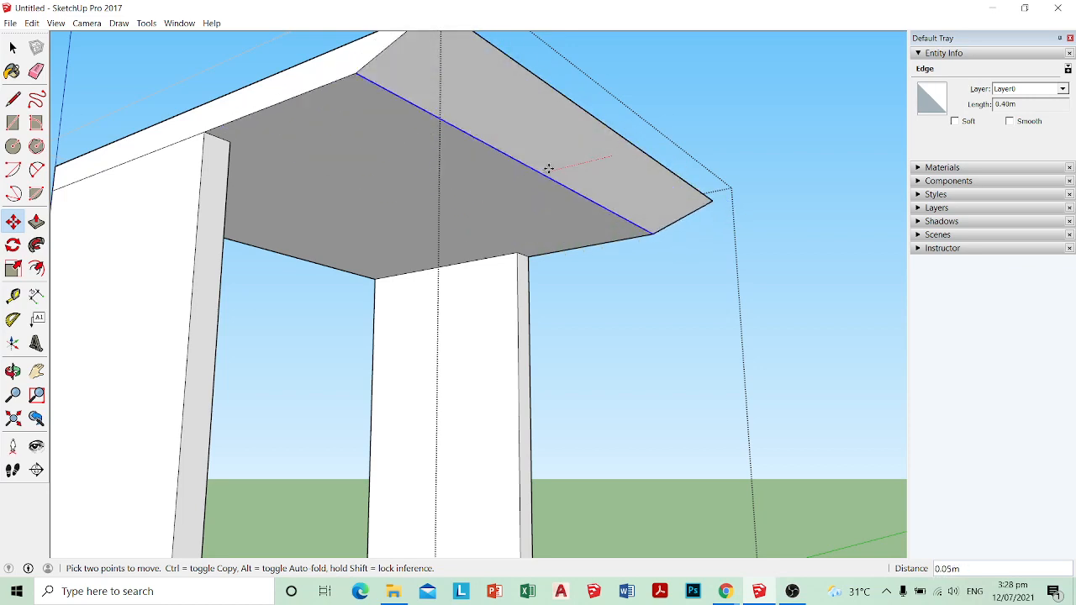
key(ctrl)
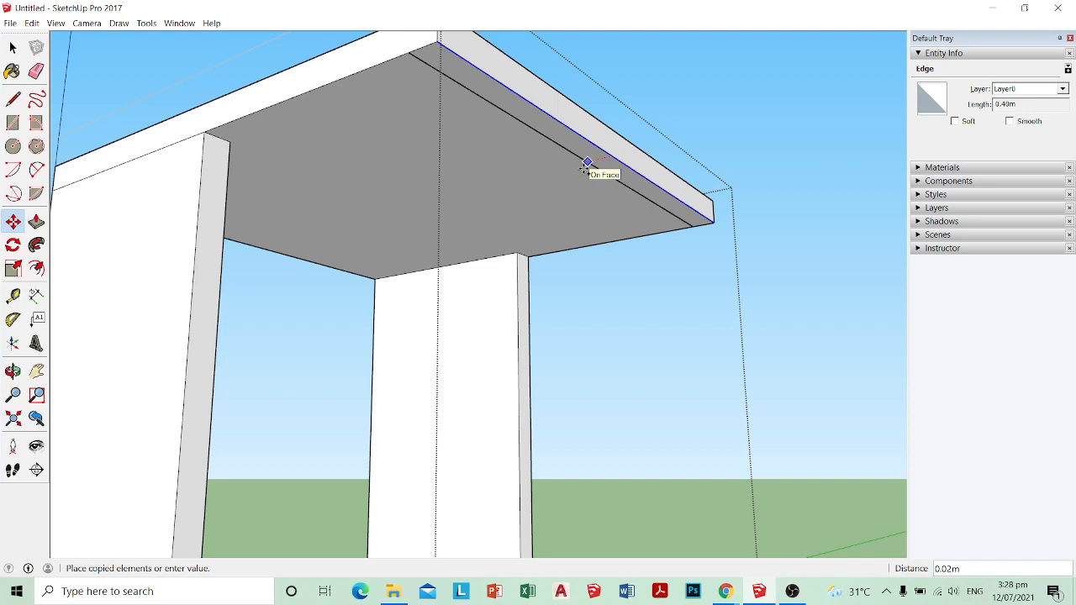
scroll(585, 163, down, 1)
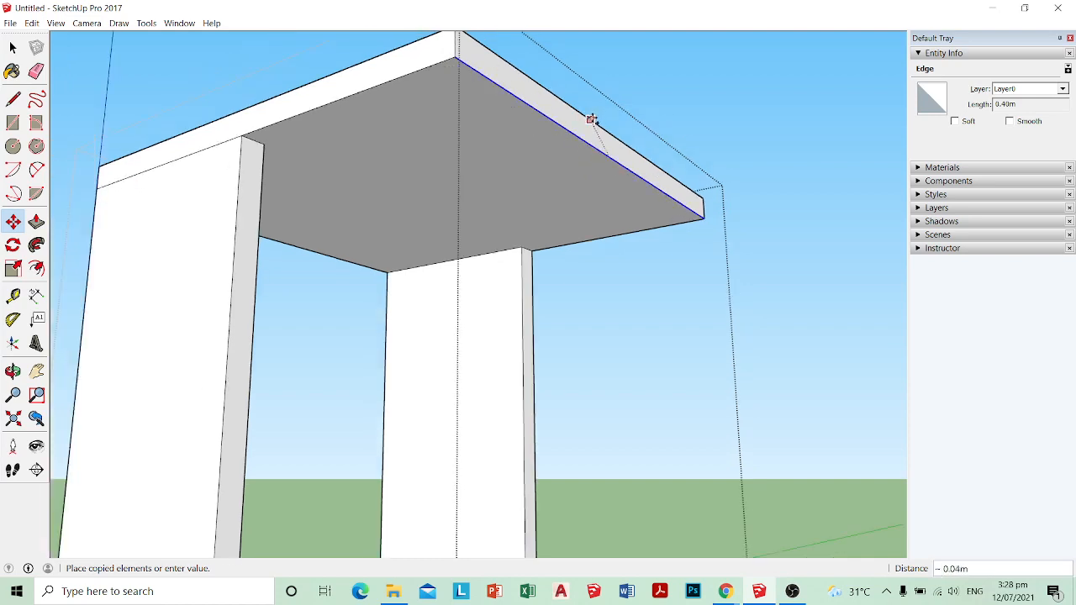
click(586, 163)
scroll(610, 221, down, 5)
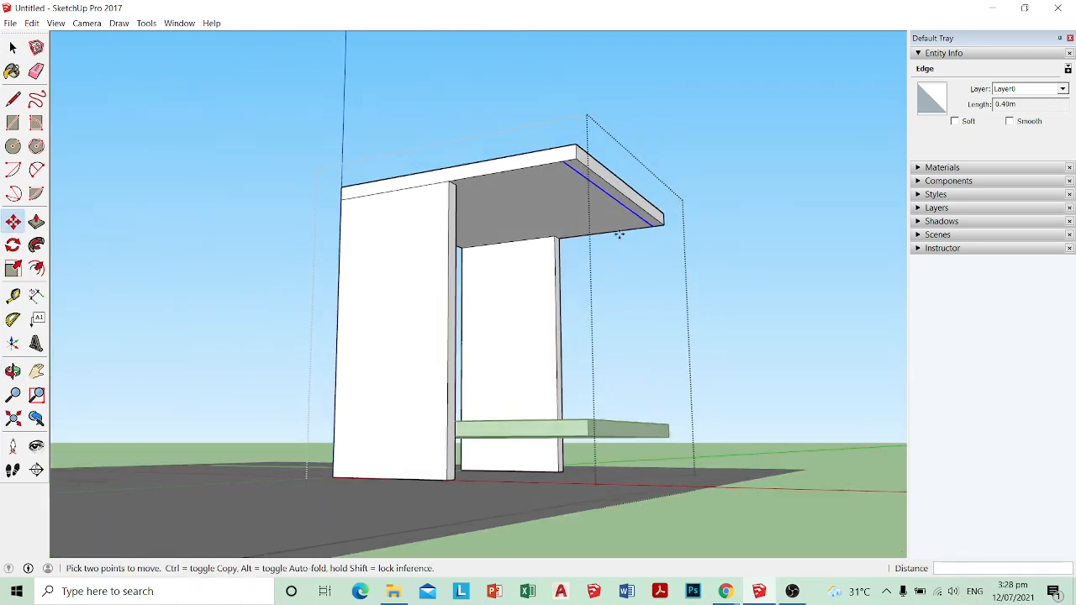
Step: Pull the narrow strip under the table top down to the lower shelf as a third side panel and close the group
scroll(619, 234, up, 2)
scroll(620, 235, down, 2)
key(p)
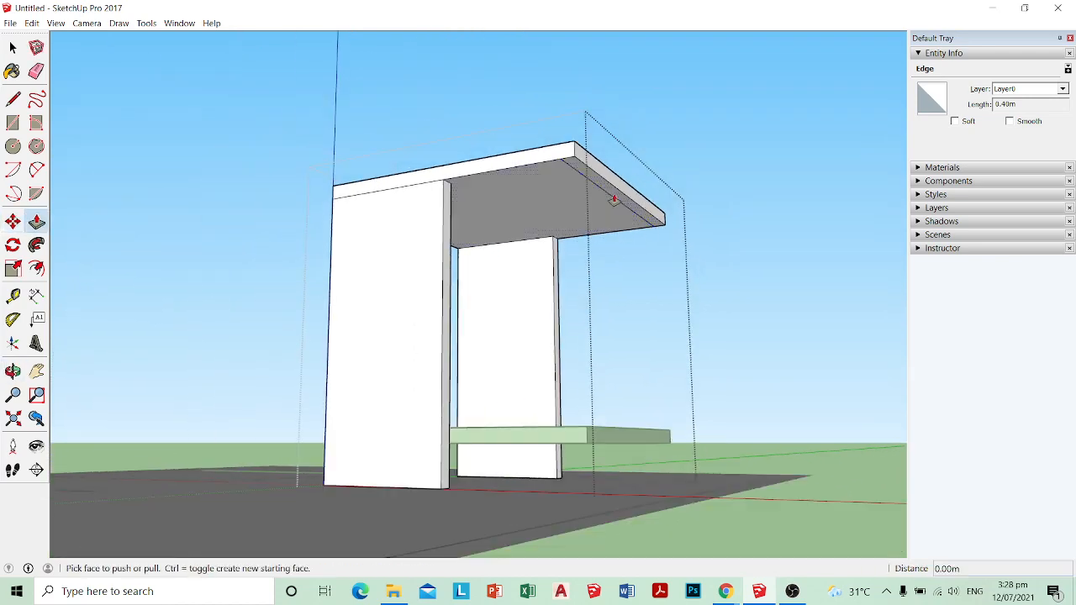
drag(614, 201, 559, 434)
middle_drag(639, 440, 605, 468)
key(space)
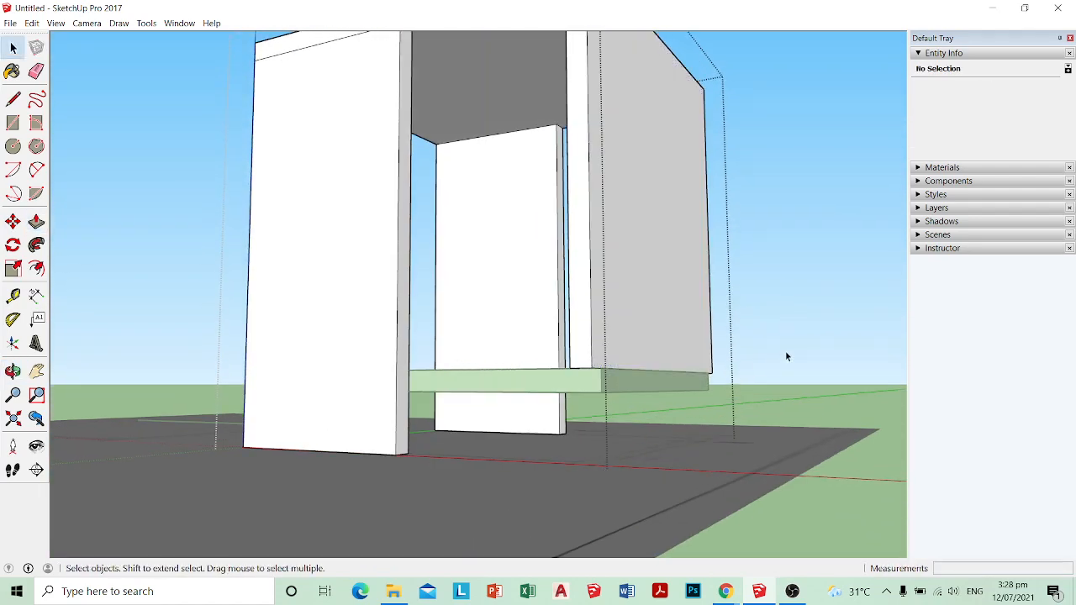
Step: Open the lower shelf group and push its end face under the new side panel inward about 0.02 m
scroll(633, 385, up, 3)
key(p)
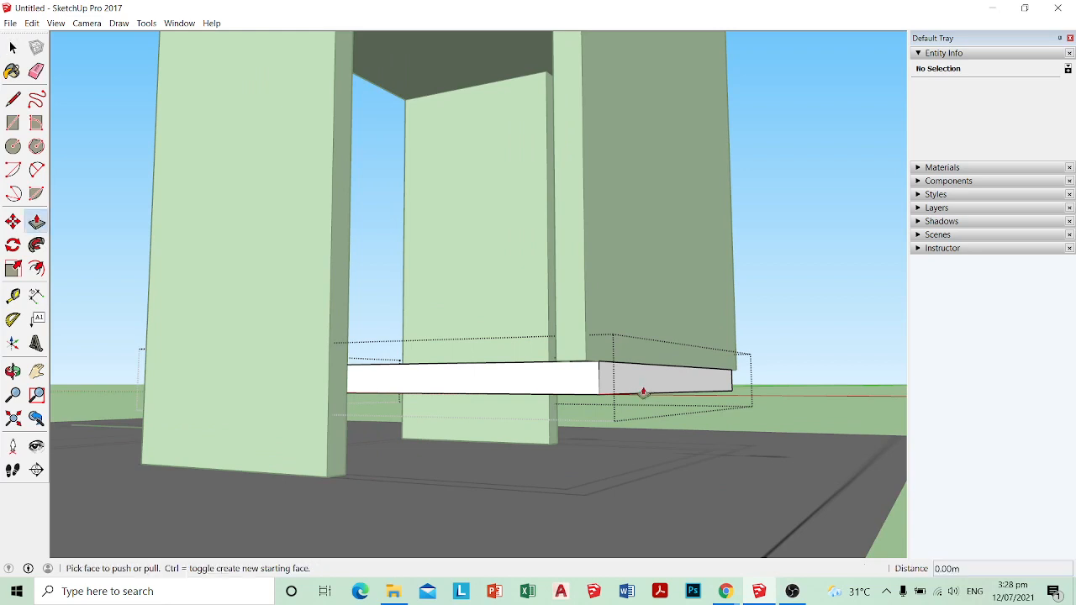
drag(641, 391, 554, 365)
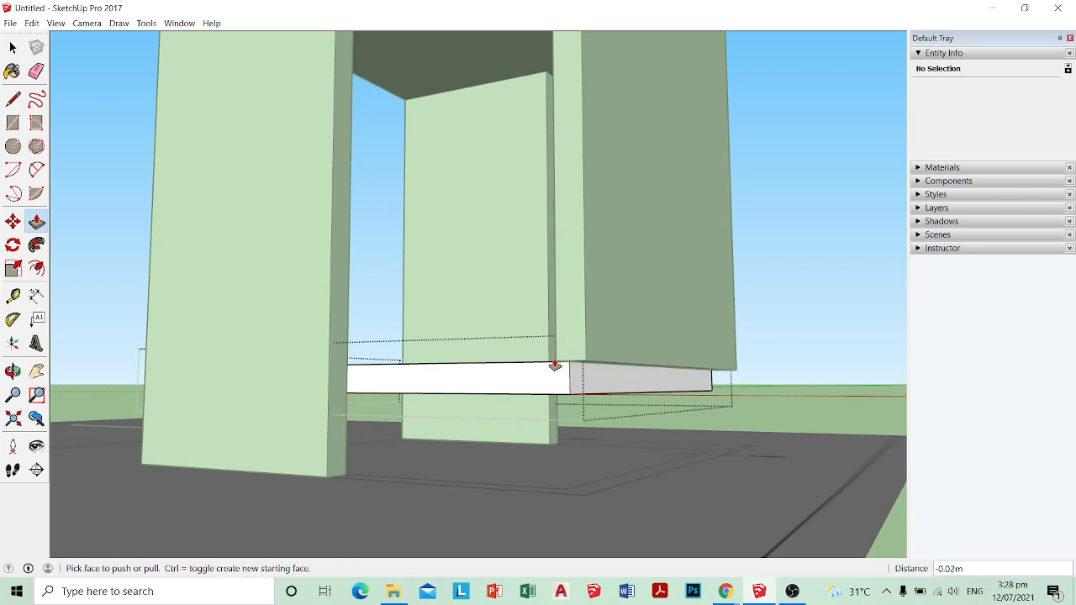
middle_drag(555, 364, 576, 343)
key(space)
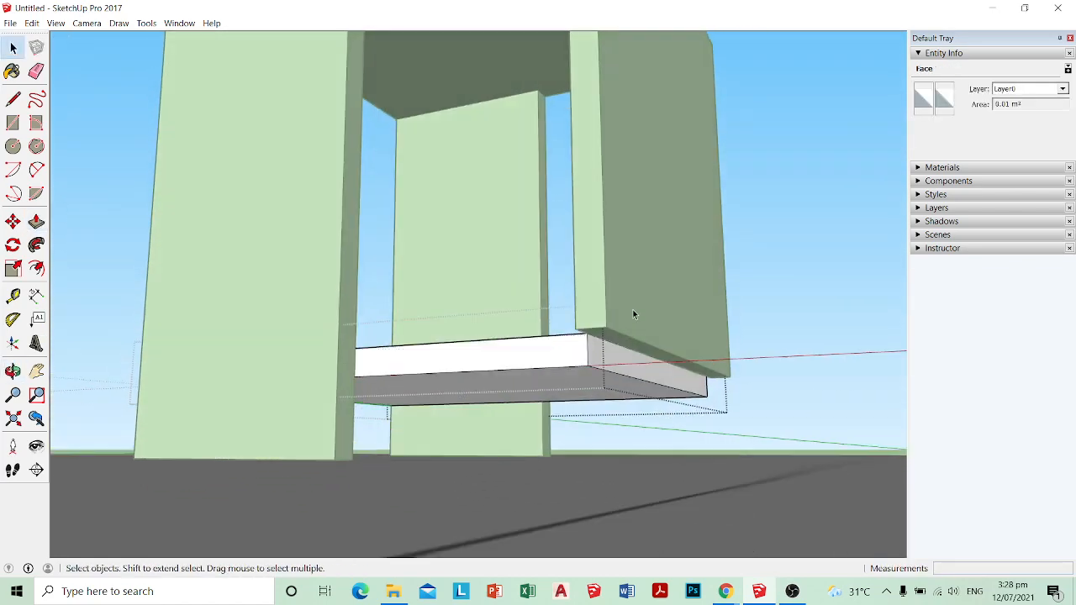
Step: Reopen the frame group, extend the new side panel down to the base of the other panels, and close the group
double_click(632, 311)
key(o)
key(p)
drag(610, 347, 474, 475)
drag(335, 459, 335, 460)
scroll(542, 367, down, 4)
key(space)
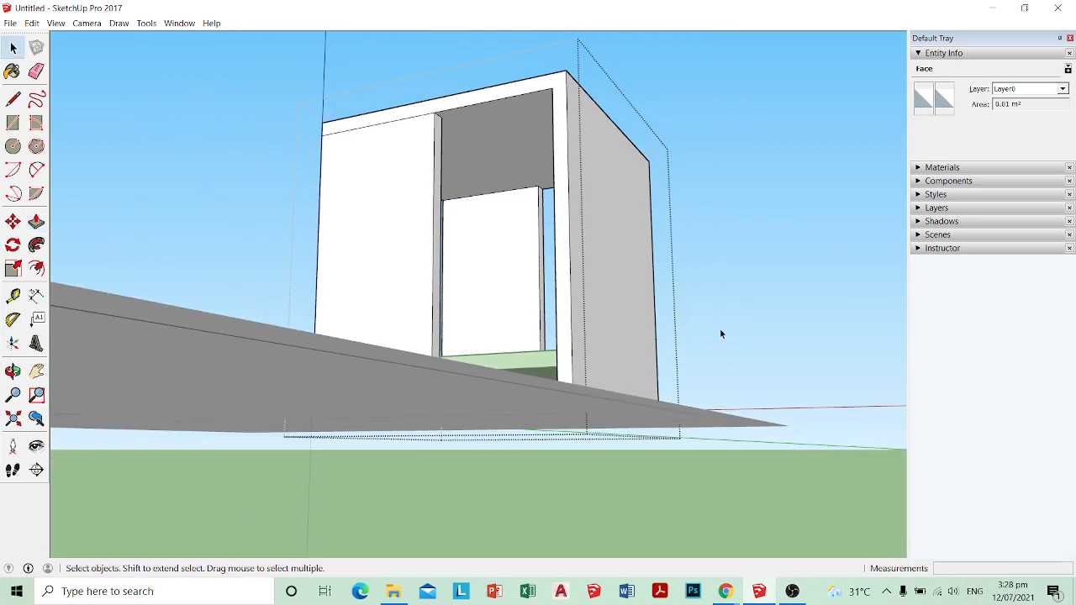
click(719, 330)
Step: Examine the side table with its new panel and shortened shelf from several angles above the drawing
middle_drag(602, 324, 456, 358)
scroll(432, 334, down, 5)
scroll(421, 334, up, 2)
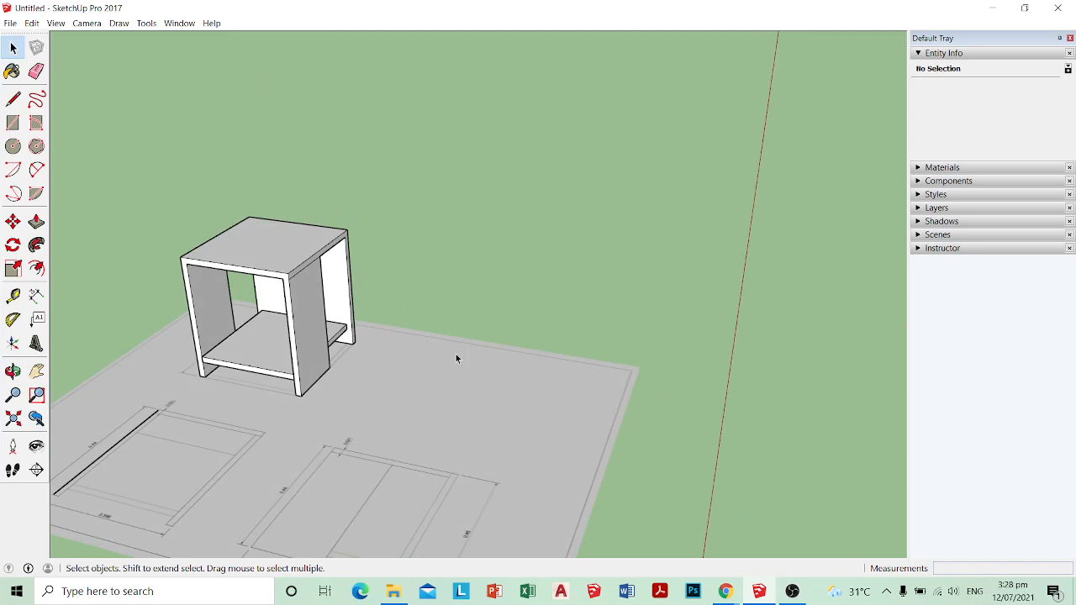
click(258, 337)
middle_drag(258, 337, 386, 410)
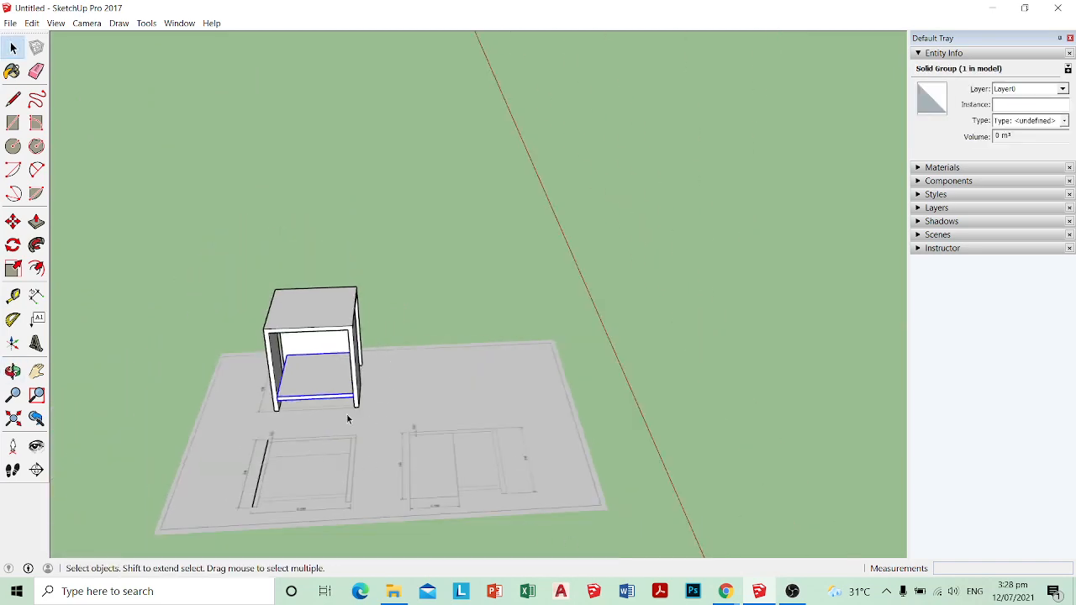
scroll(307, 397, up, 2)
middle_drag(465, 395, 389, 340)
triple_click(388, 340)
click(565, 308)
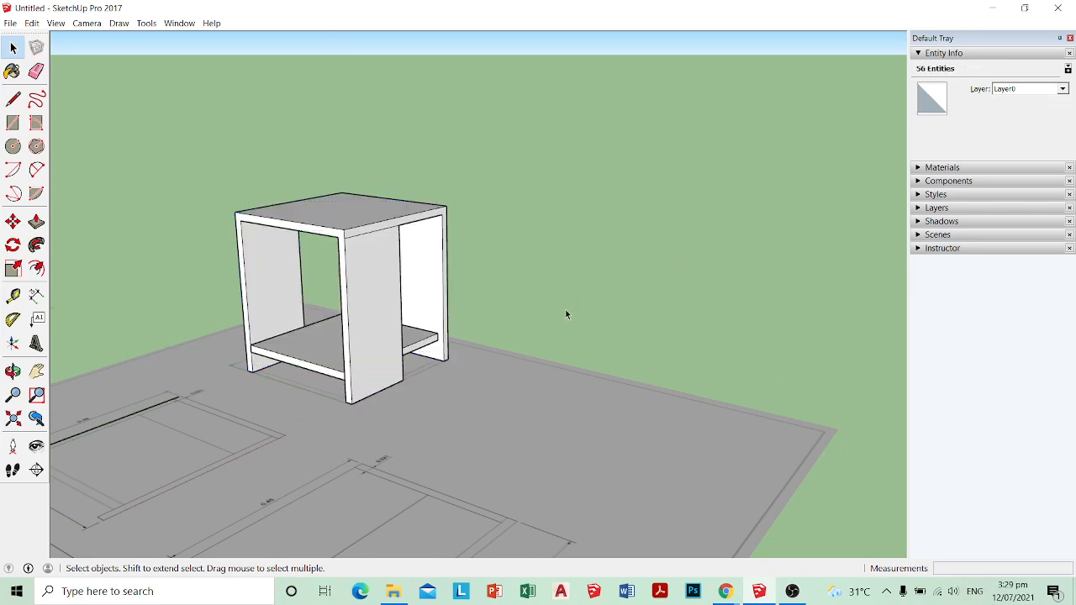
scroll(447, 348, down, 3)
Step: Switch to Chrome, compare the model with the Zico Side Table photo on the product page, and return to SketchUp
mouse_move(737, 591)
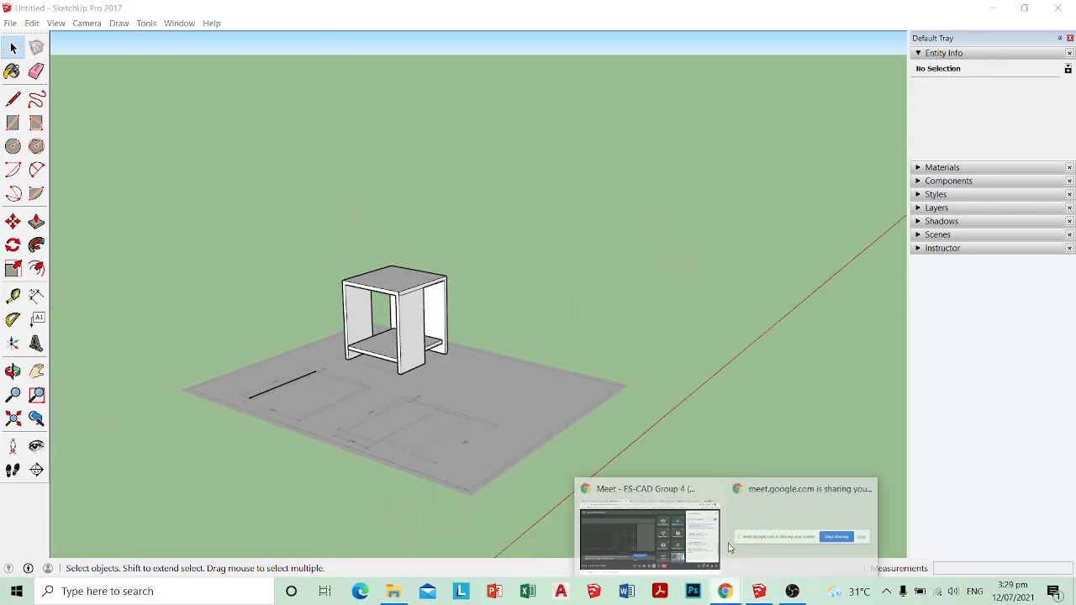
click(664, 525)
click(842, 18)
scroll(808, 252, up, 3)
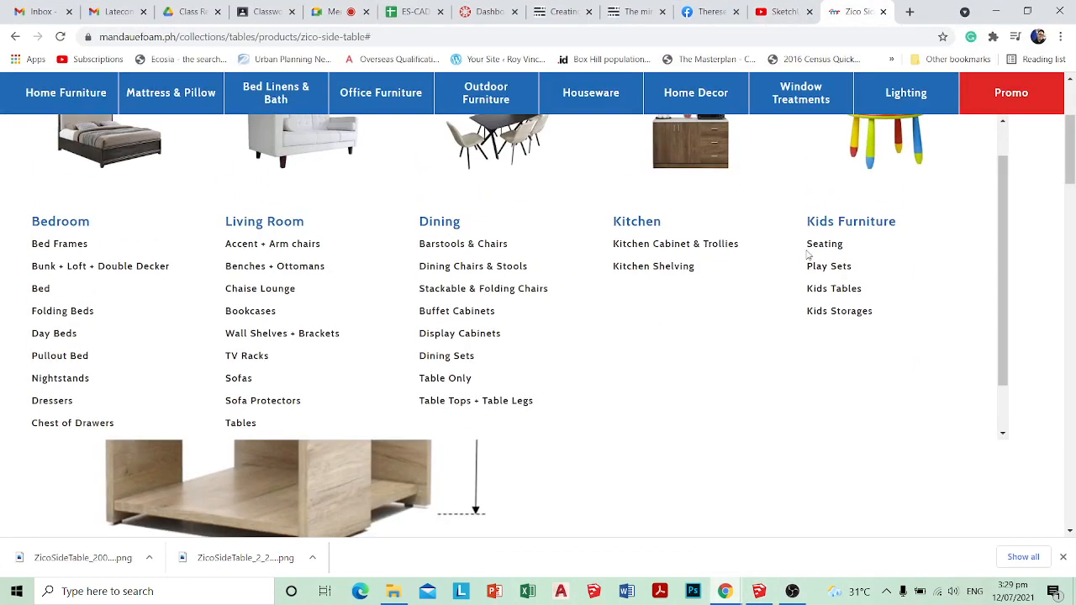
scroll(456, 365, up, 3)
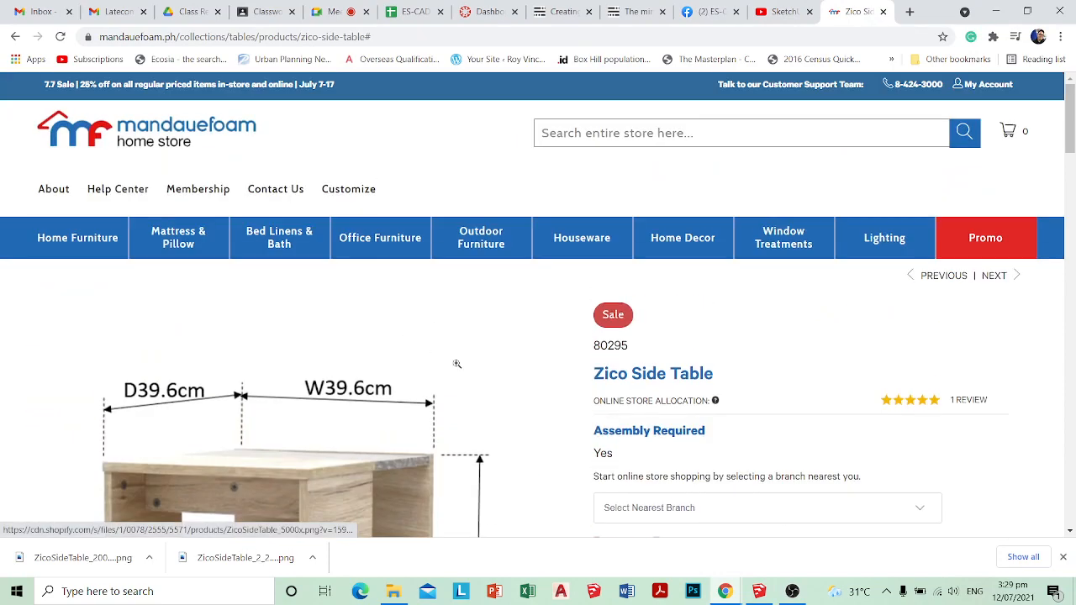
scroll(456, 365, down, 4)
scroll(426, 362, up, 2)
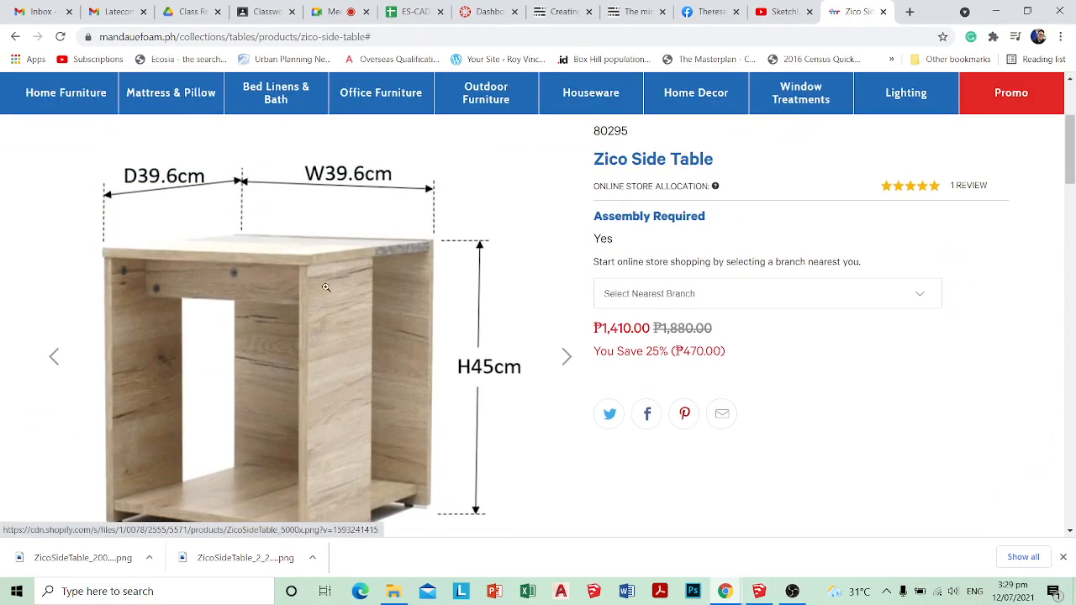
click(992, 13)
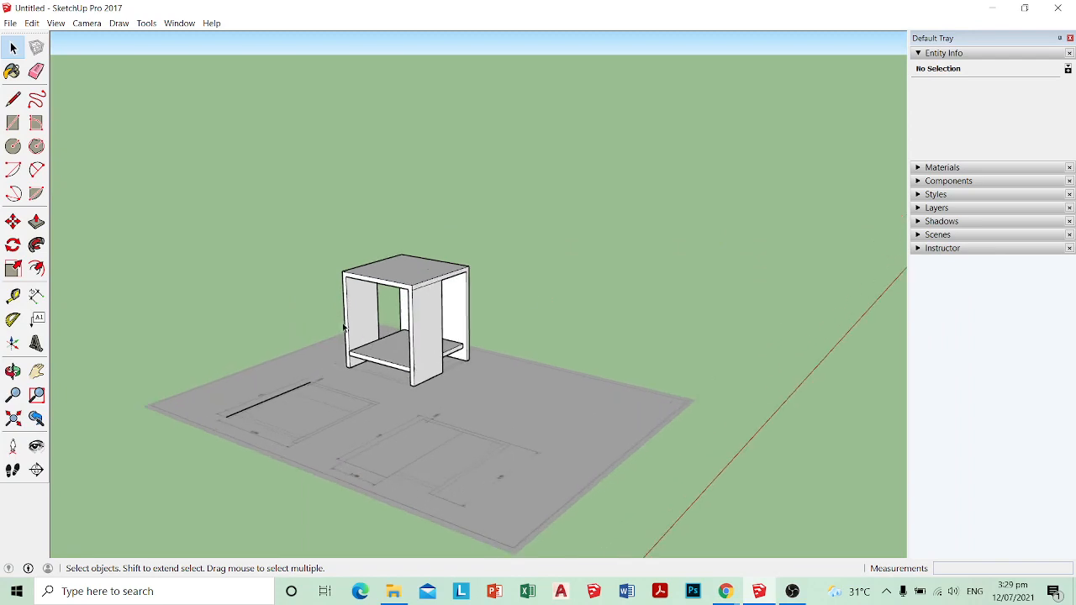
Step: Group the table frame and the lower shelf together
drag(280, 181, 496, 400)
right_click(434, 305)
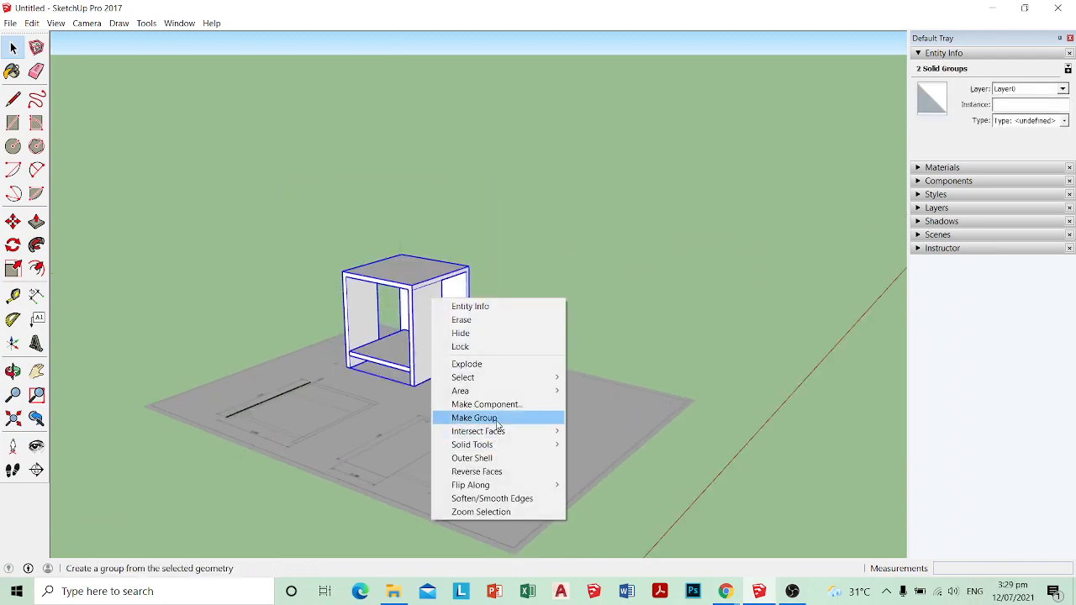
scroll(527, 374, down, 2)
scroll(529, 372, down, 3)
scroll(512, 395, up, 1)
Step: Move the grouped side table off the imported drawing onto open ground
key(m)
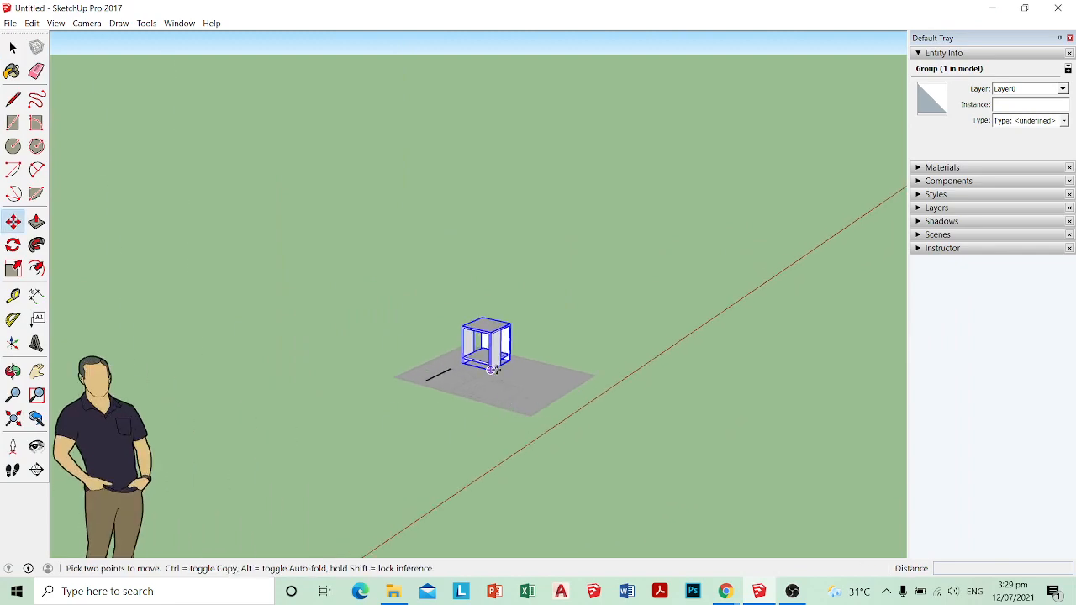
click(490, 371)
click(356, 523)
middle_drag(444, 460, 261, 382)
scroll(353, 462, up, 3)
key(space)
scroll(323, 437, up, 2)
scroll(408, 386, up, 3)
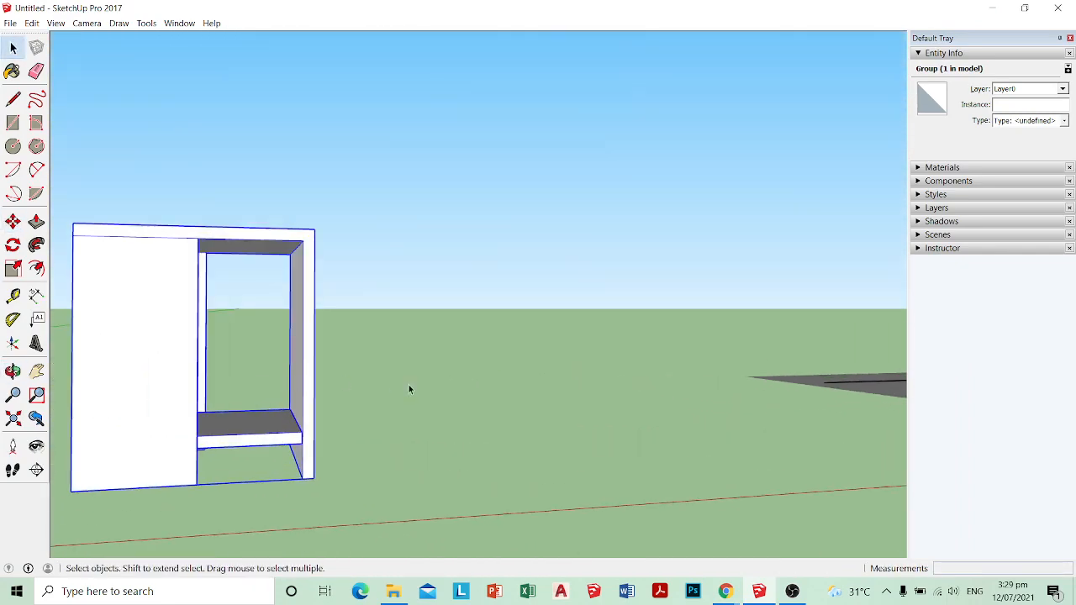
Step: Deselect the grouped side table and open the Materials browser
scroll(410, 385, down, 1)
click(411, 387)
middle_drag(410, 386, 542, 284)
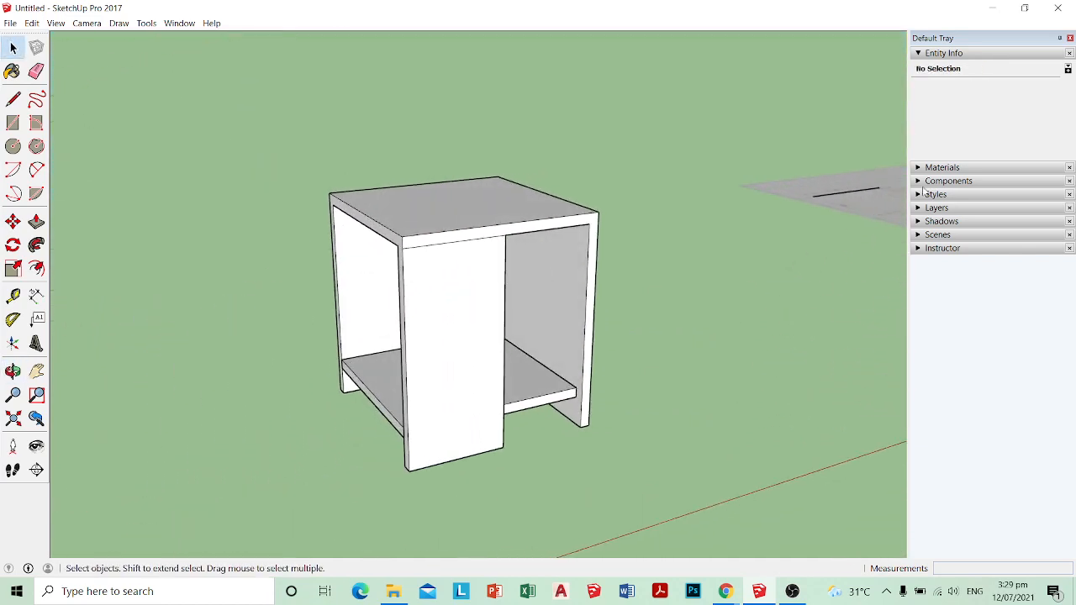
click(982, 169)
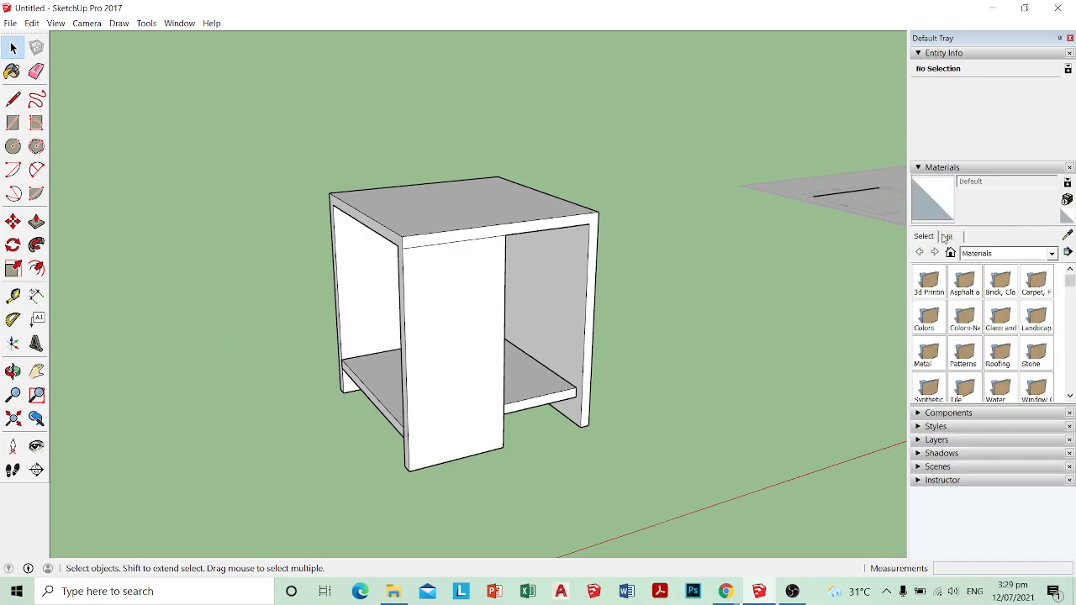
click(178, 24)
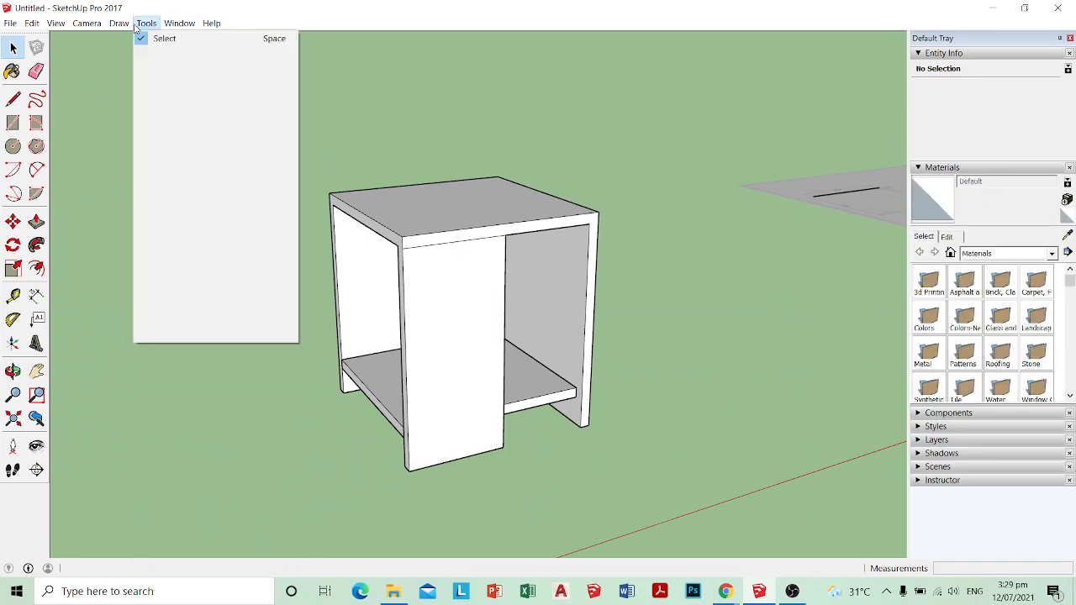
click(168, 24)
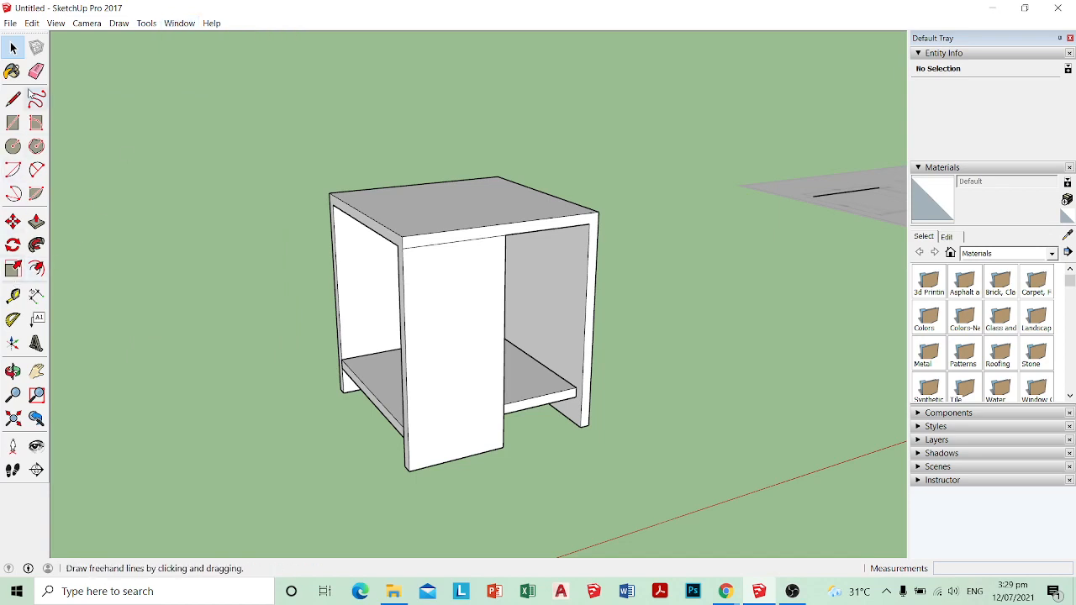
click(13, 73)
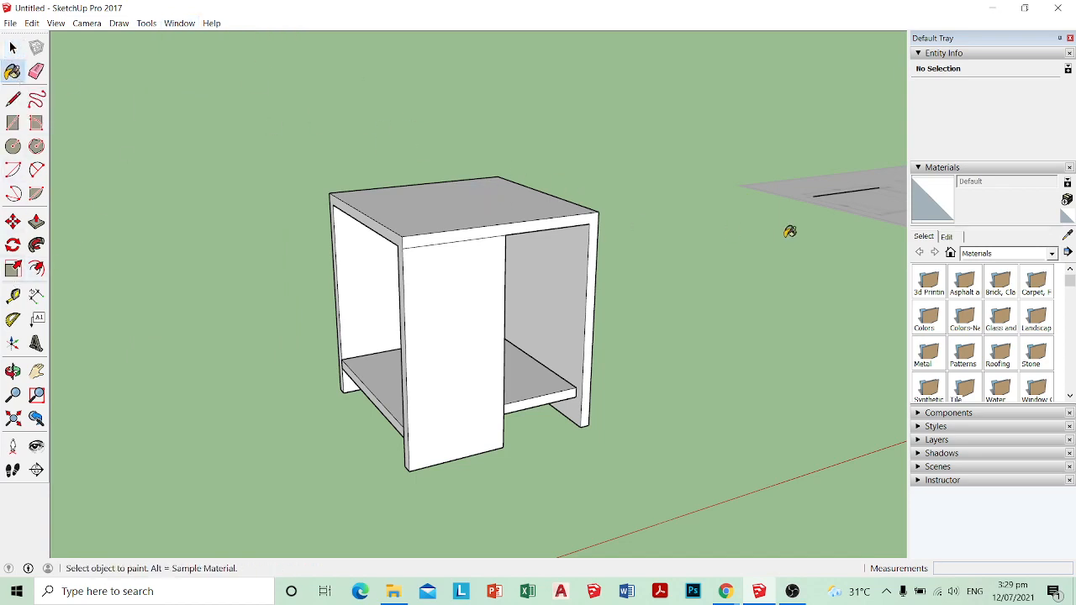
click(1069, 167)
click(56, 23)
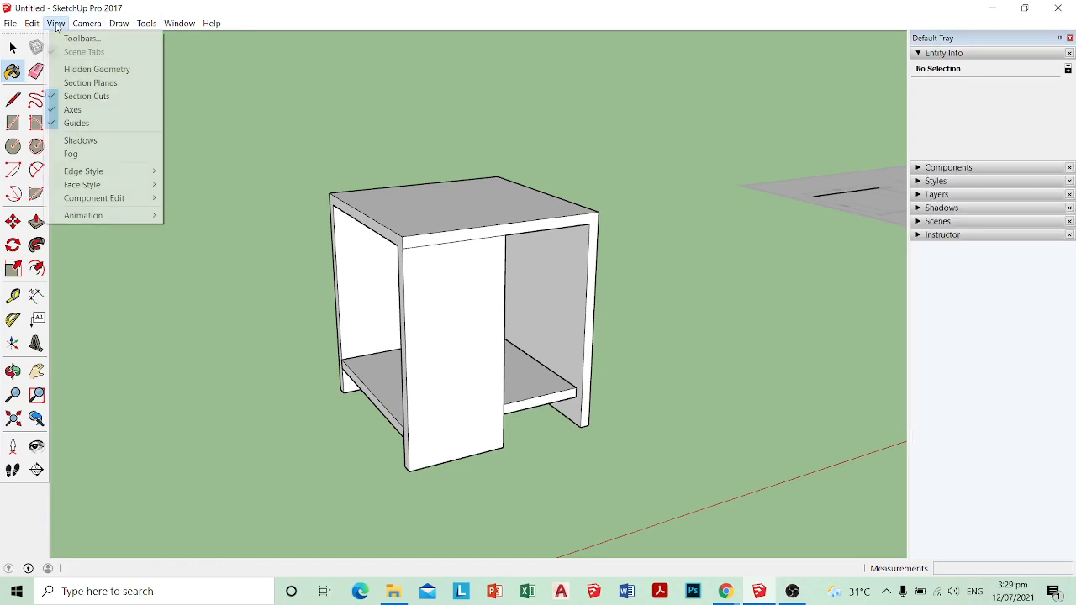
mouse_move(118, 23)
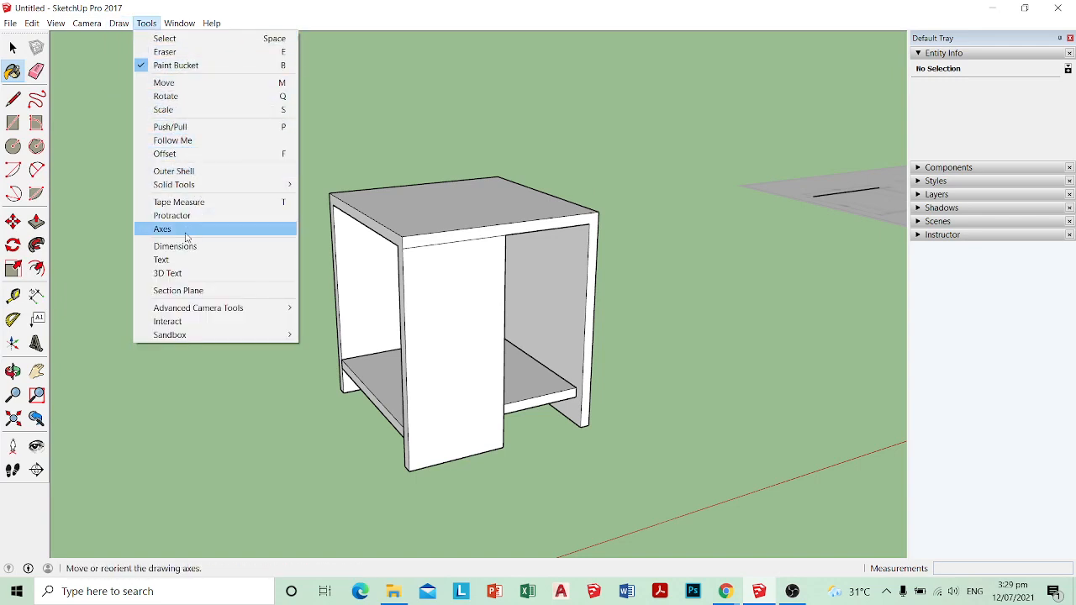
mouse_move(181, 29)
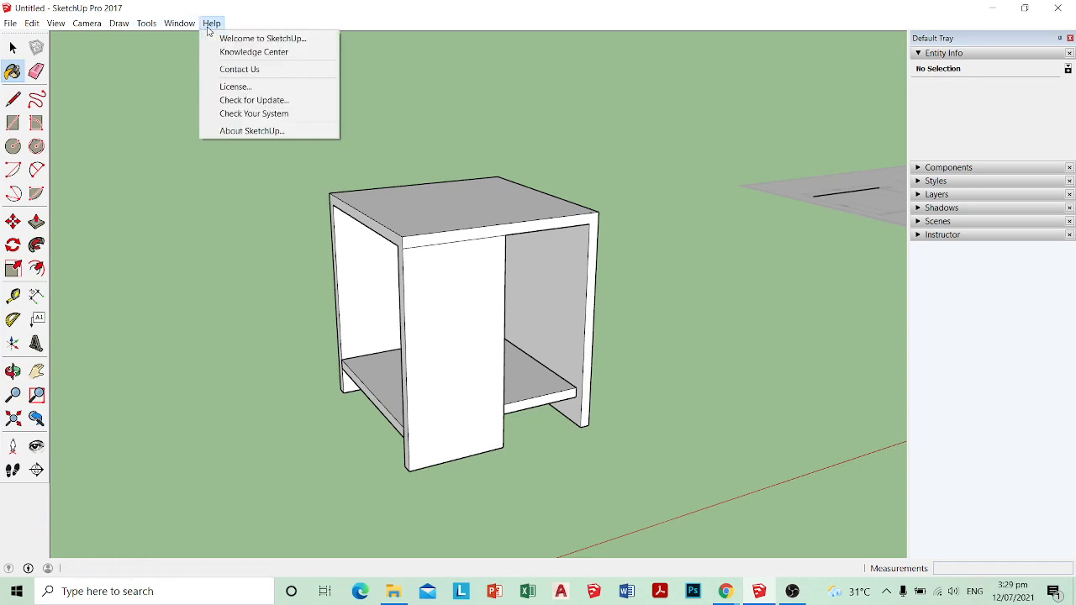
mouse_move(56, 25)
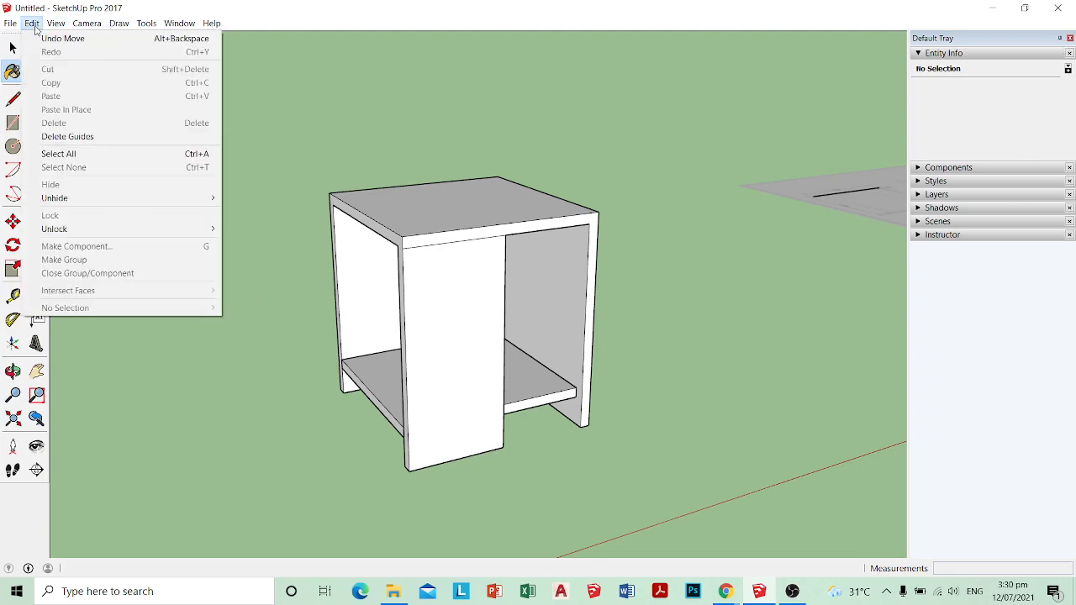
click(36, 30)
click(13, 72)
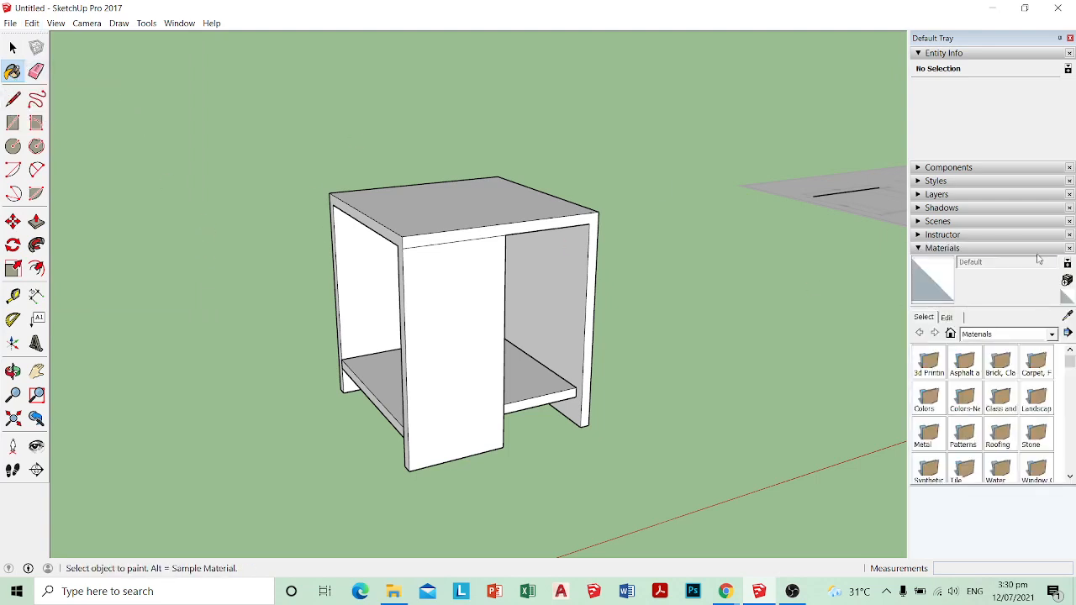
click(1069, 248)
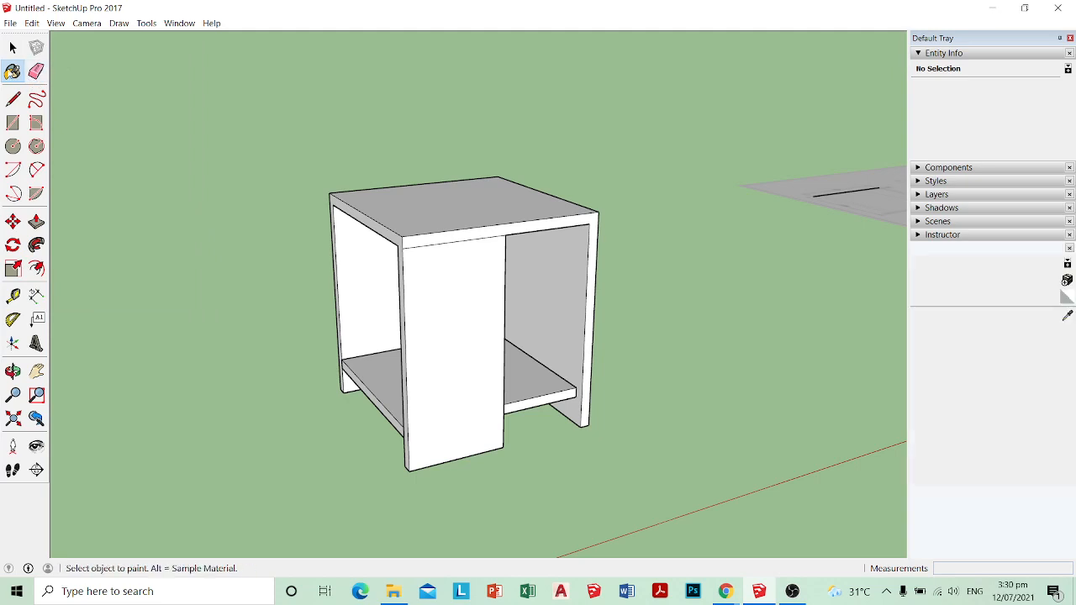
Step: Paint the whole side table group with Wood Lumber ButtJoined from the Wood material collection
click(13, 70)
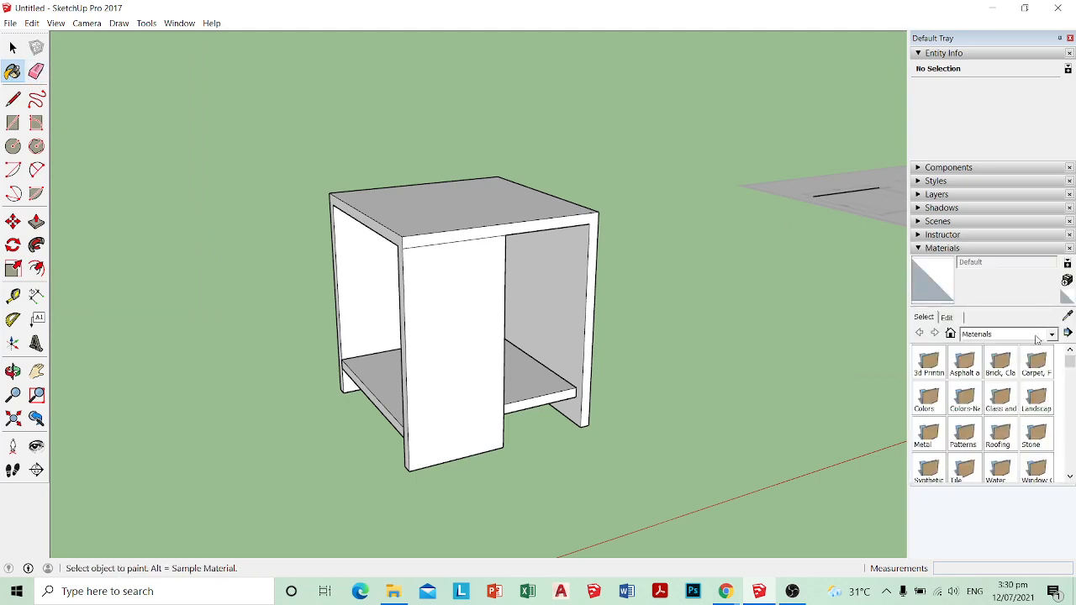
click(1038, 336)
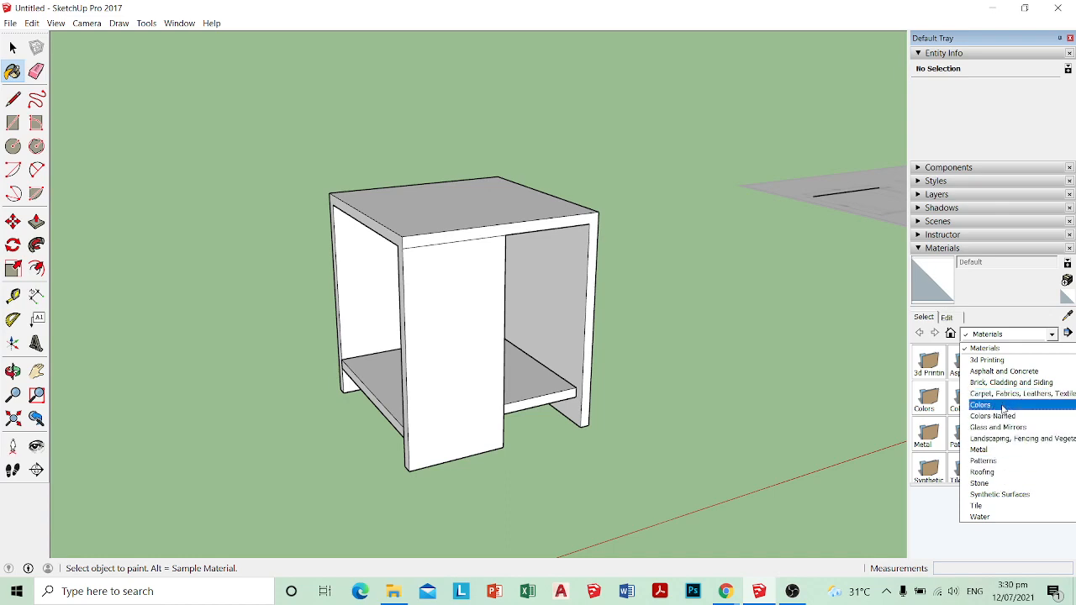
scroll(997, 462, down, 1)
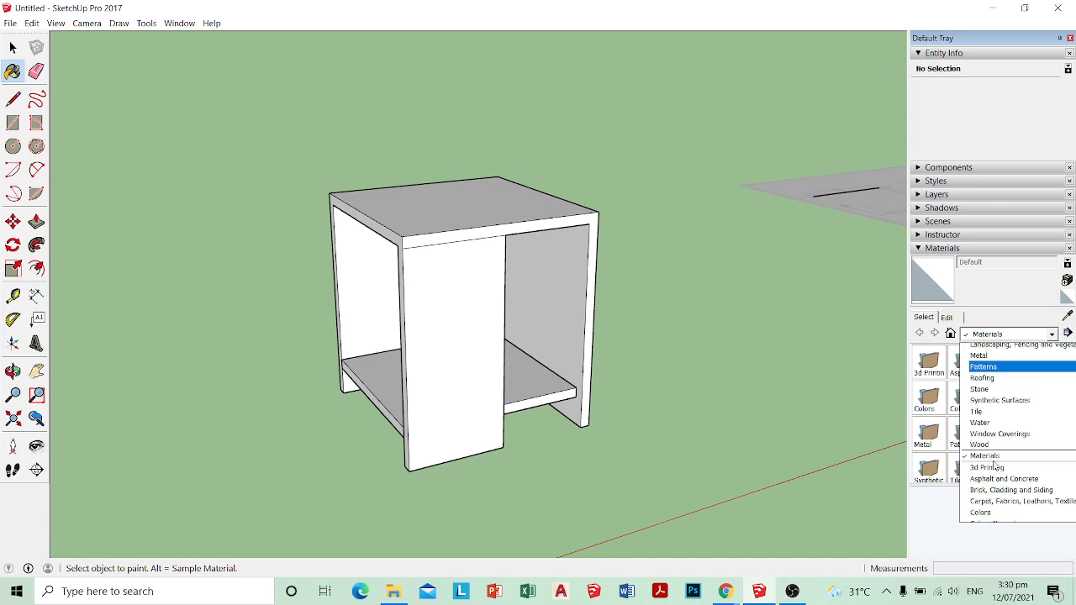
click(996, 516)
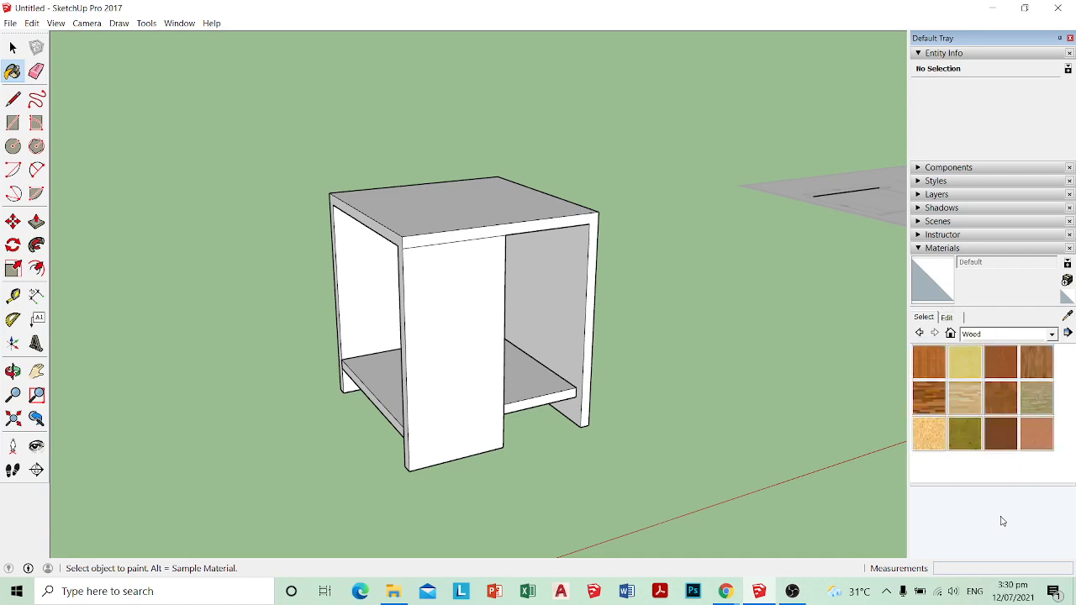
click(1035, 367)
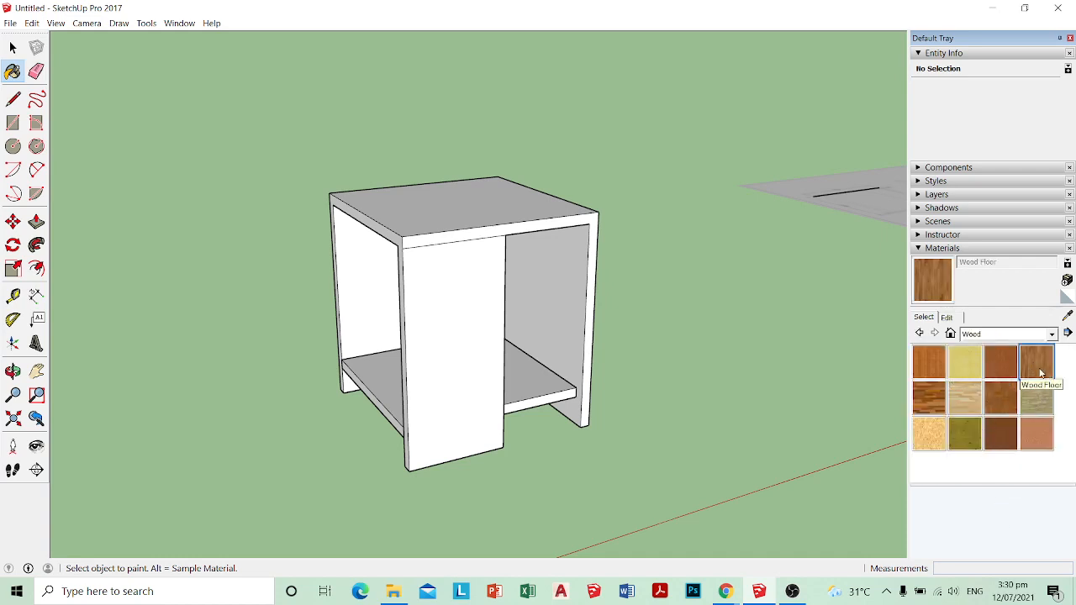
click(1041, 409)
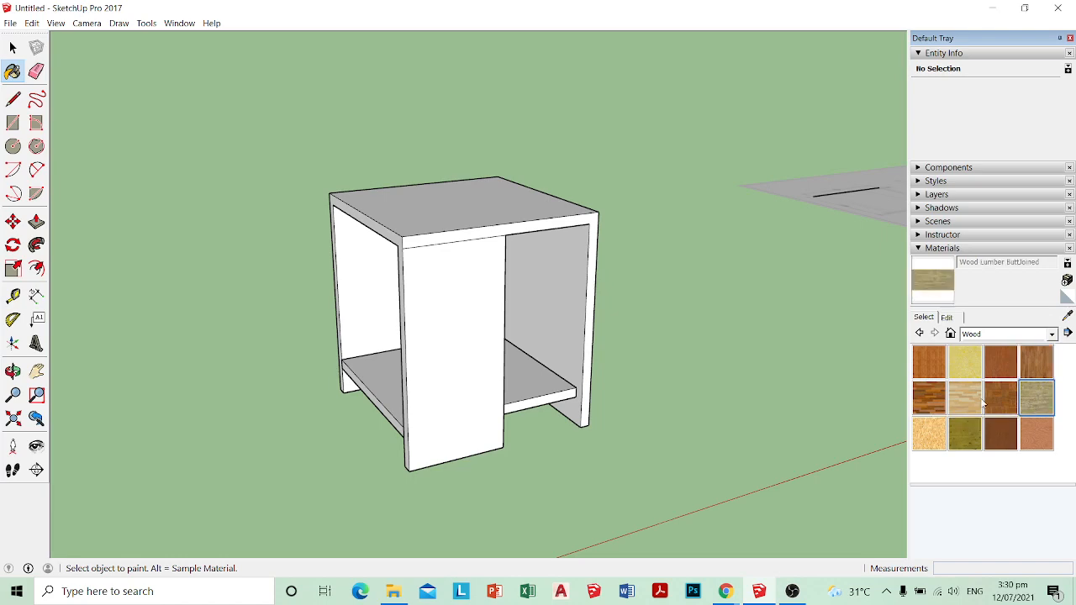
click(492, 242)
mouse_move(492, 242)
middle_down()
mouse_move(649, 291)
mouse_move(401, 281)
middle_up()
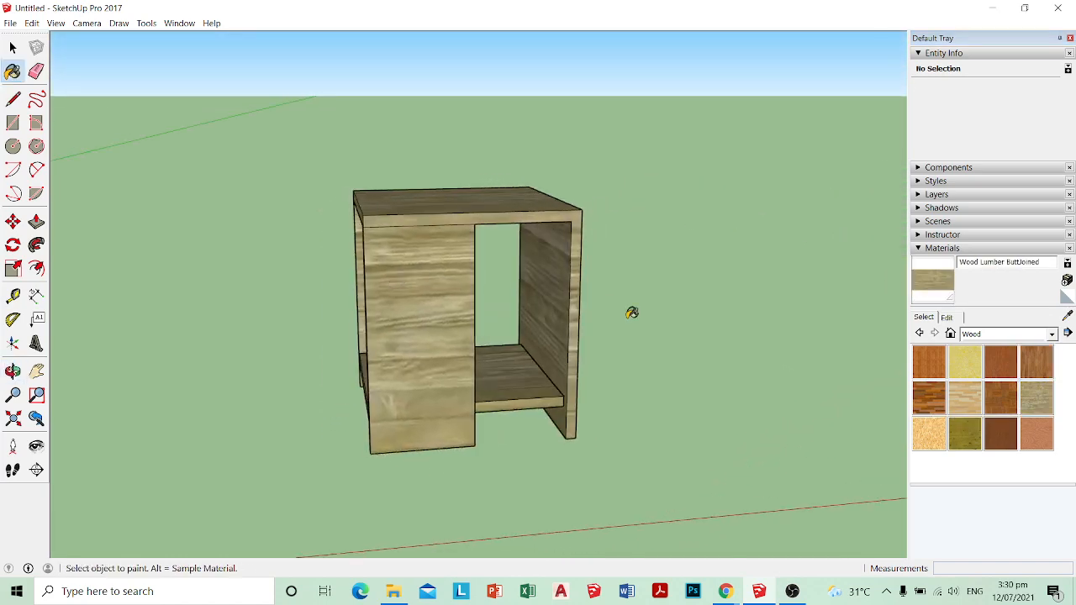
key(space)
Step: Add a vertical dimension for the side table's overall height, placed beside the outer edge of the open-side leg panel
middle_drag(613, 327, 376, 329)
scroll(610, 337, down, 2)
scroll(610, 338, up, 2)
scroll(471, 321, down, 4)
scroll(499, 335, up, 3)
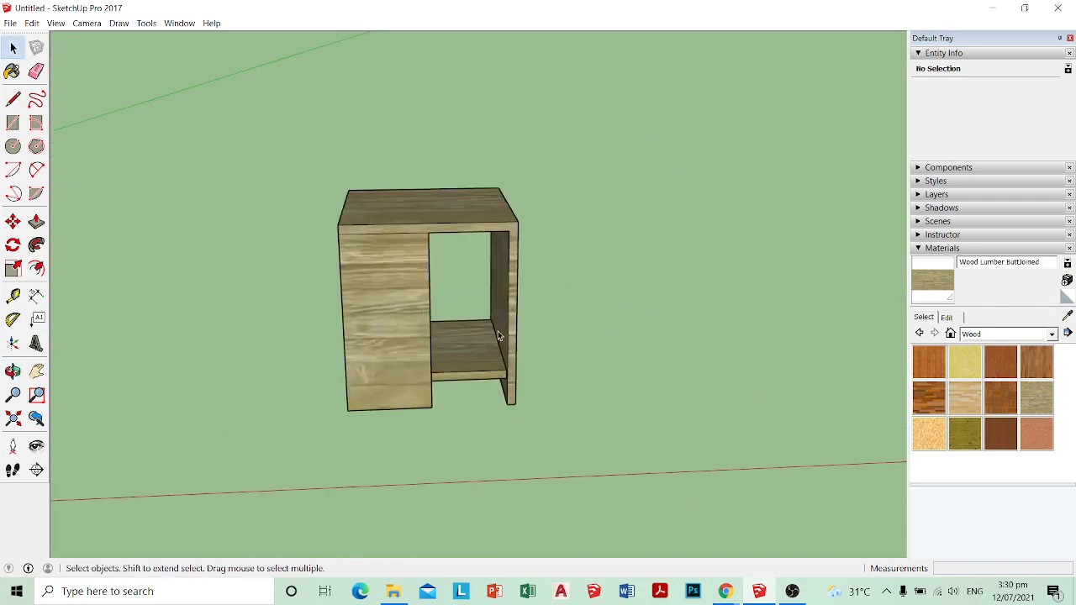
click(36, 295)
middle_drag(583, 392, 535, 406)
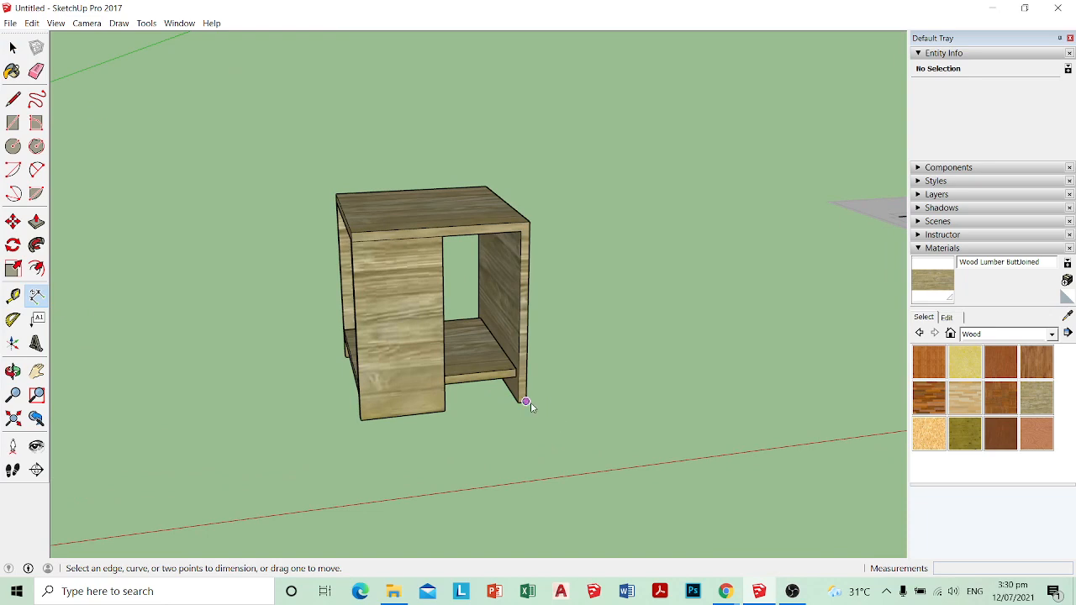
click(527, 401)
click(529, 221)
click(572, 240)
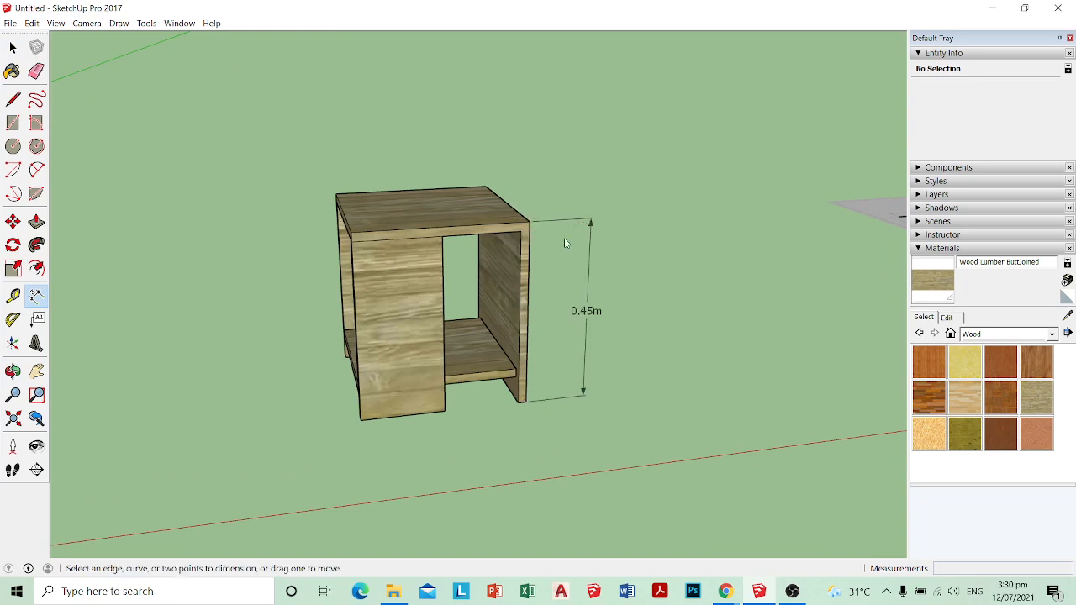
Step: Add a dimension for the tabletop's depth along its side edge above the full leg panel
middle_drag(566, 240, 413, 277)
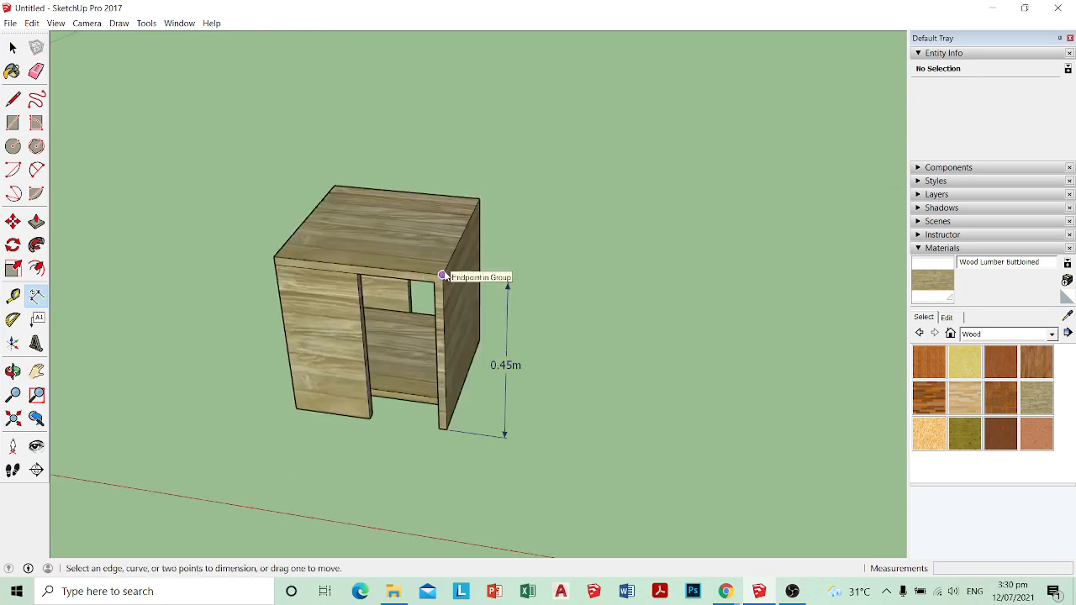
click(442, 274)
click(479, 199)
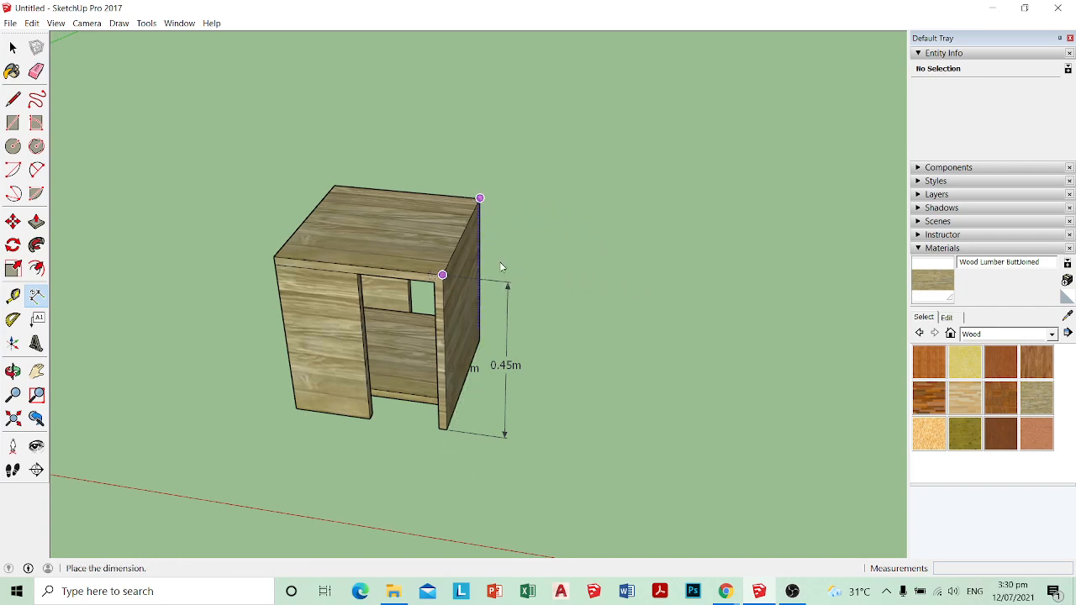
click(528, 245)
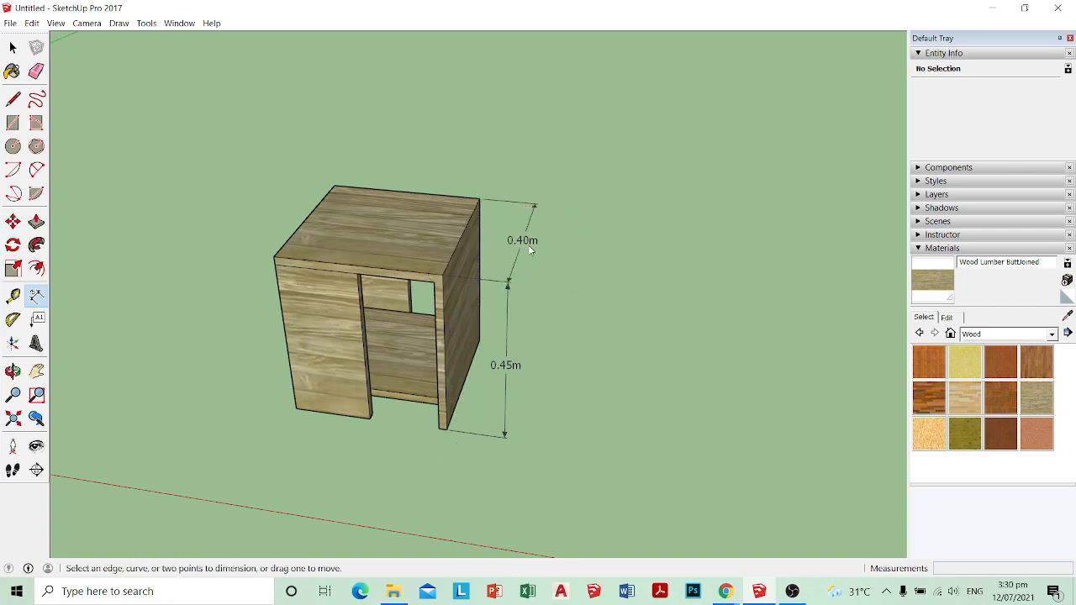
Step: Add a dimension for the tabletop's width along its back edge, and leave the Dimension tool
middle_drag(528, 245, 437, 235)
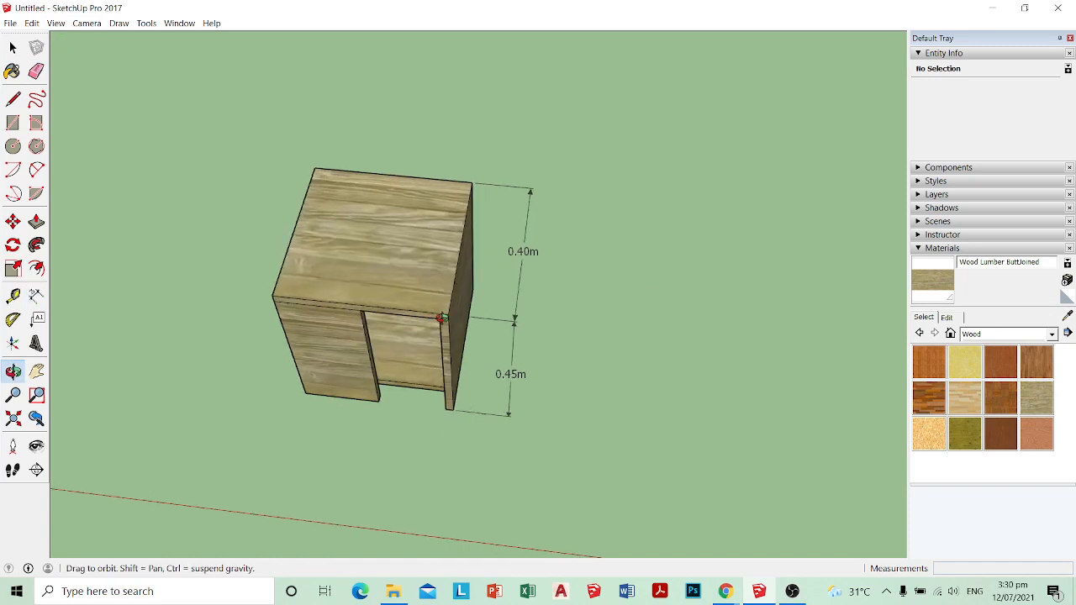
click(472, 182)
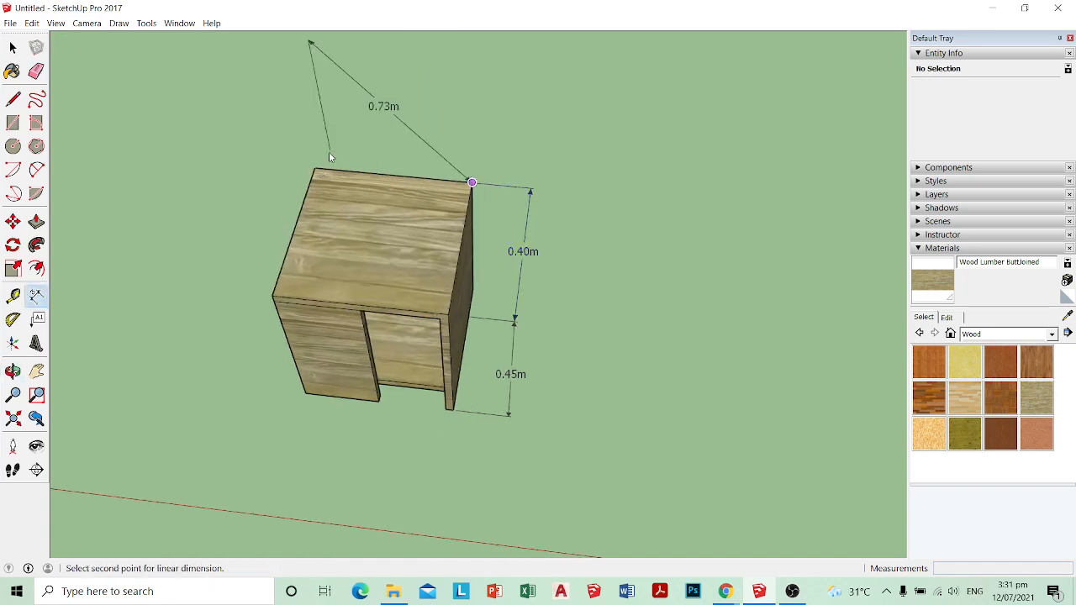
click(314, 169)
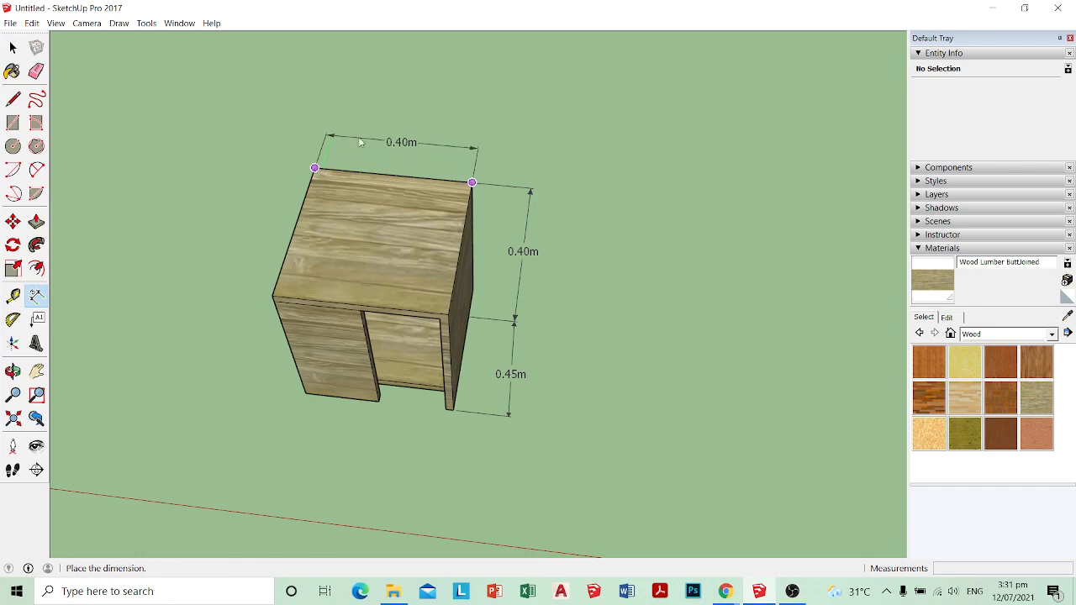
click(367, 137)
key(space)
Step: Examine the wood-textured side table and its three overall dimensions from several angles, leaving nothing selected
middle_drag(617, 291, 697, 258)
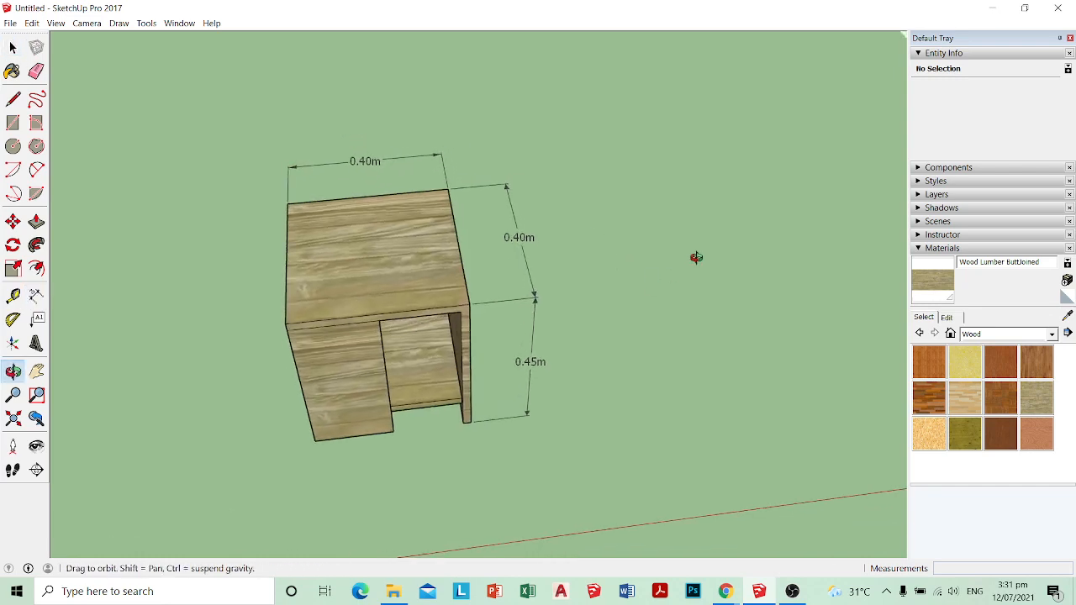
scroll(459, 222, up, 2)
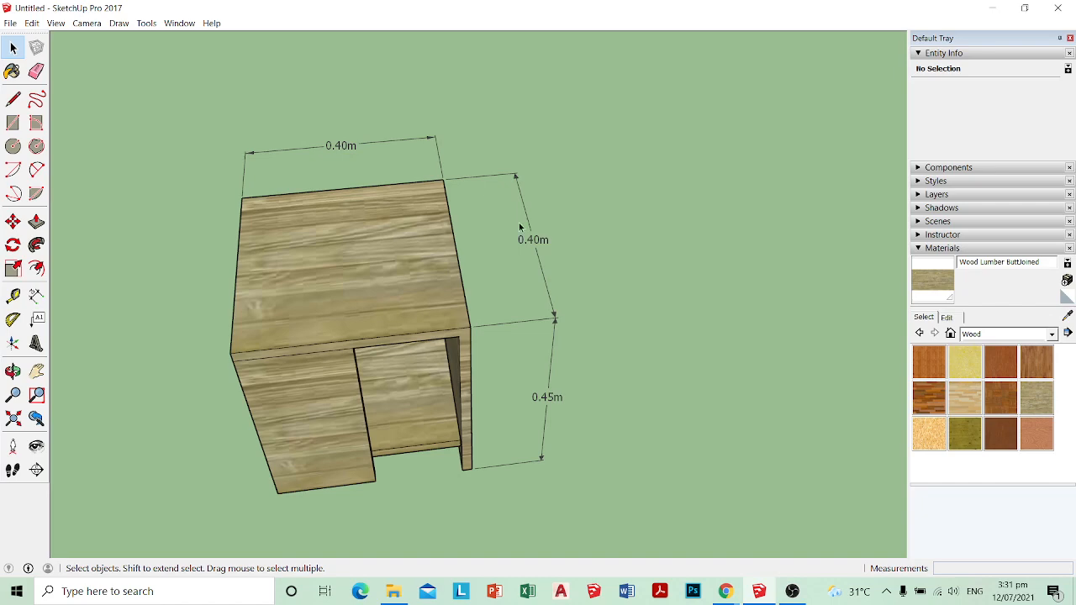
middle_drag(567, 266, 526, 263)
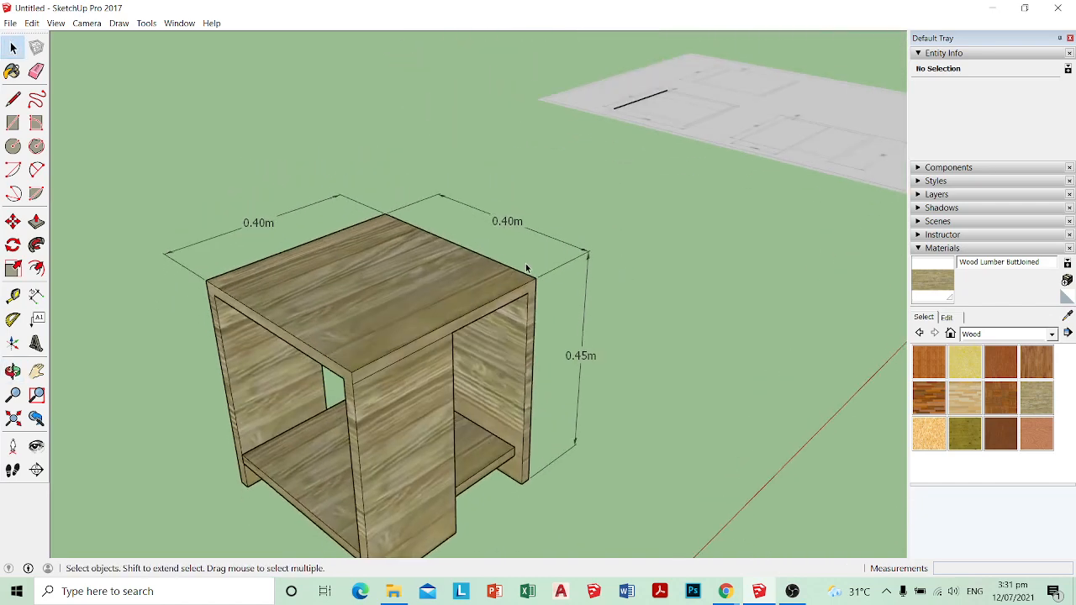
scroll(527, 268, down, 2)
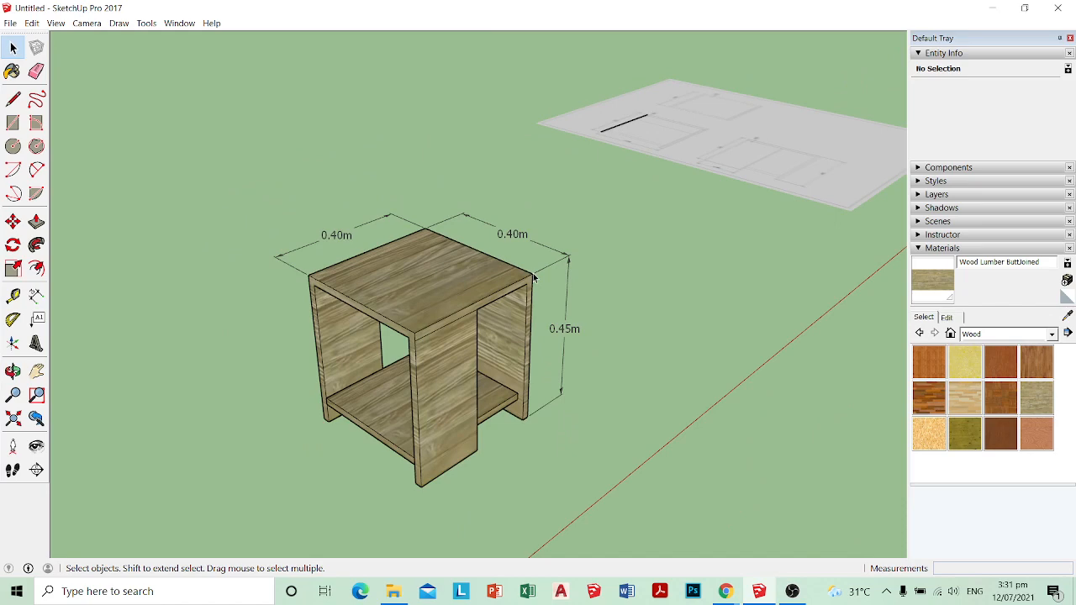
middle_drag(485, 307, 305, 312)
scroll(495, 250, up, 3)
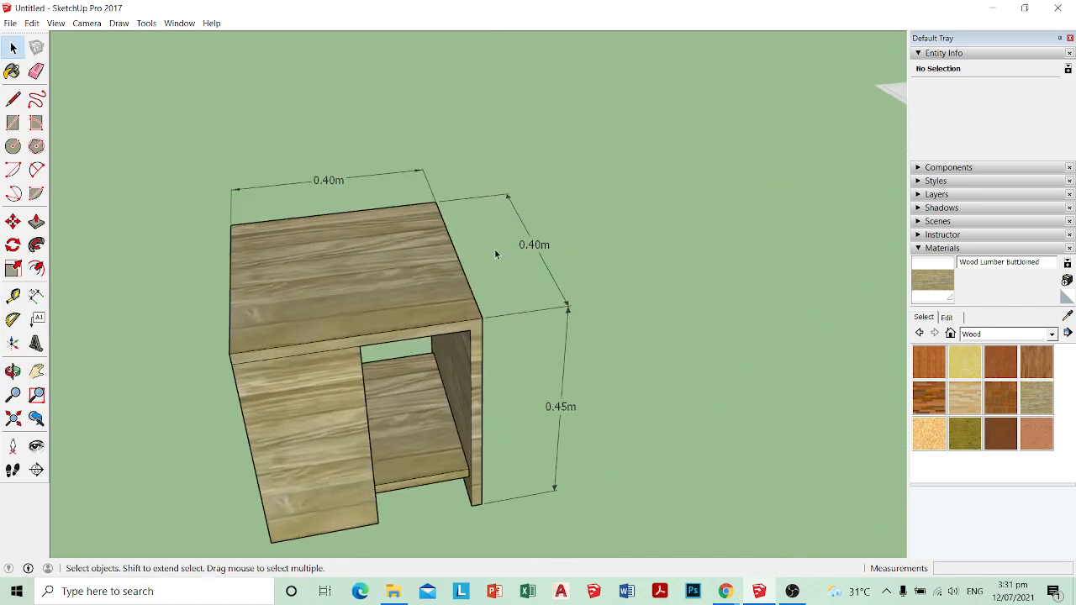
middle_drag(494, 249, 391, 265)
scroll(193, 261, up, 1)
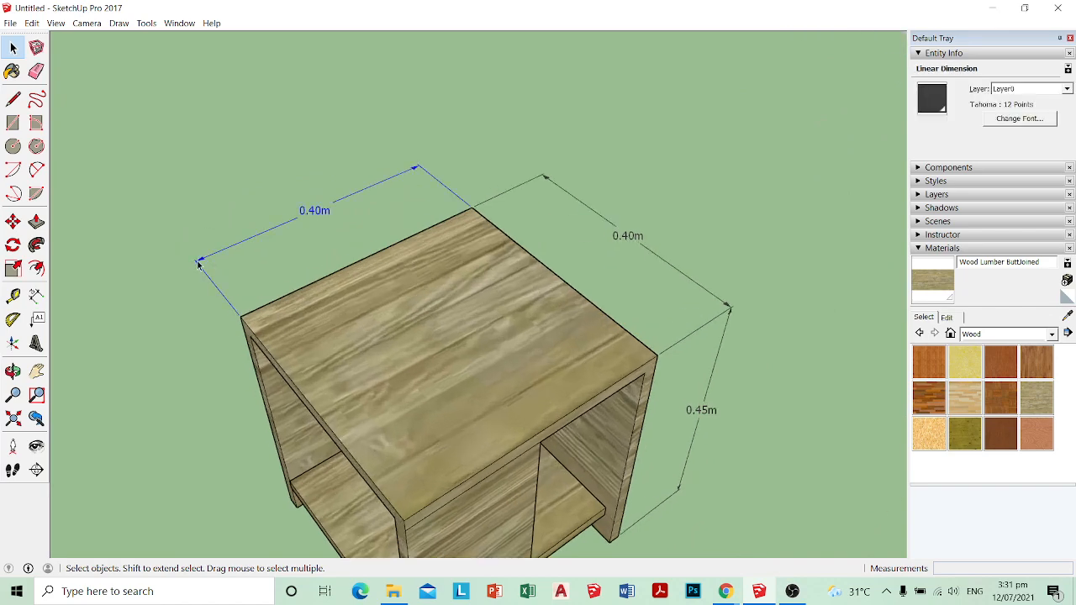
scroll(202, 264, down, 2)
middle_drag(396, 348, 367, 248)
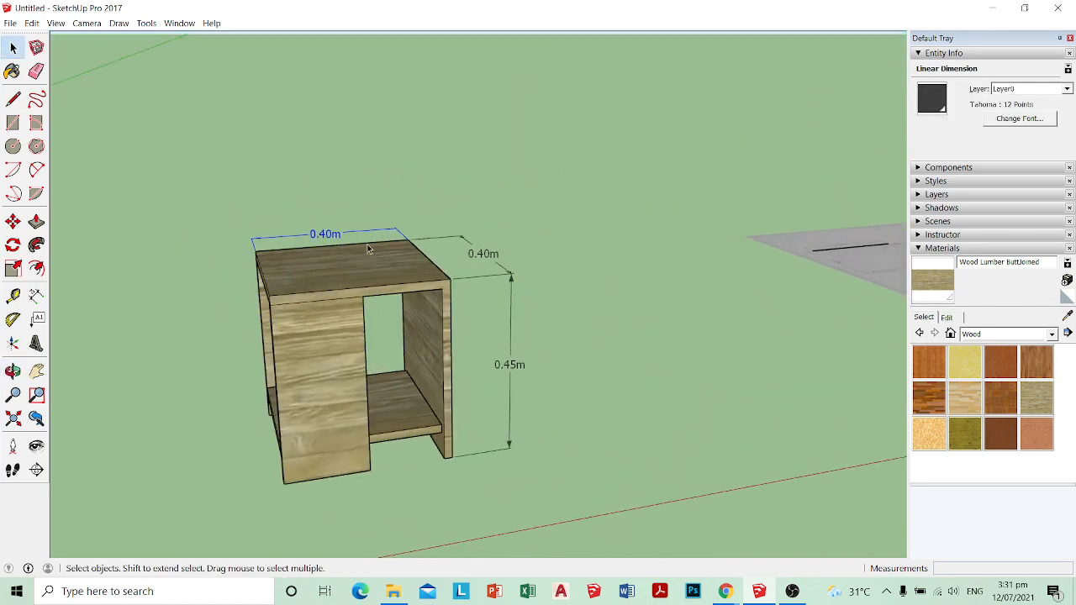
middle_drag(408, 316, 403, 401)
click(562, 358)
scroll(383, 357, up, 2)
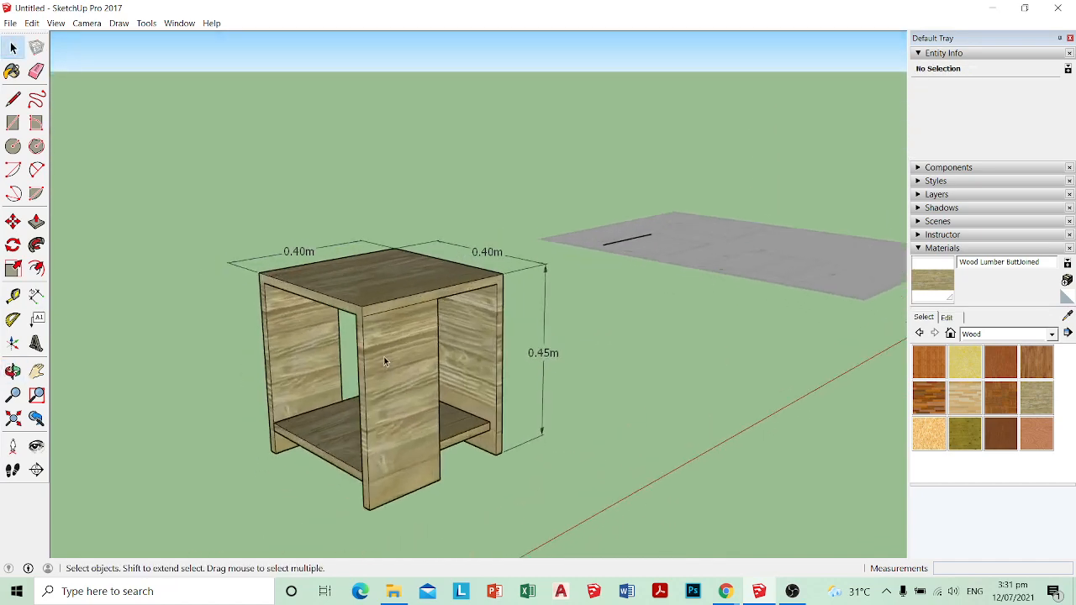
scroll(403, 308, up, 5)
click(402, 308)
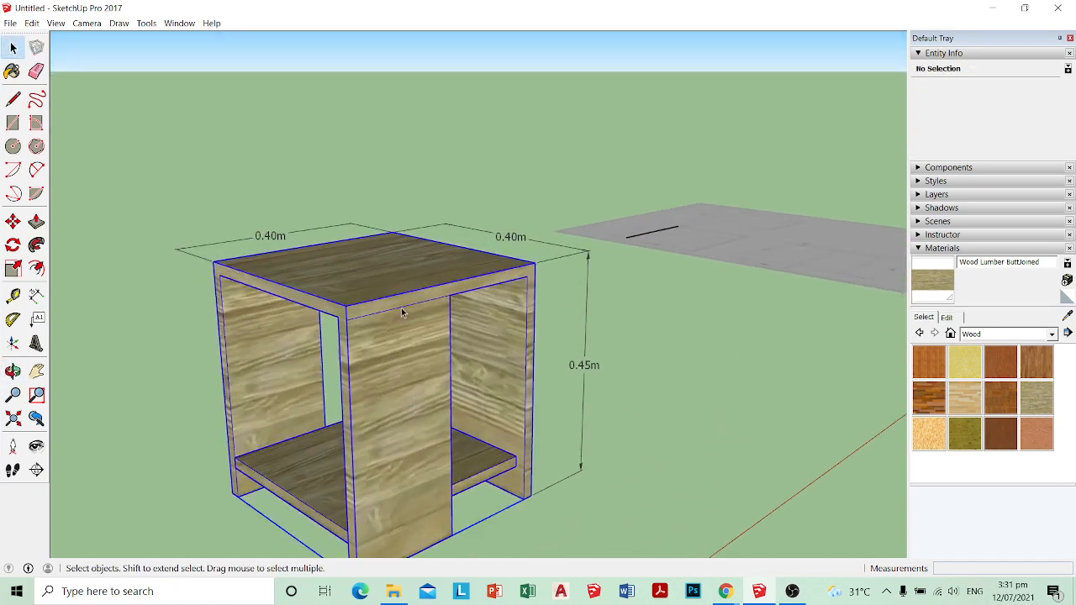
key(e)
click(390, 311)
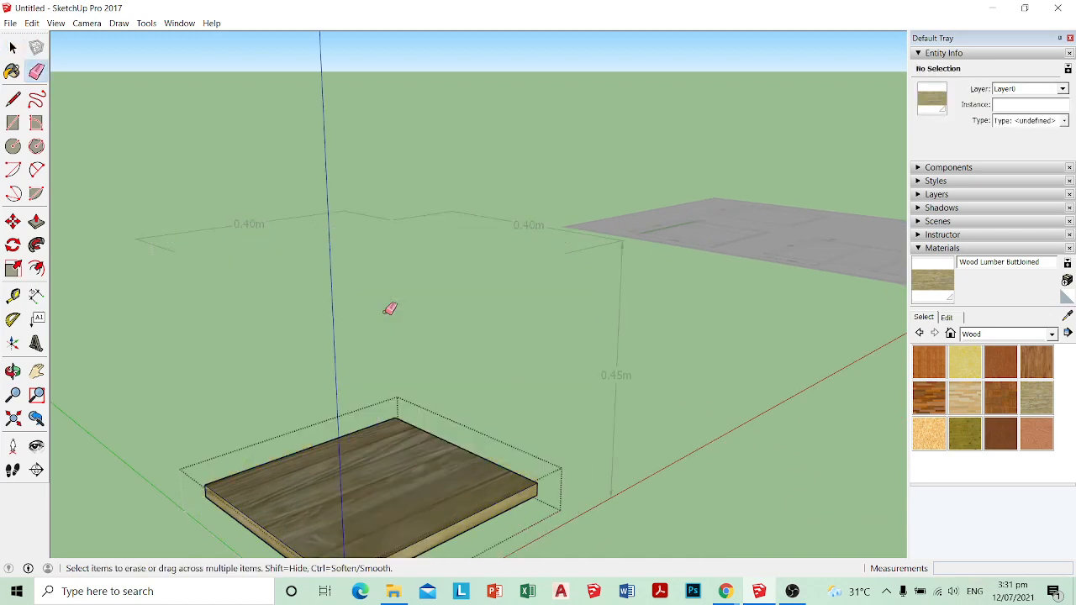
key(ctrl+z)
Step: Erase the seam line between the tabletop's front edge and the front leg panel inside the side table group, and leave group editing
key(space)
key(e)
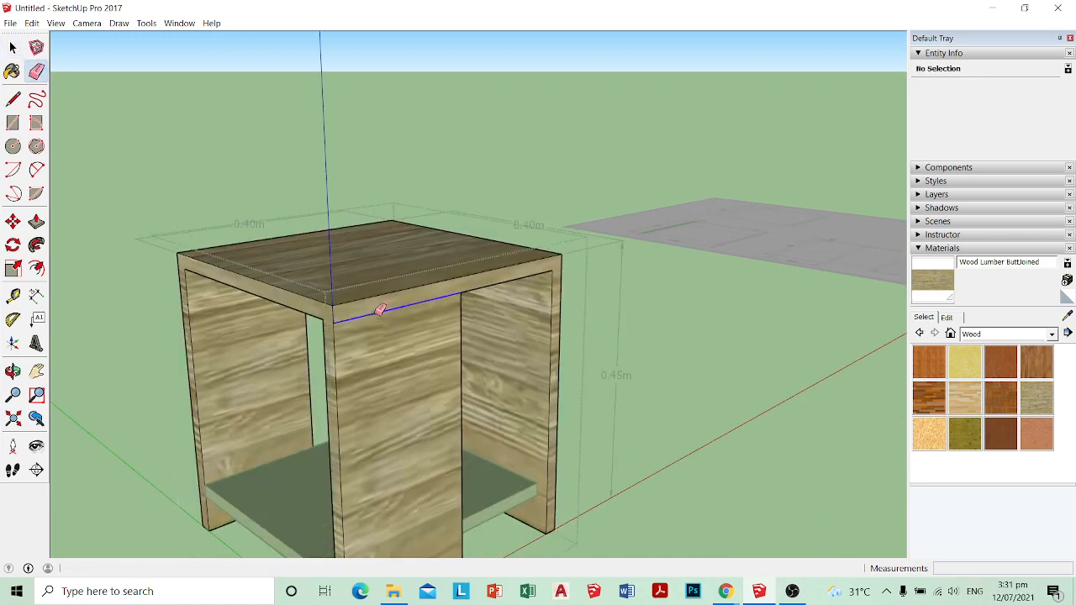
key(space)
Step: Review the finished side table with its overall dimensions, viewing the top, the front leg panel and the open shelf side
scroll(649, 363, down, 2)
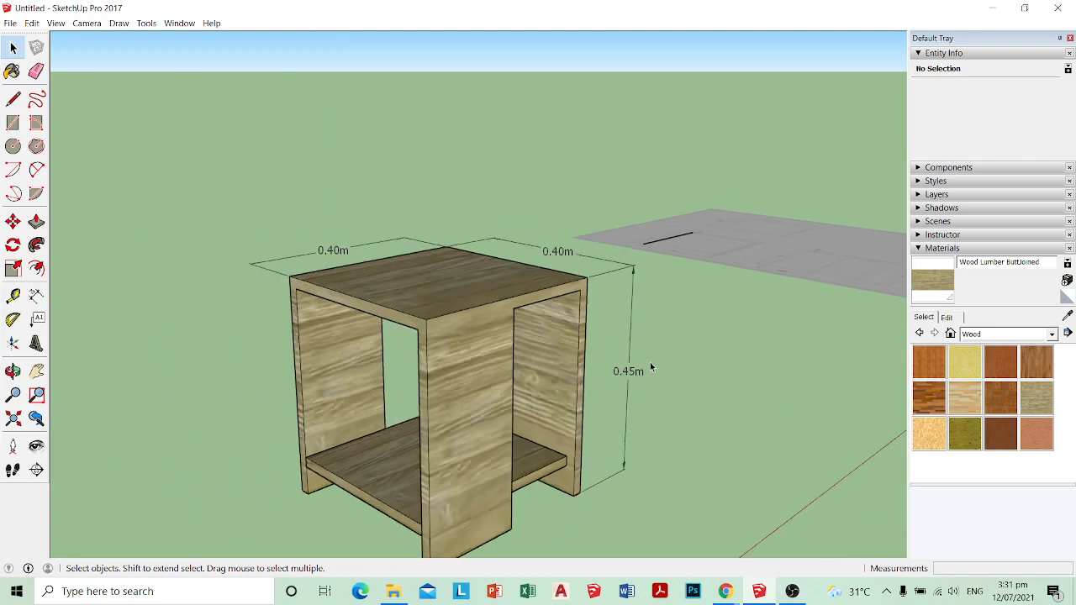
middle_drag(650, 362, 471, 385)
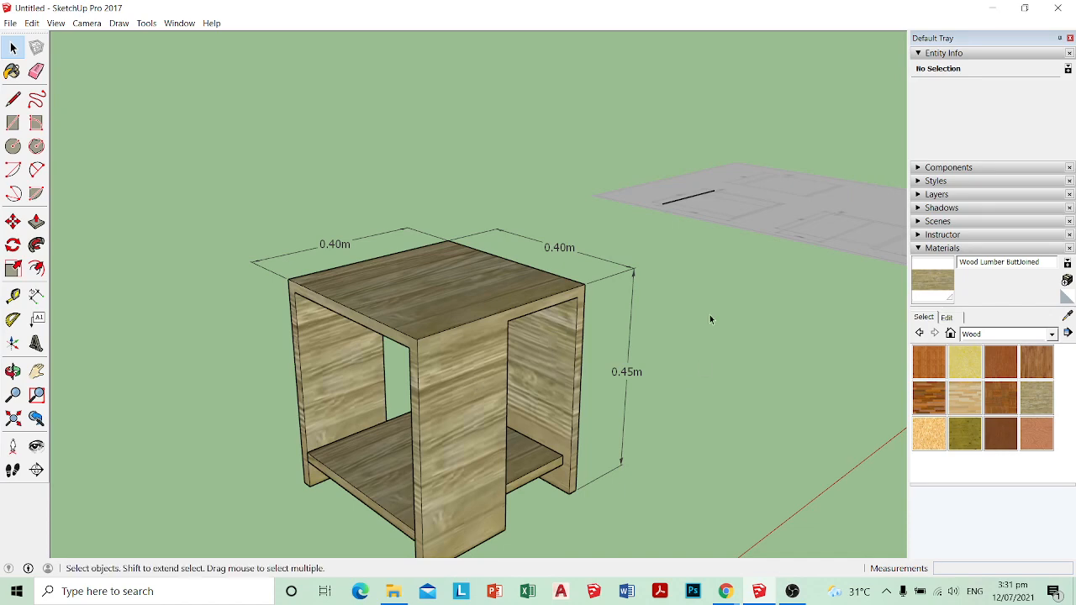
middle_drag(708, 315, 506, 331)
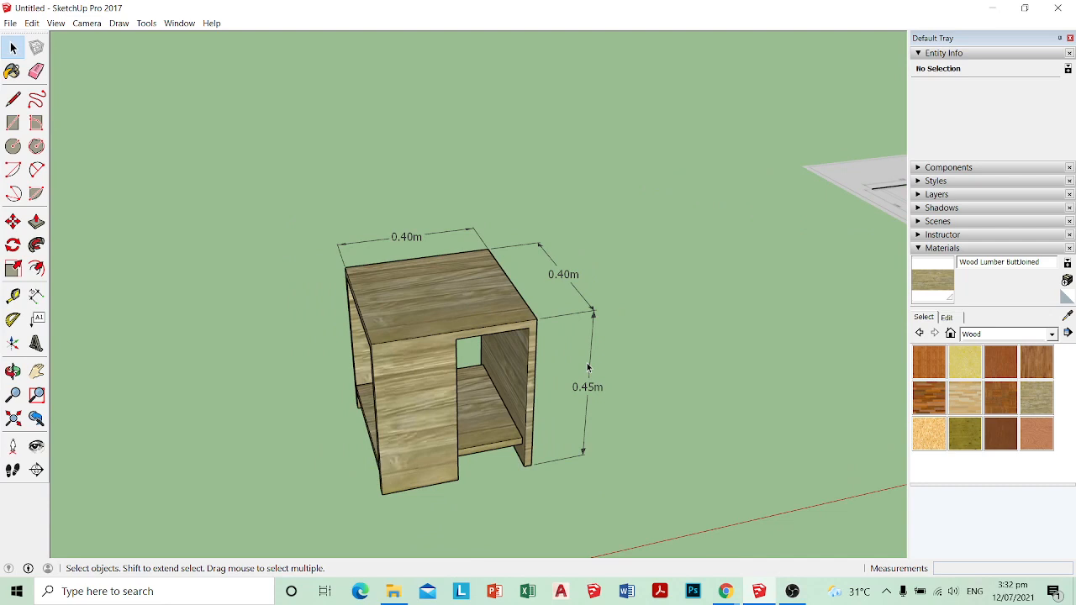
scroll(625, 384, up, 3)
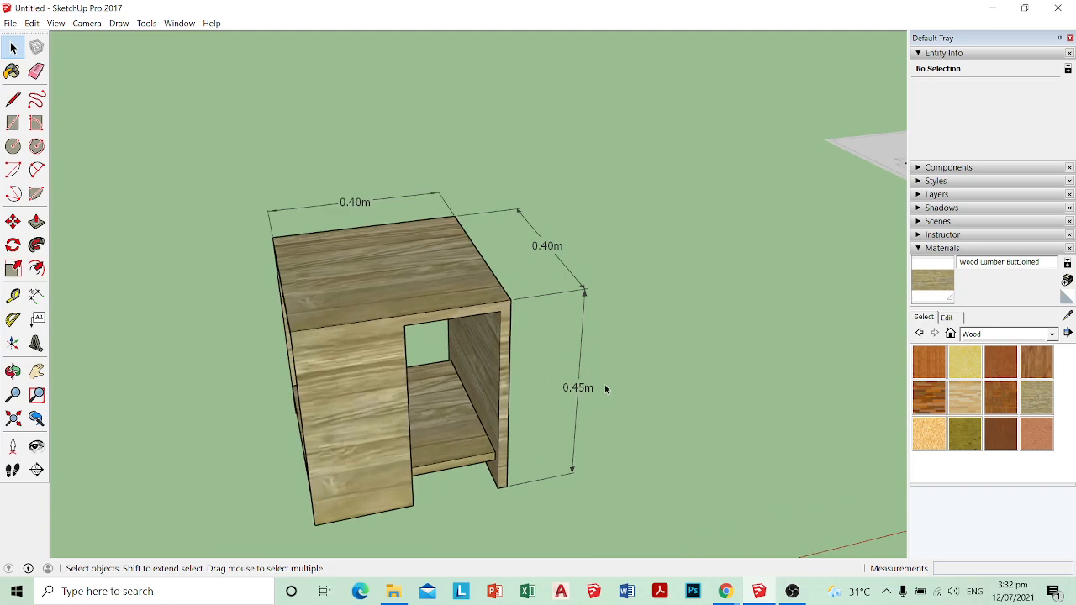
middle_drag(362, 350, 327, 390)
scroll(327, 390, up, 2)
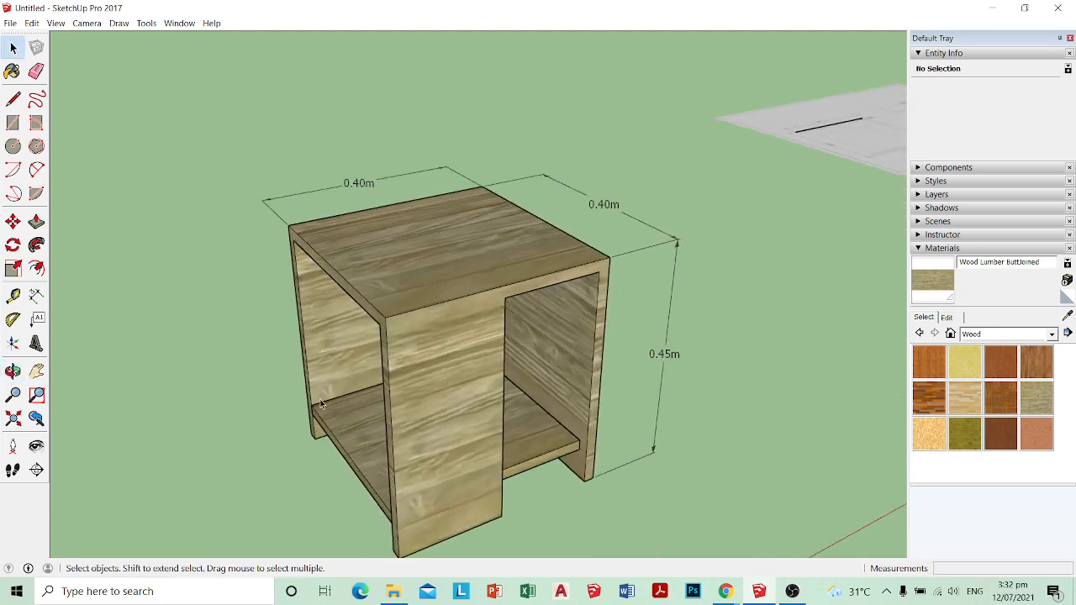